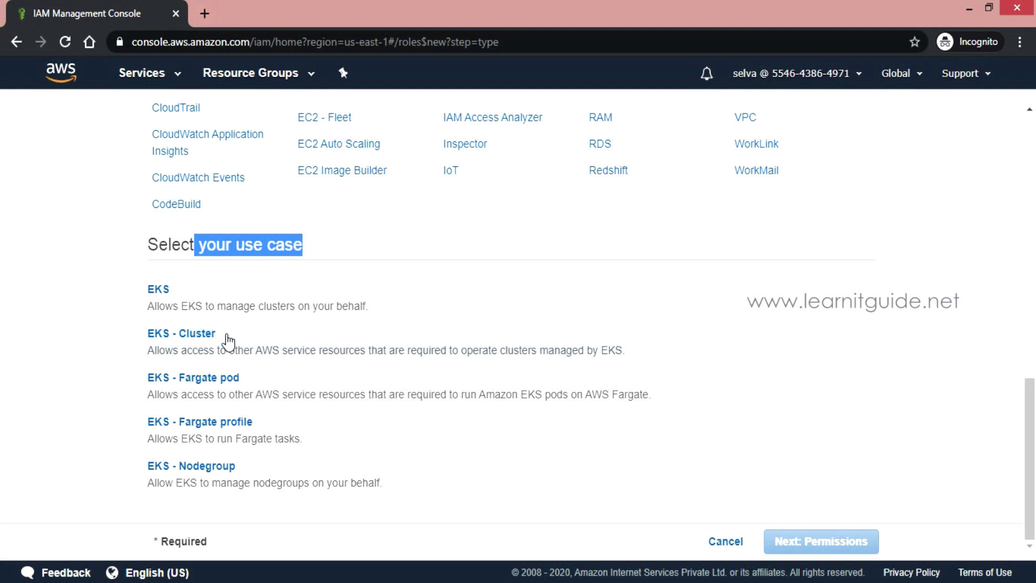
Step: Use the EKS - Cluster use case, keep the attached AmazonEKSClusterPolicy, and advance to the role review without adding tags
{"action": "left_click", "coordinate": [826, 541]}
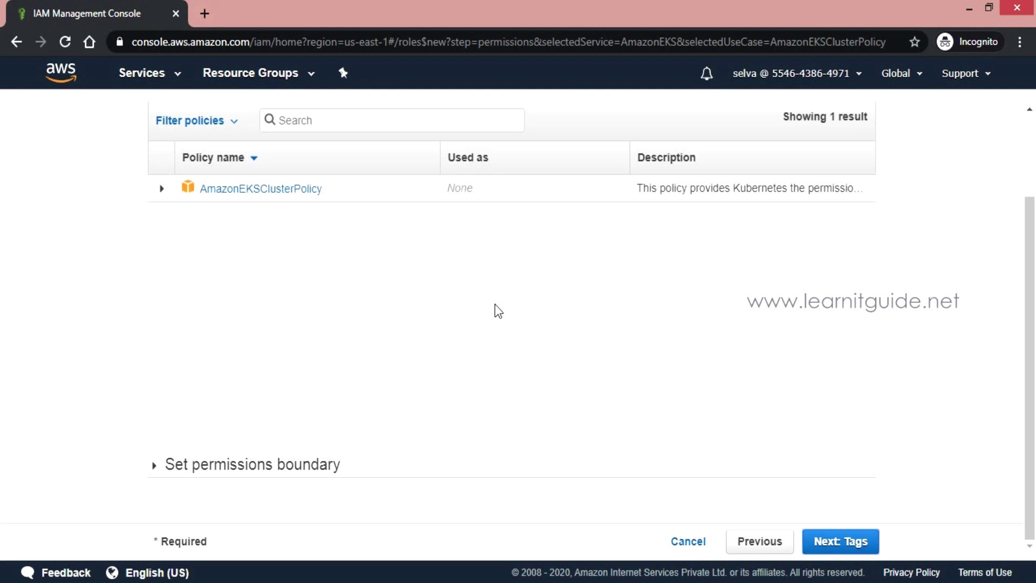
{"action": "scroll", "coordinate": [486, 313], "scroll_direction": "up", "scroll_amount": 2}
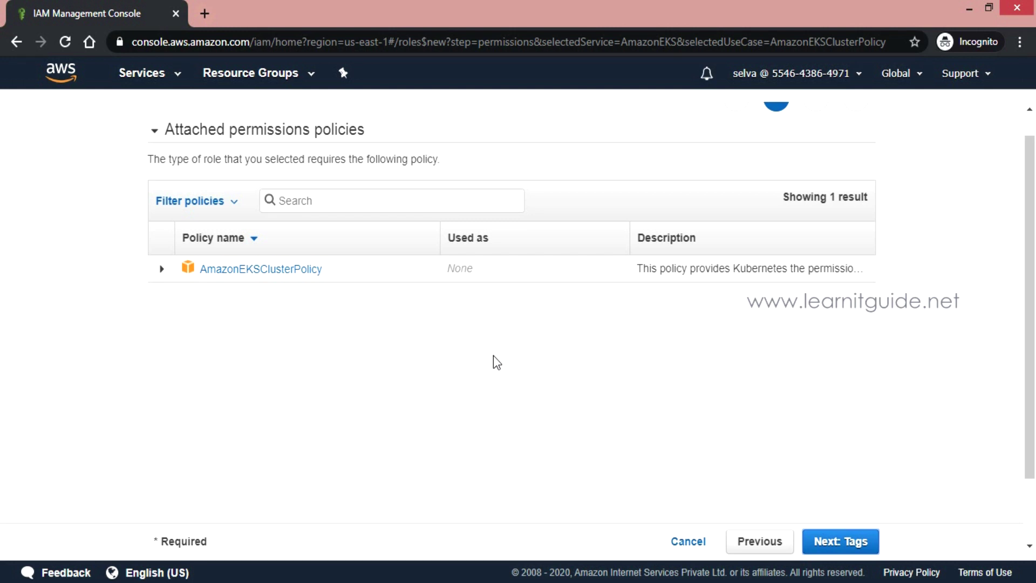
{"action": "left_click", "coordinate": [843, 539]}
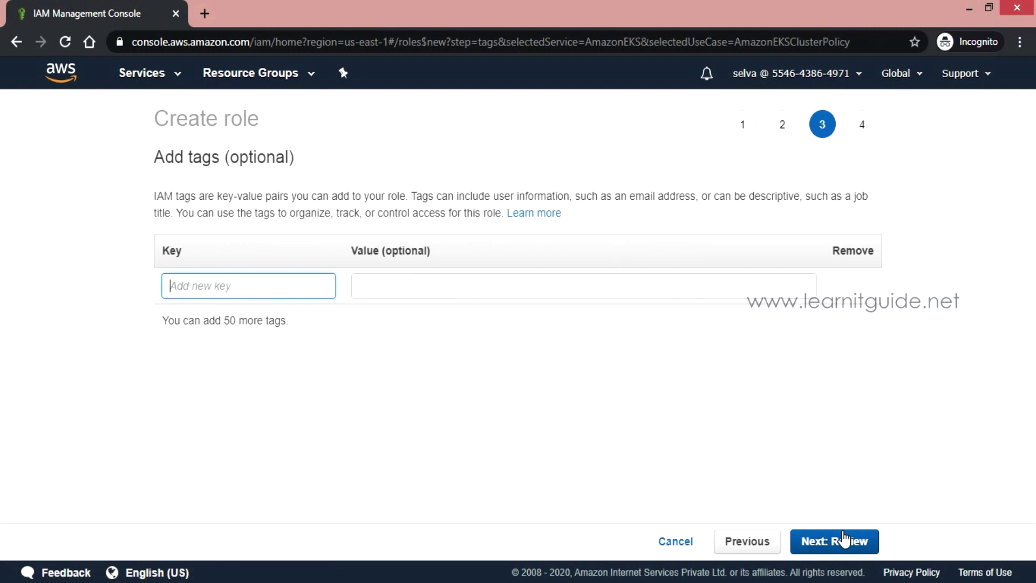
{"action": "left_click", "coordinate": [681, 435]}
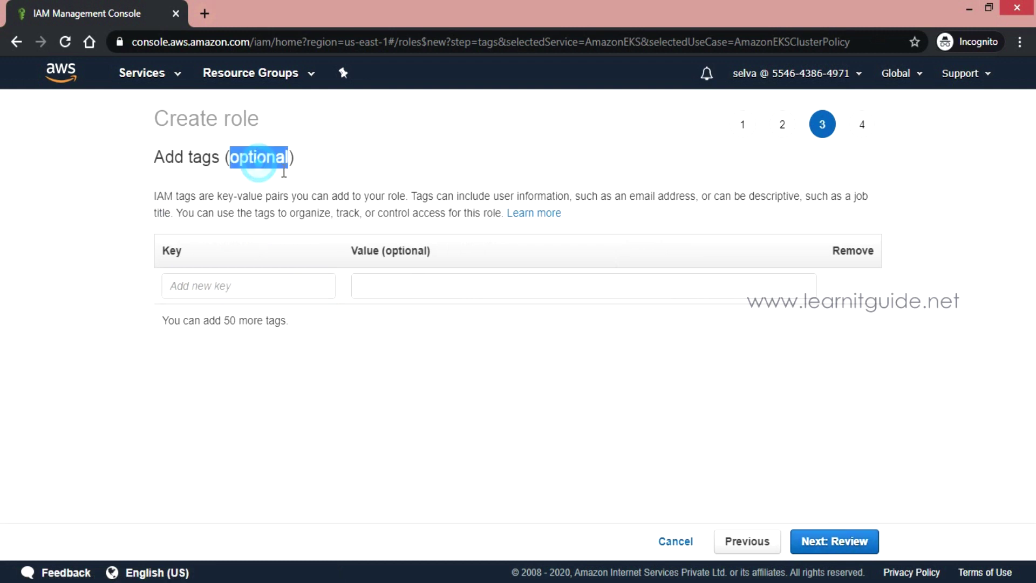
{"action": "left_click", "coordinate": [843, 541]}
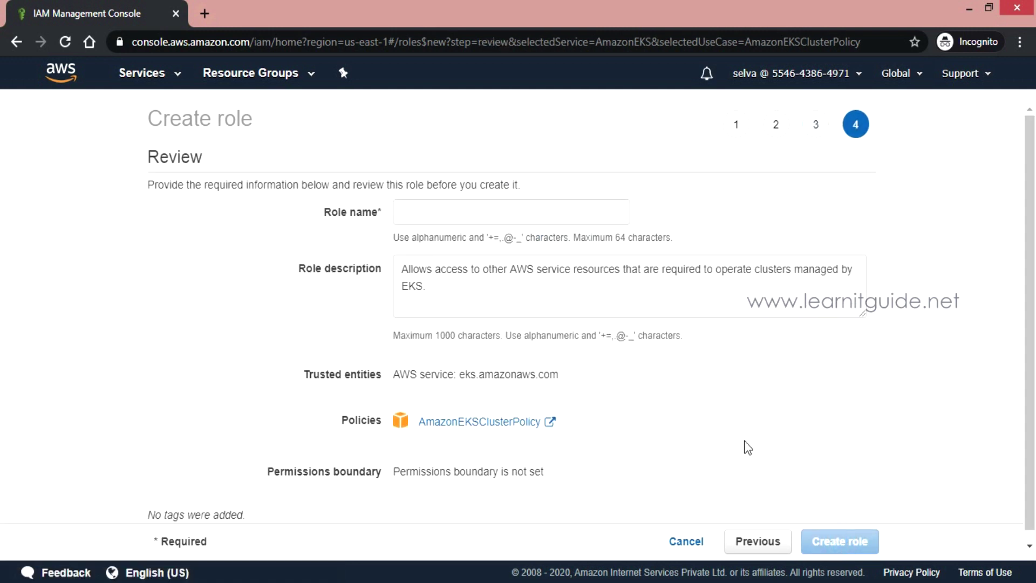
Step: Name the role eksclusterrole, create it, and select it in the roles list
{"action": "left_click", "coordinate": [402, 208]}
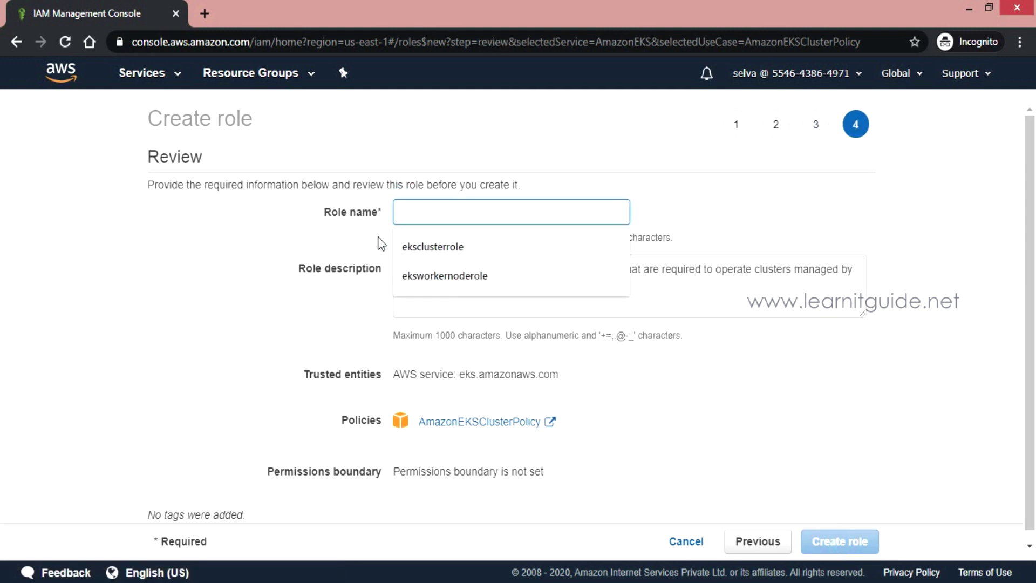
{"action": "left_click", "coordinate": [350, 248]}
{"action": "key", "text": "Tab"}
{"action": "type", "text": "ek"}
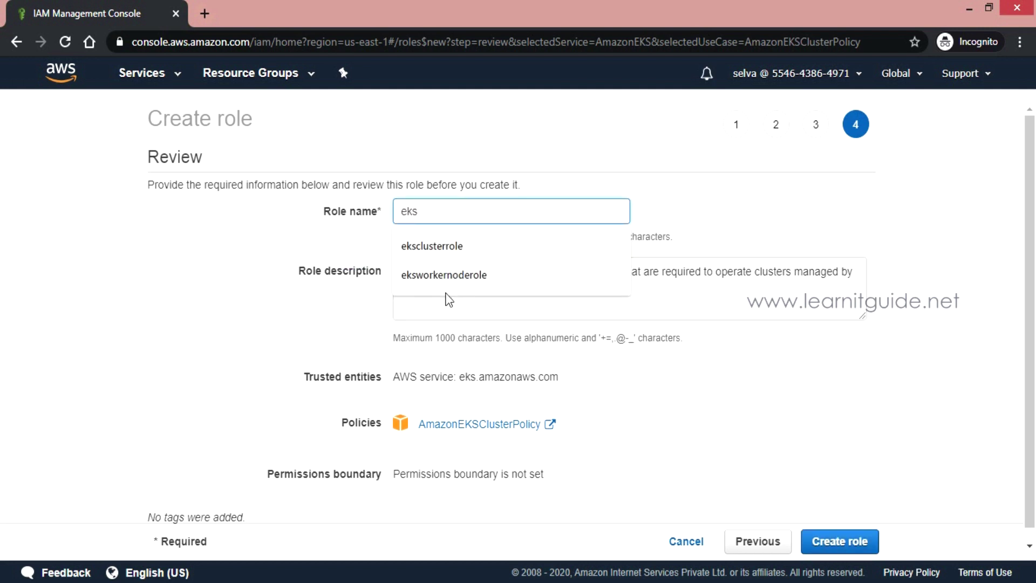
{"action": "left_click", "coordinate": [444, 247]}
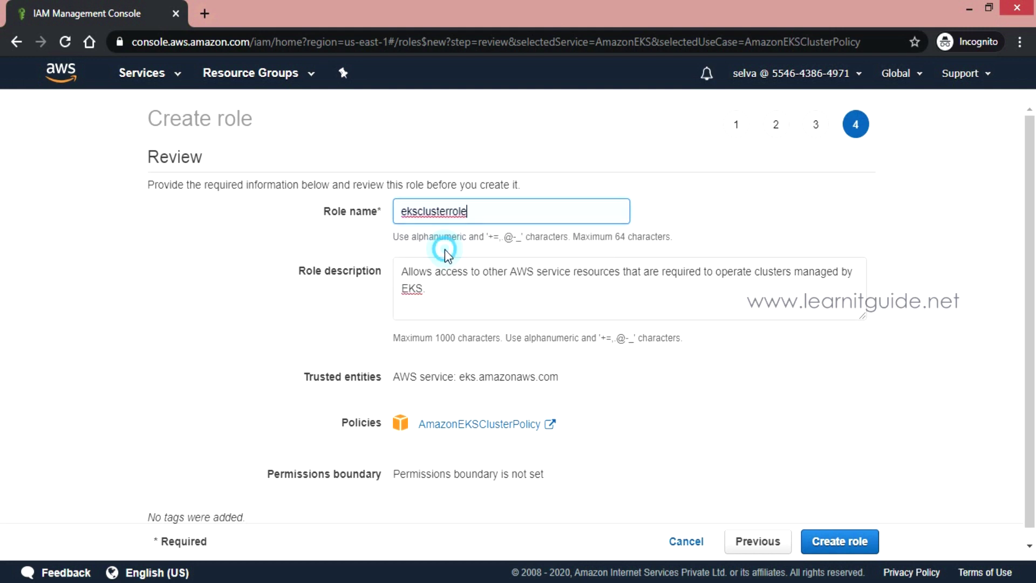
{"action": "left_click", "coordinate": [322, 232]}
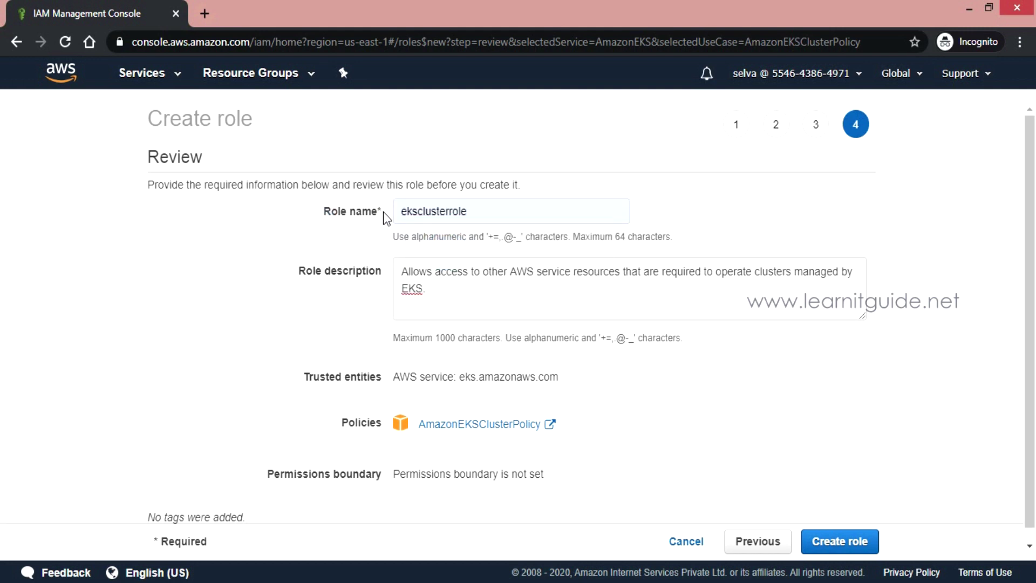
{"action": "left_click", "coordinate": [851, 542]}
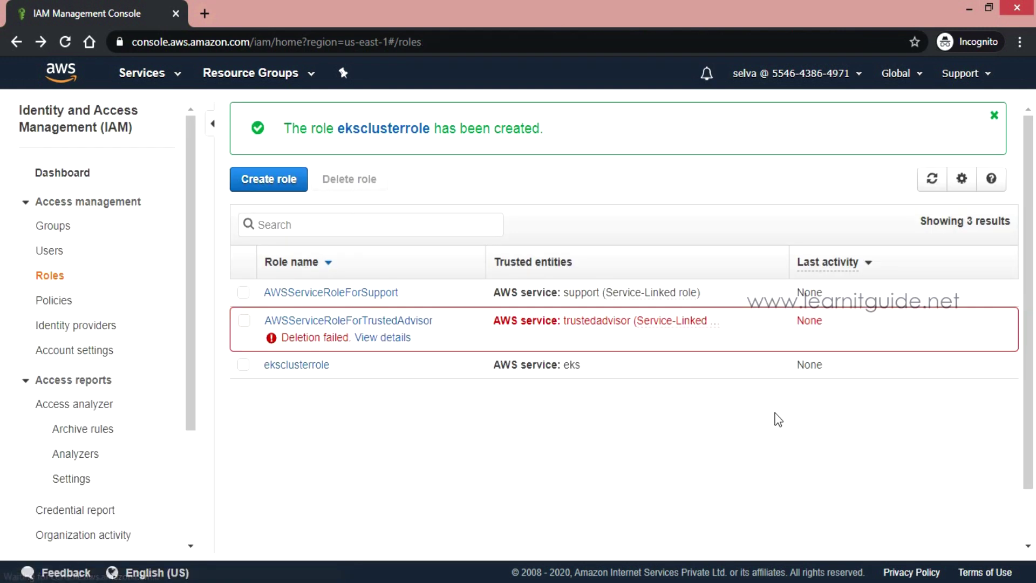
{"action": "left_click_drag", "start_coordinate": [378, 372], "coordinate": [270, 365]}
{"action": "left_click", "coordinate": [414, 446]}
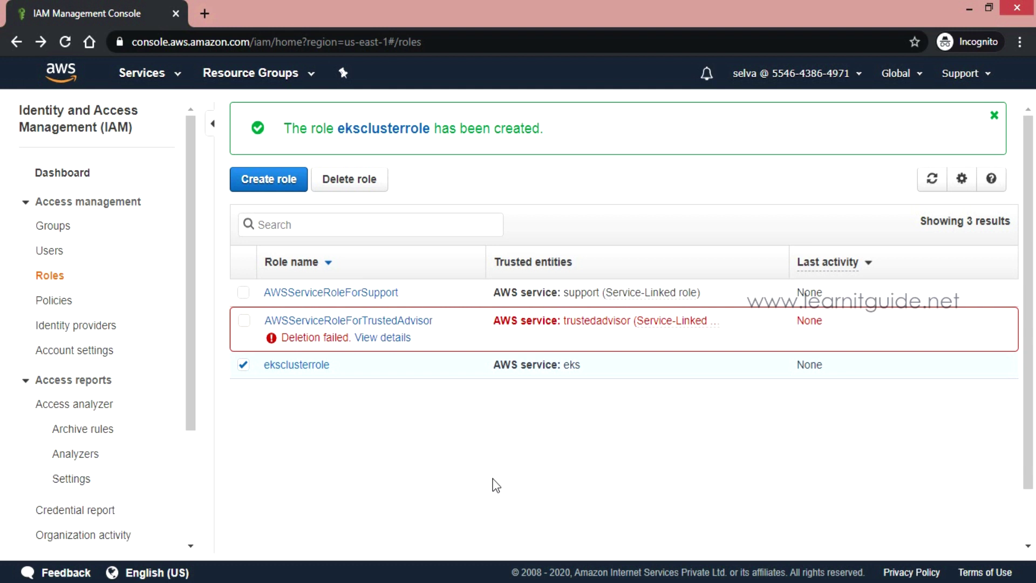
Step: Find the VPC service and display the list of existing VPCs in the N. Virginia region
{"action": "left_click", "coordinate": [143, 76]}
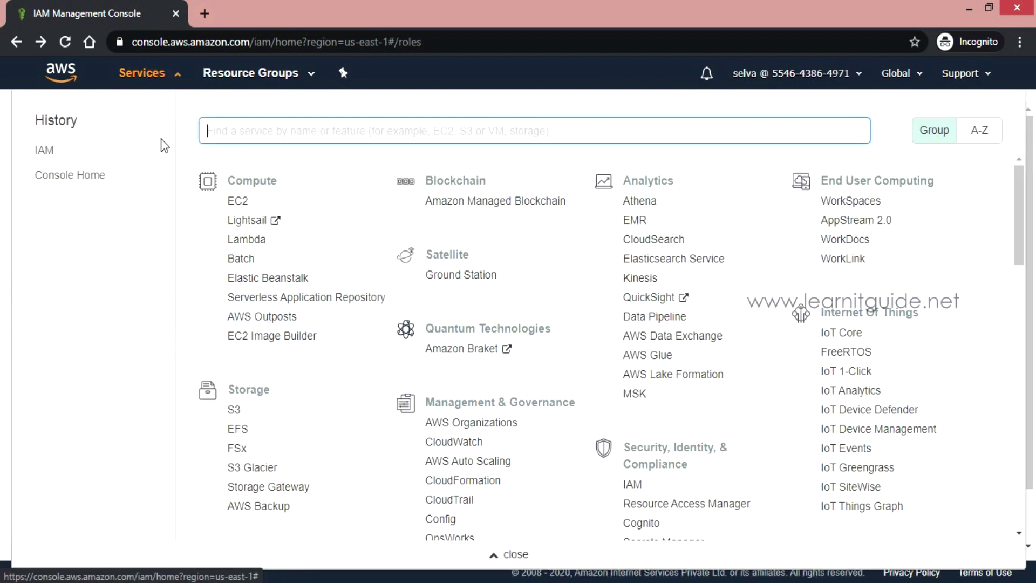
{"action": "type", "text": "v"}
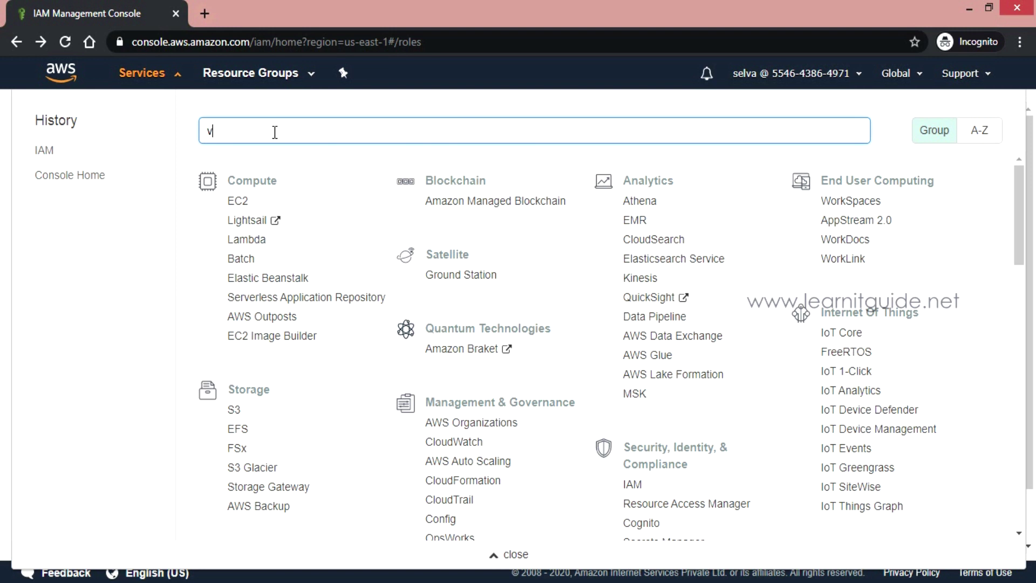
{"action": "type", "text": "p"}
{"action": "left_click", "coordinate": [277, 160]}
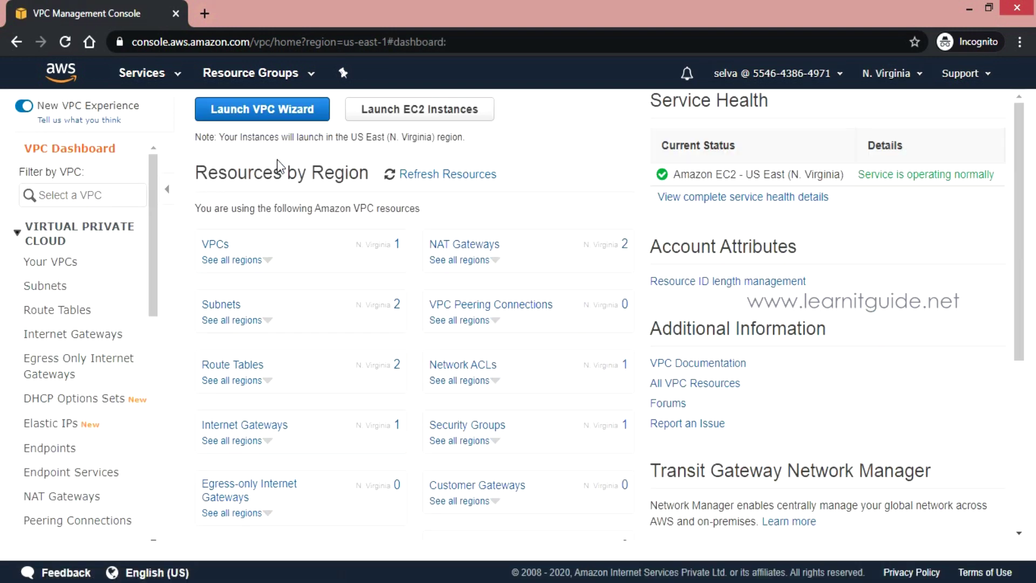
{"action": "left_click", "coordinate": [218, 244]}
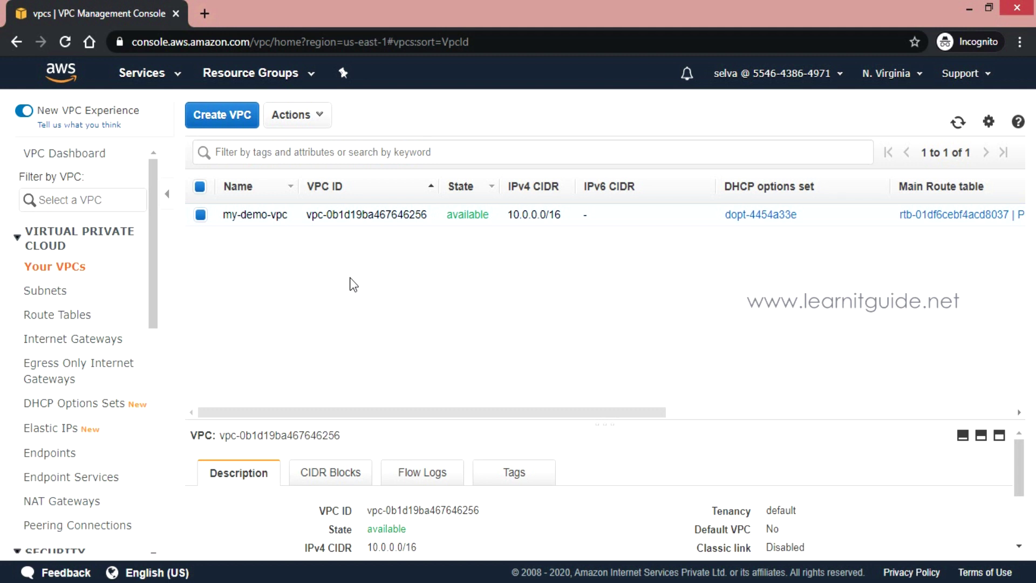
Step: Switch to the CloudFormation service and start creating a new stack
{"action": "left_click", "coordinate": [168, 80]}
{"action": "type", "text": "cloudform"}
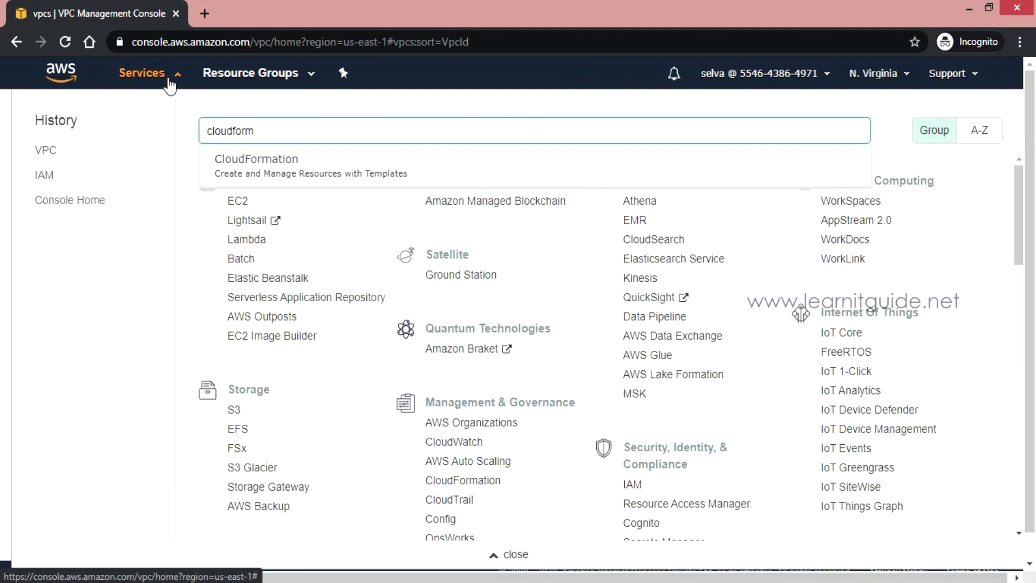
{"action": "left_click", "coordinate": [289, 162]}
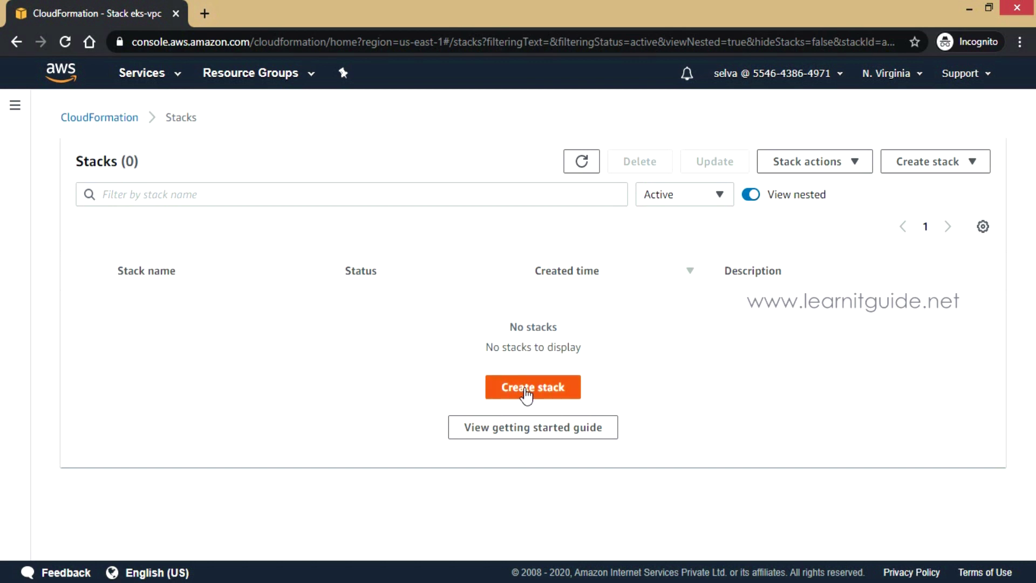
{"action": "left_click", "coordinate": [527, 396]}
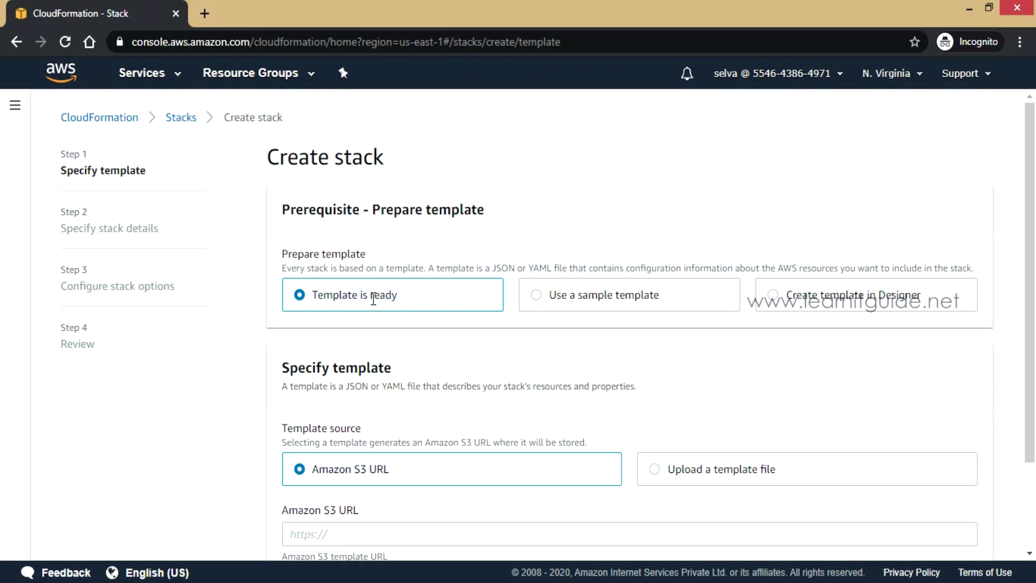
{"action": "scroll", "coordinate": [368, 303], "scroll_direction": "down", "scroll_amount": 2}
{"action": "left_click", "coordinate": [339, 426]}
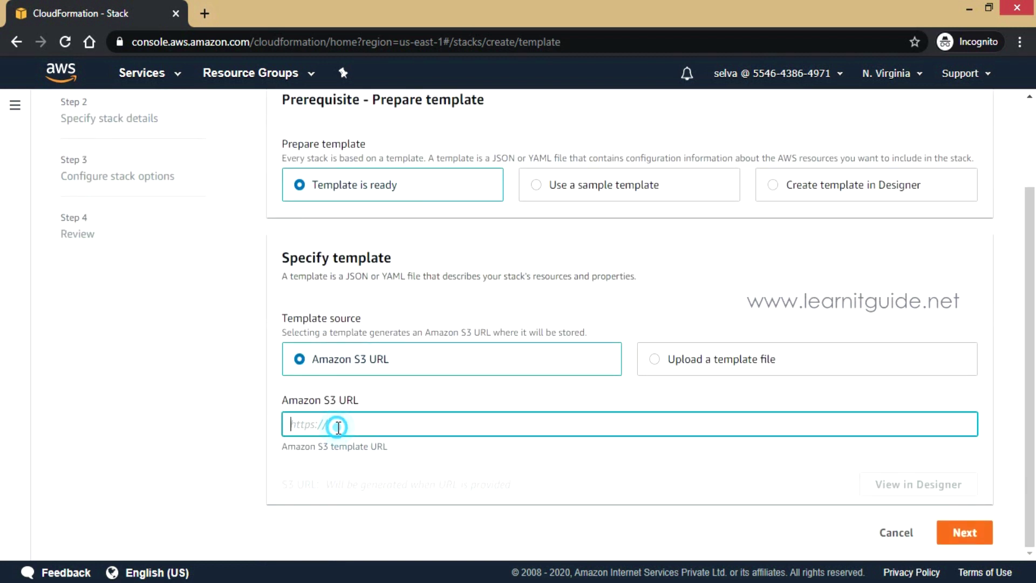
{"action": "type", "text": "https://amazon-eks.s3.us-west-2.amazonaws.com/cloudformation/2020-04-21/amazon-eks-vpc-private-subnets.yaml"}
{"action": "left_click_drag", "start_coordinate": [367, 425], "coordinate": [867, 427]}
{"action": "left_click", "coordinate": [864, 428]}
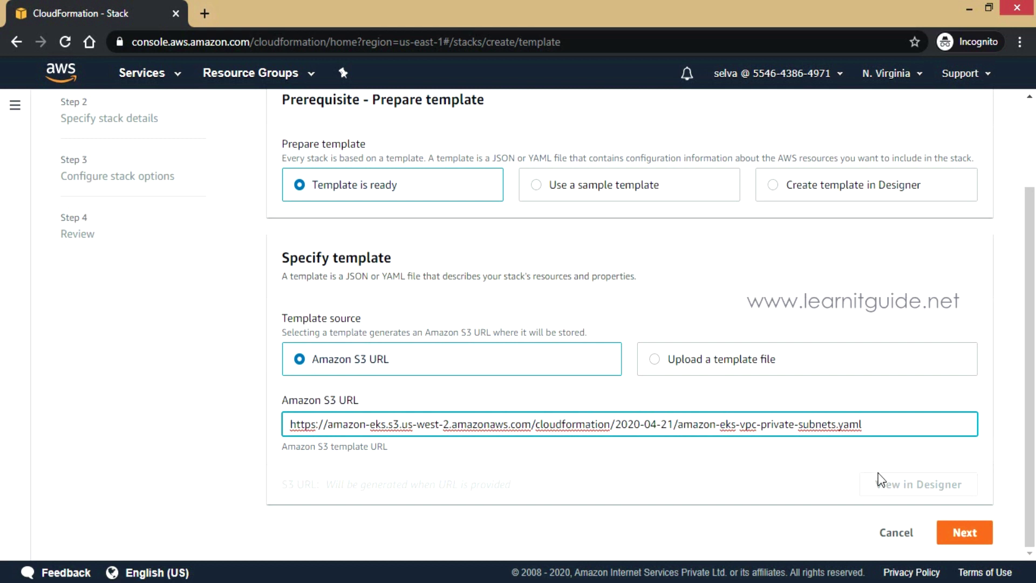
{"action": "left_click", "coordinate": [966, 533]}
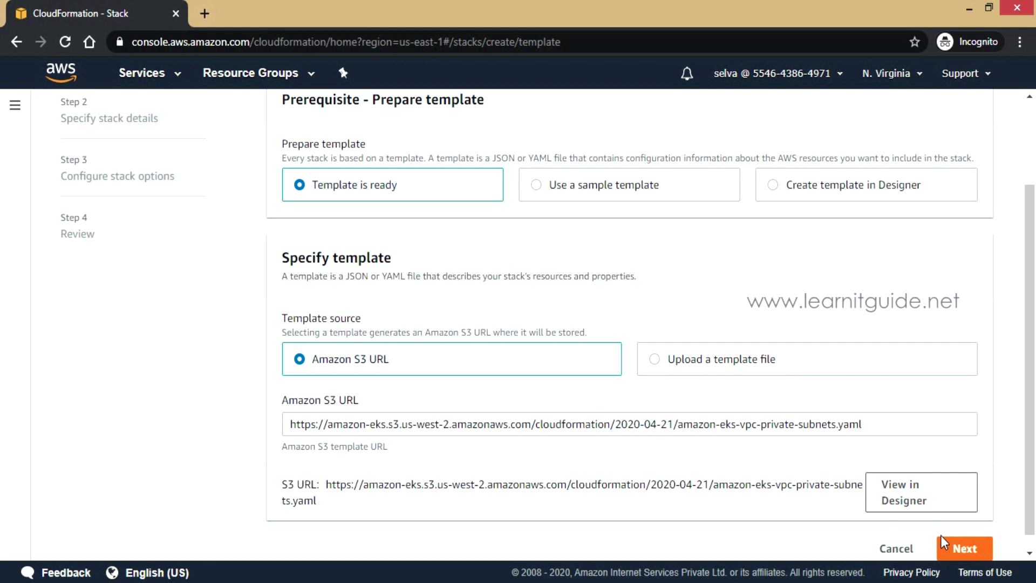
{"action": "left_click", "coordinate": [969, 549]}
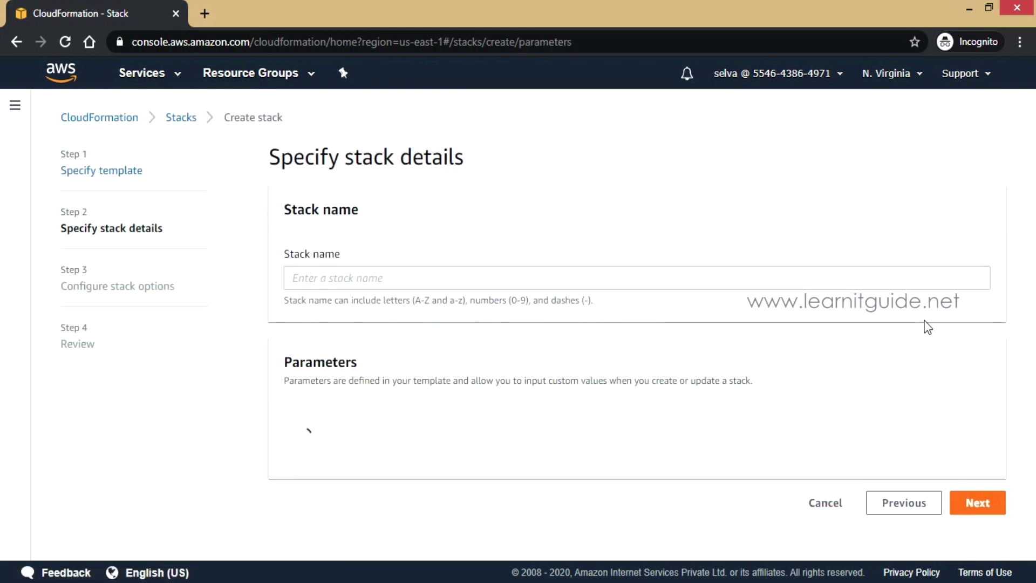
Step: Name the stack eks-vpc-stack, keep the default VPC and subnet CIDR blocks, and proceed to the stack options
{"action": "left_click", "coordinate": [509, 280]}
{"action": "type", "text": "e"}
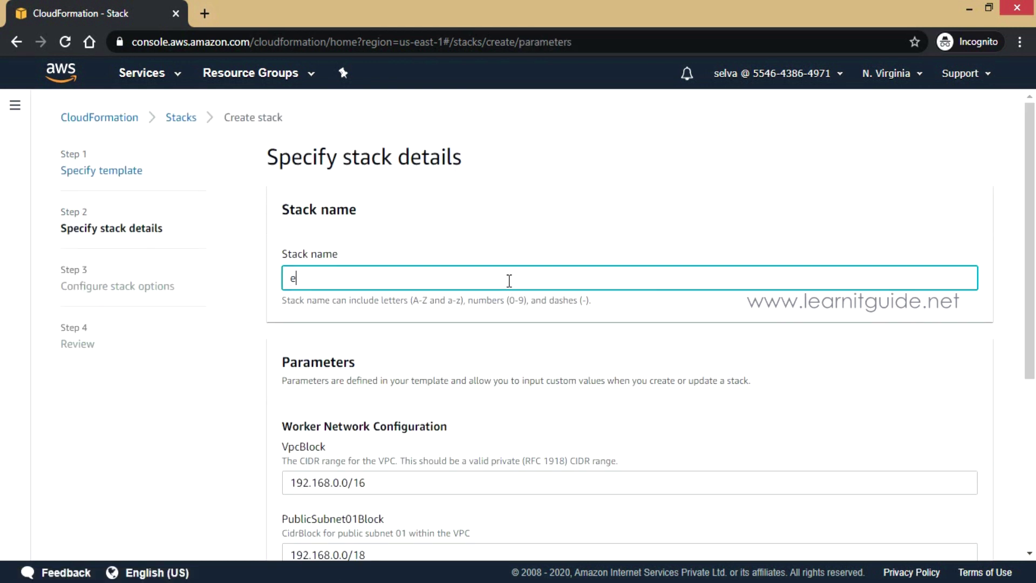
{"action": "type", "text": "ks-vpc-stack"}
{"action": "scroll", "coordinate": [459, 357], "scroll_direction": "down", "scroll_amount": 5}
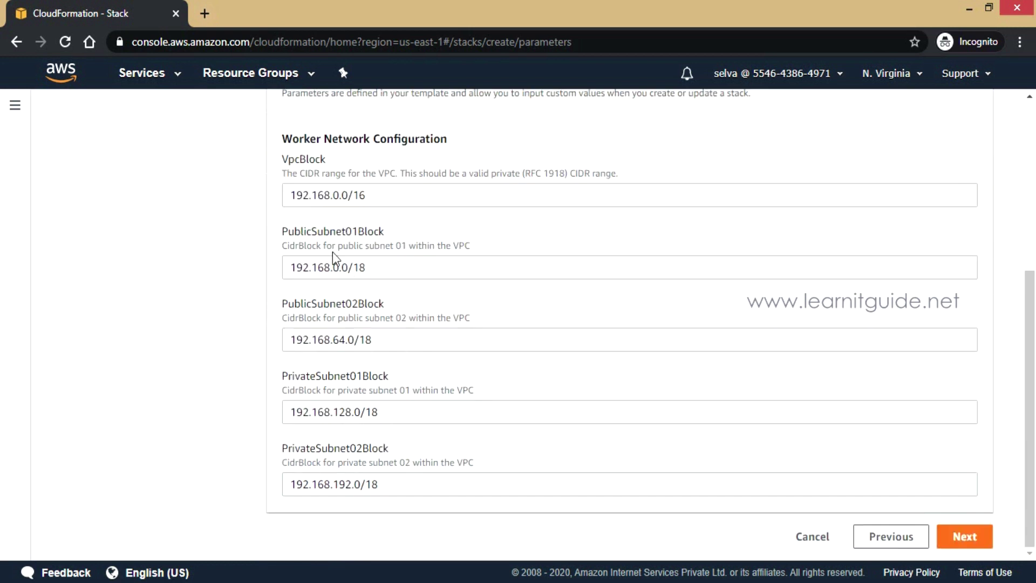
{"action": "left_click_drag", "start_coordinate": [282, 139], "coordinate": [493, 149]}
{"action": "left_click_drag", "start_coordinate": [294, 196], "coordinate": [354, 198]}
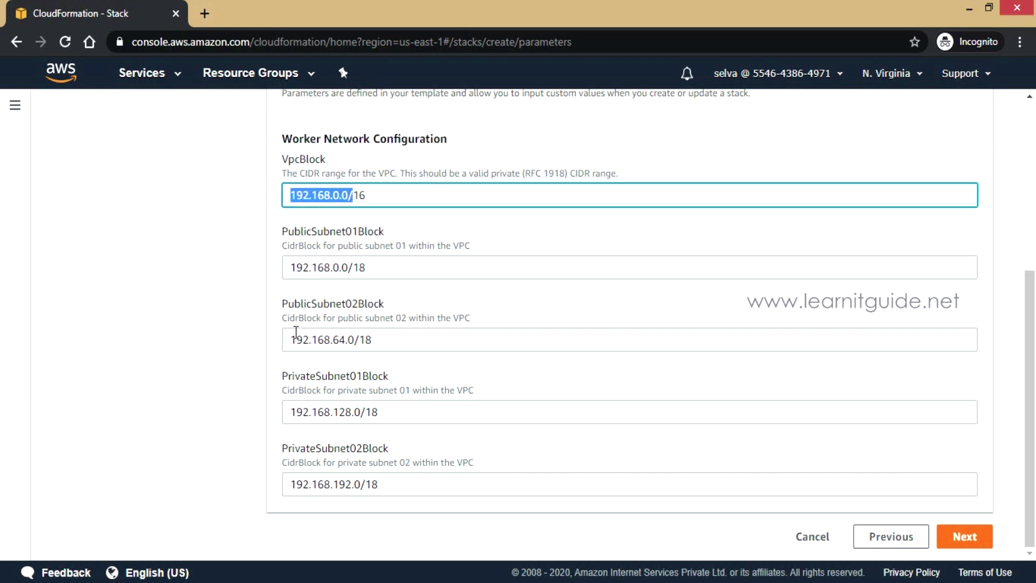
{"action": "left_click_drag", "start_coordinate": [332, 267], "coordinate": [366, 286]}
{"action": "left_click", "coordinate": [351, 331]}
{"action": "left_click", "coordinate": [368, 397]}
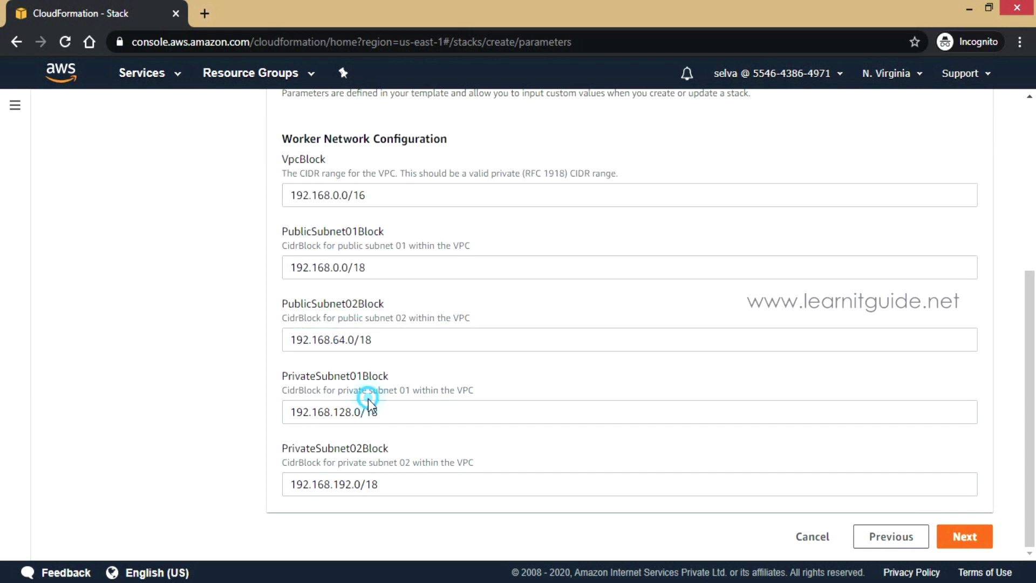
{"action": "left_click", "coordinate": [964, 537]}
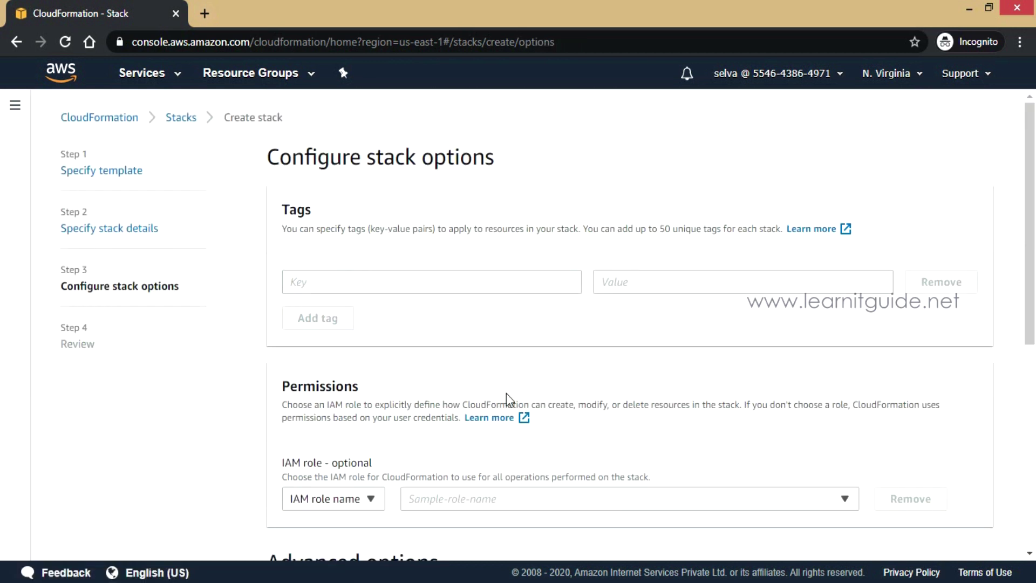
Step: Keep the default stack options, review the summary, and create the stack
{"action": "scroll", "coordinate": [507, 394], "scroll_direction": "down", "scroll_amount": 3}
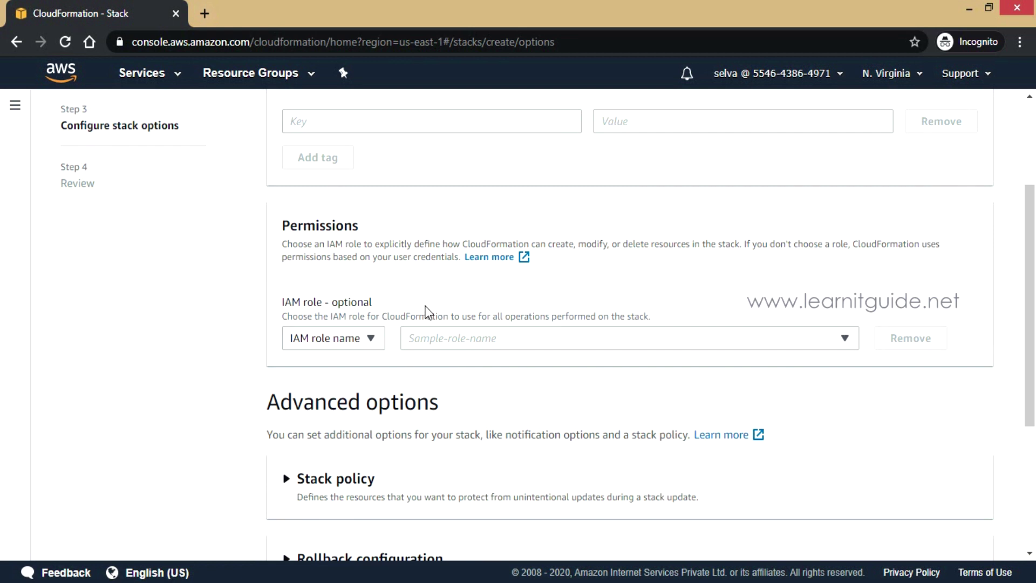
{"action": "scroll", "coordinate": [439, 299], "scroll_direction": "down", "scroll_amount": 4}
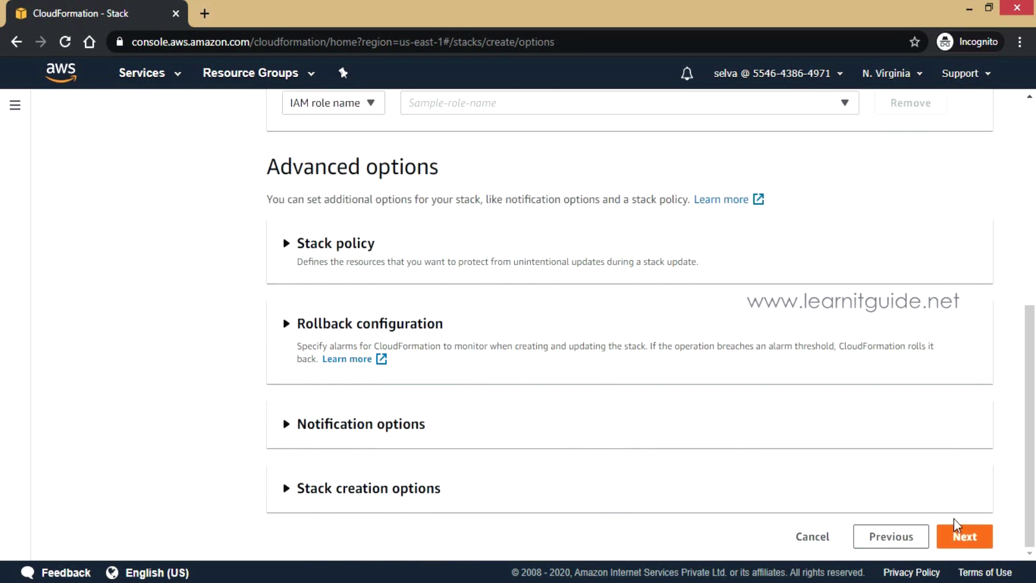
{"action": "left_click", "coordinate": [966, 534]}
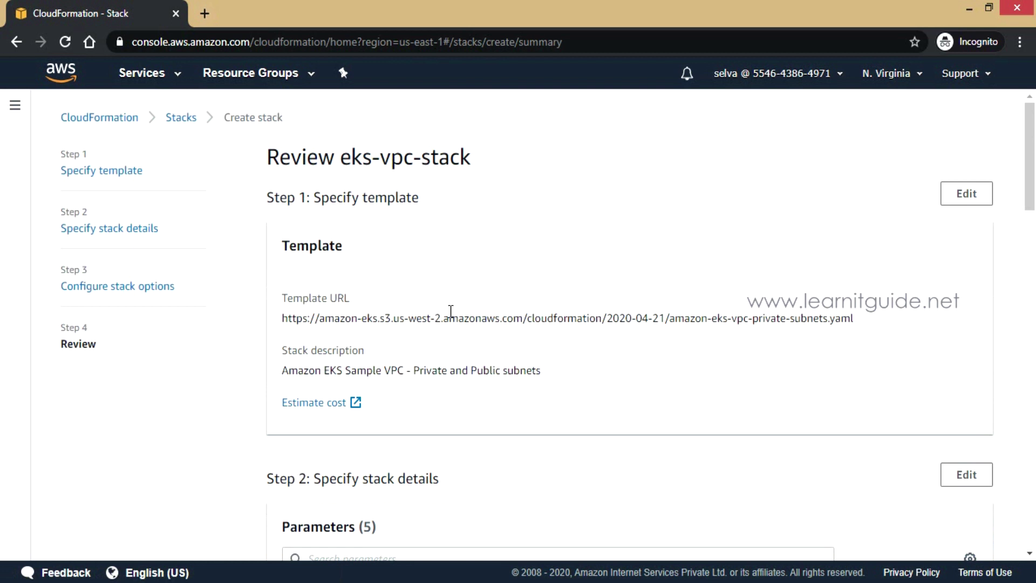
{"action": "scroll", "coordinate": [555, 326], "scroll_direction": "down", "scroll_amount": 9}
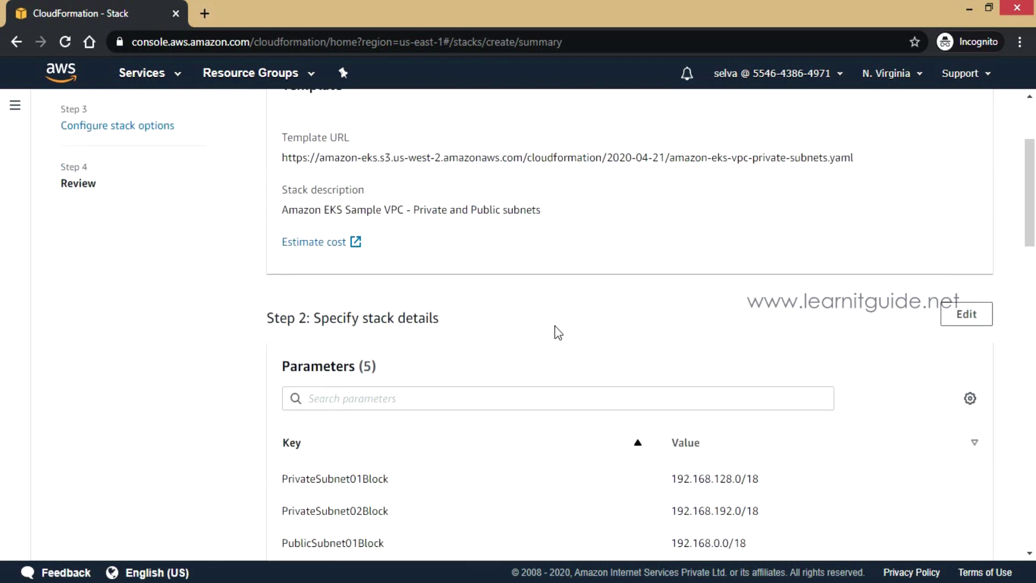
{"action": "scroll", "coordinate": [555, 326], "scroll_direction": "down", "scroll_amount": 14}
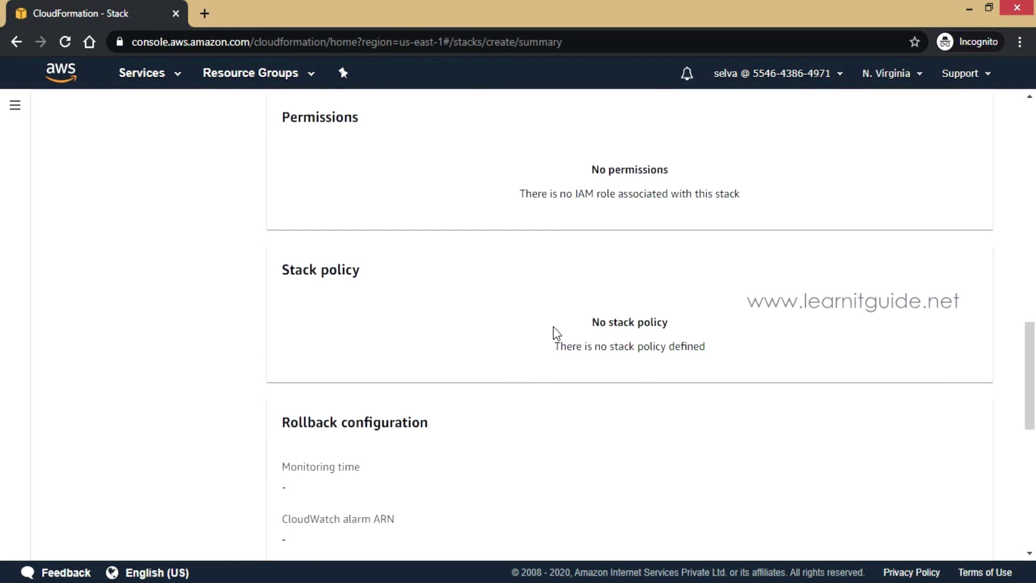
{"action": "scroll", "coordinate": [553, 325], "scroll_direction": "down", "scroll_amount": 4}
{"action": "left_click", "coordinate": [960, 535]}
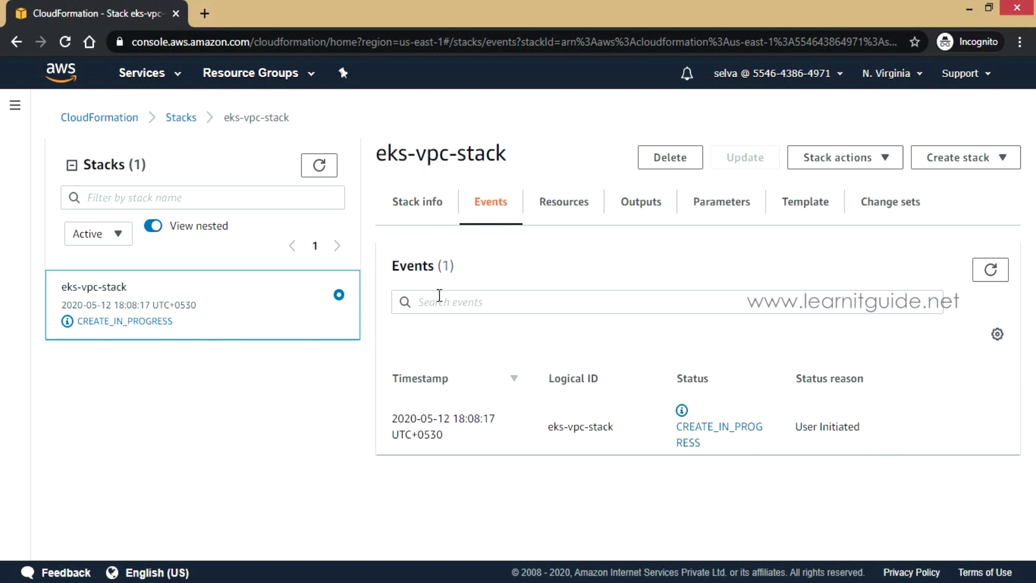
Step: Open the overview information of eks-vpc-stack and refresh it to check the creation status
{"action": "left_click", "coordinate": [414, 207]}
{"action": "left_click_drag", "start_coordinate": [377, 154], "coordinate": [523, 164]}
{"action": "left_click", "coordinate": [523, 164]}
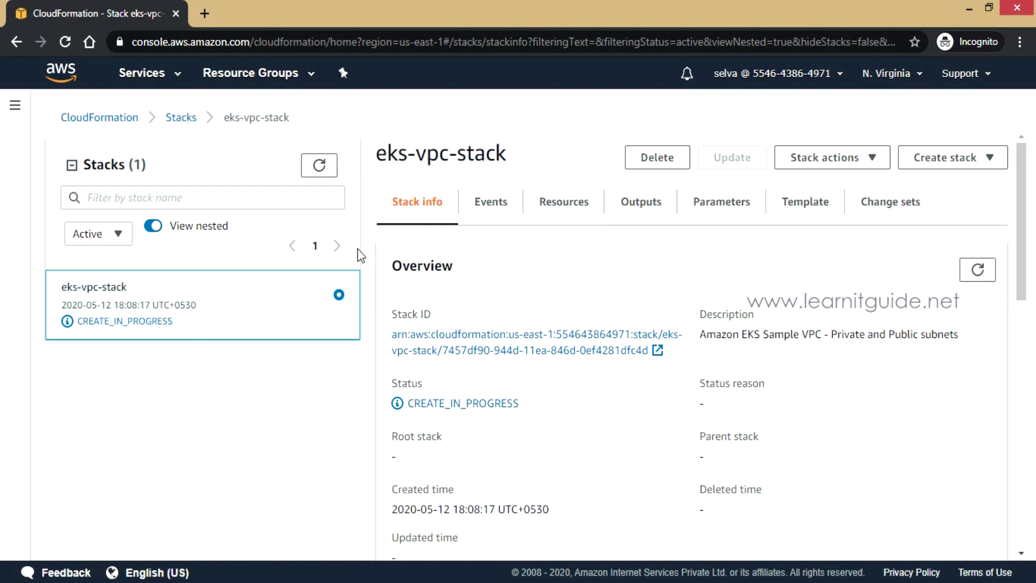
{"action": "left_click", "coordinate": [980, 270]}
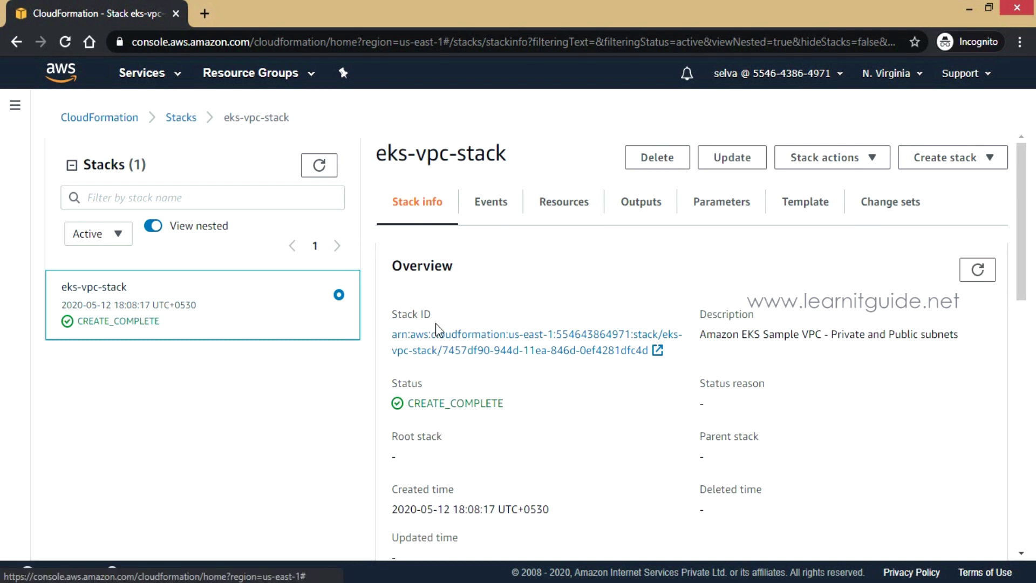
Step: Check the creation status of eks-vpc-stack and open the list of VPCs in the VPC console
{"action": "left_click_drag", "start_coordinate": [410, 402], "coordinate": [505, 413]}
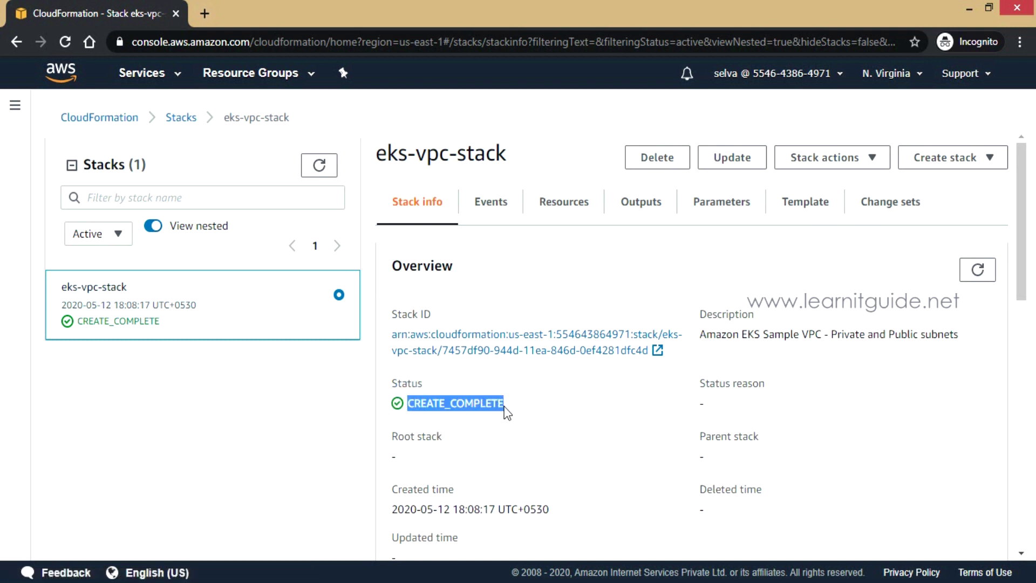
{"action": "left_click", "coordinate": [527, 405]}
{"action": "left_click", "coordinate": [147, 74]}
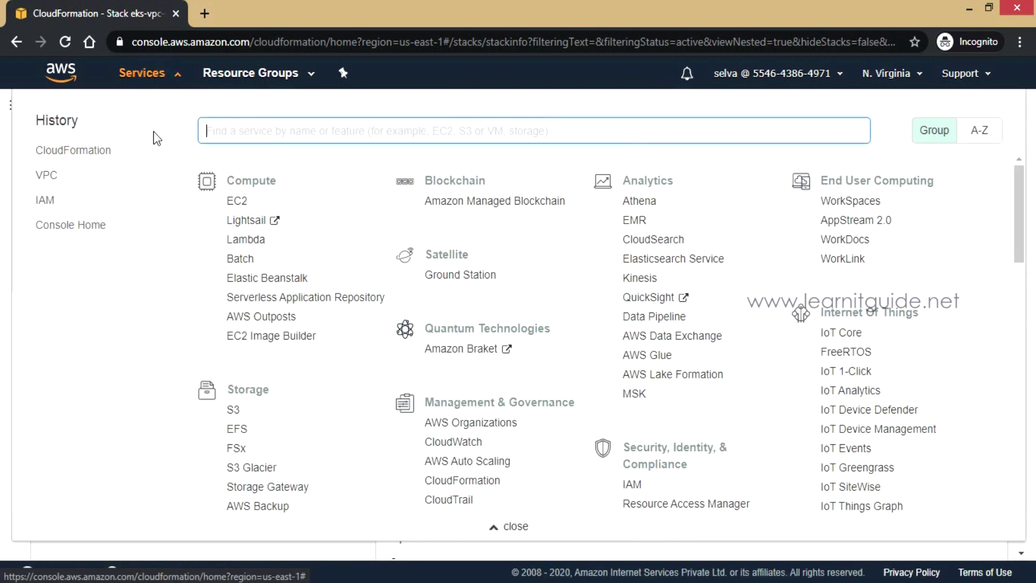
{"action": "left_click", "coordinate": [55, 184]}
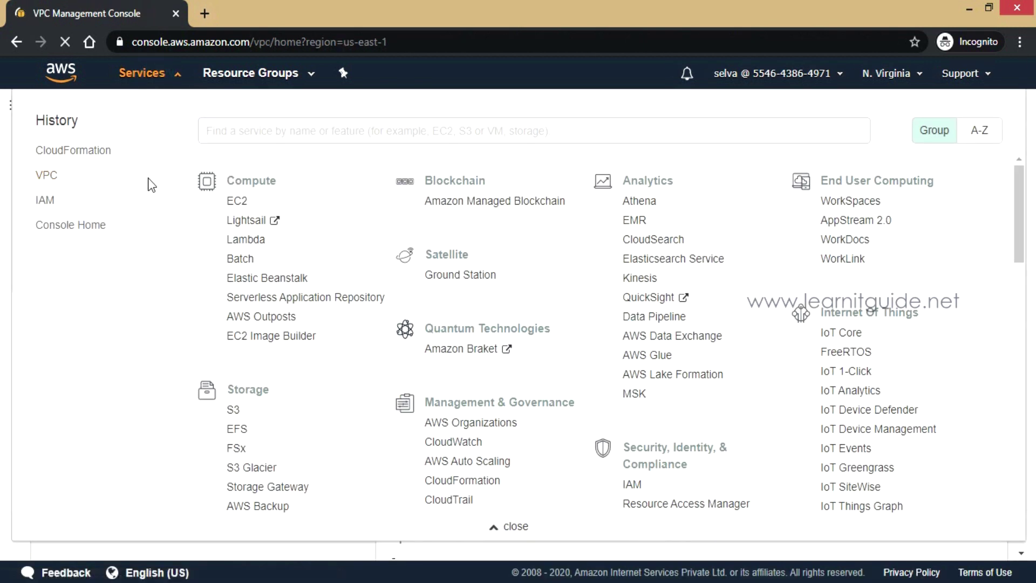
{"action": "left_click", "coordinate": [212, 242]}
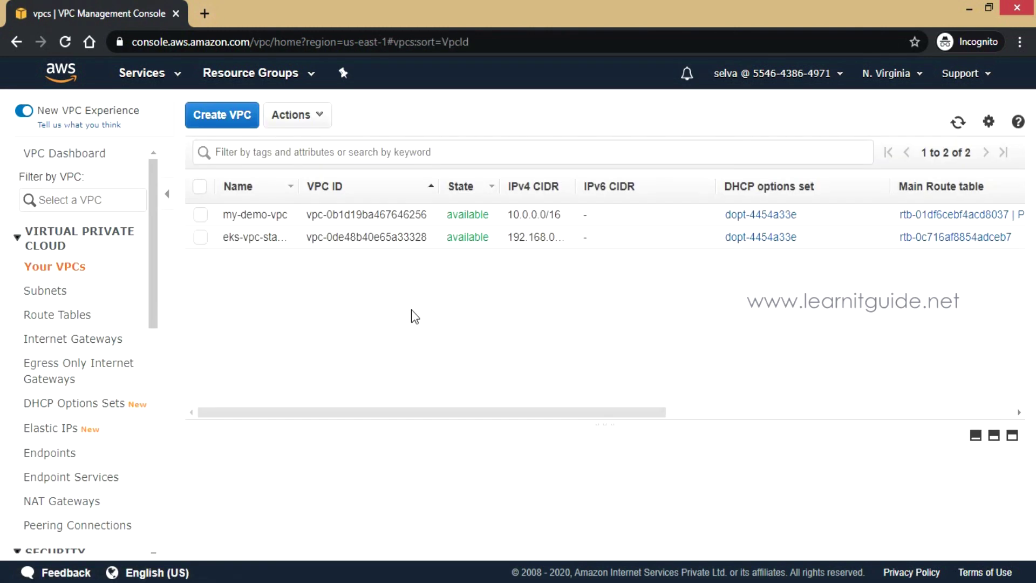
Step: Widen the VPC list's Name column and view the CIDR blocks of eks-vpc-stack-VPC
{"action": "left_click_drag", "start_coordinate": [298, 186], "coordinate": [408, 186]}
{"action": "left_click", "coordinate": [262, 240]}
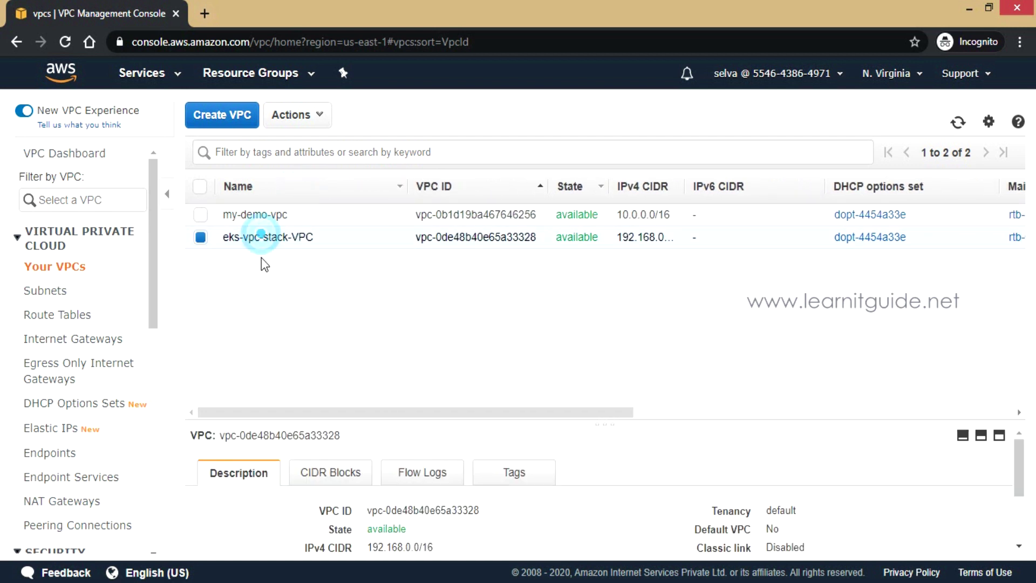
{"action": "left_click_drag", "start_coordinate": [499, 423], "coordinate": [539, 300]}
{"action": "left_click", "coordinate": [337, 352]}
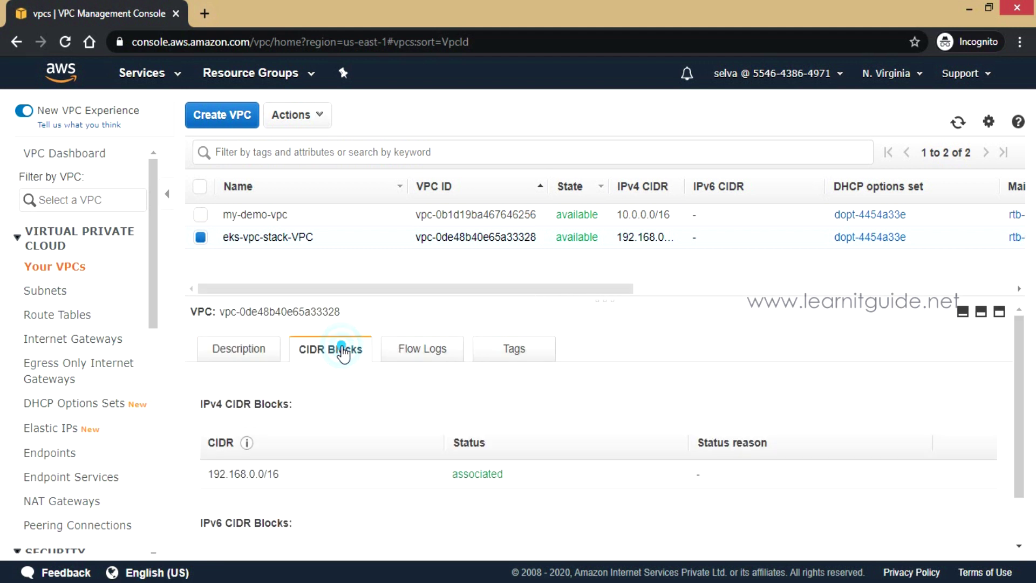
Step: View the route tables and the subnets, widening the subnet list's Name column to read the full names
{"action": "left_click", "coordinate": [81, 296]}
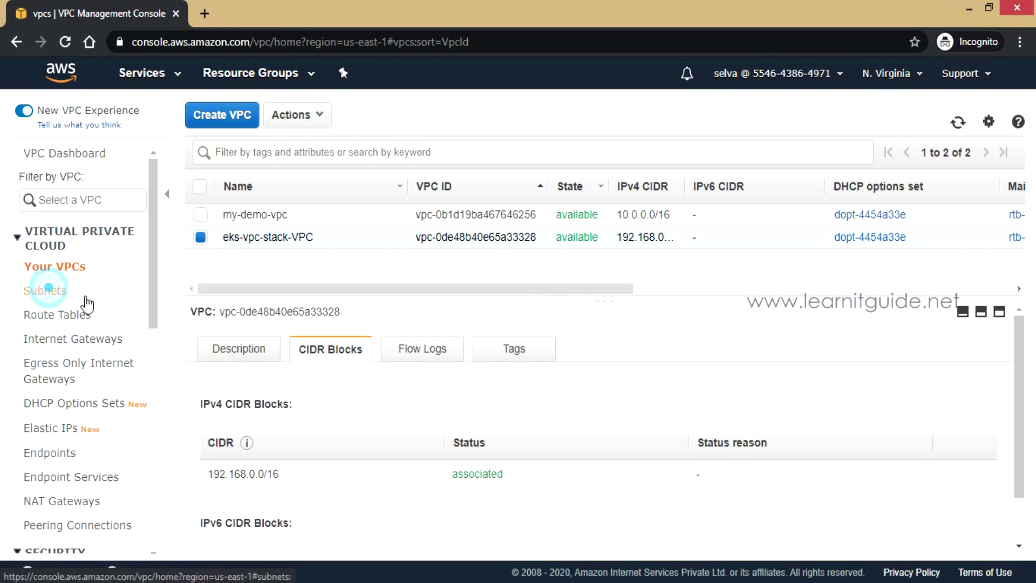
{"action": "left_click", "coordinate": [77, 320]}
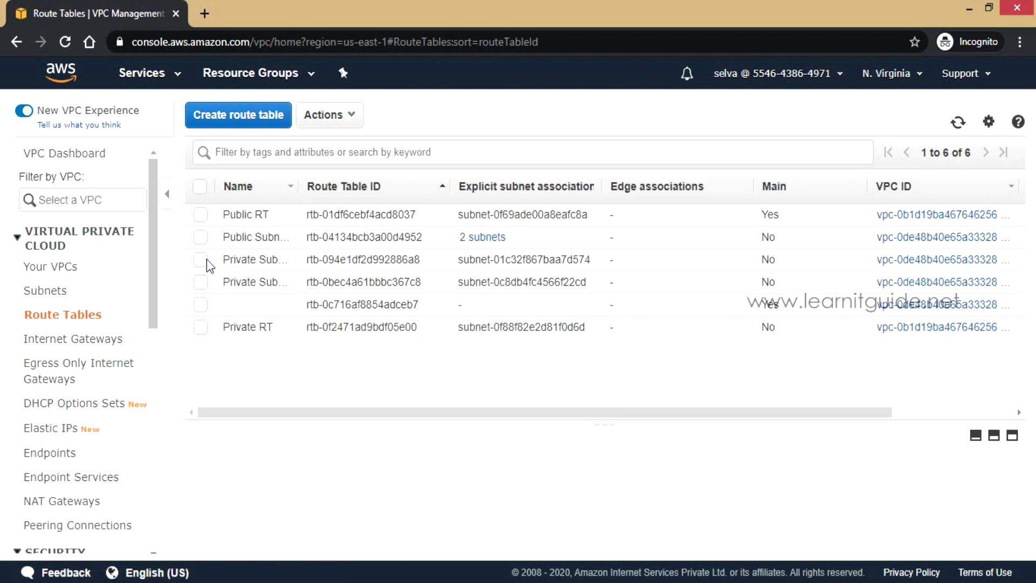
{"action": "left_click", "coordinate": [75, 288]}
{"action": "left_click", "coordinate": [294, 187]}
{"action": "left_click_drag", "start_coordinate": [310, 192], "coordinate": [432, 186]}
Step: Find the Elastic Kubernetes Service with the search term eks and start creating a cluster from its EKS cluster list
{"action": "left_click", "coordinate": [167, 73]}
{"action": "left_click", "coordinate": [260, 127]}
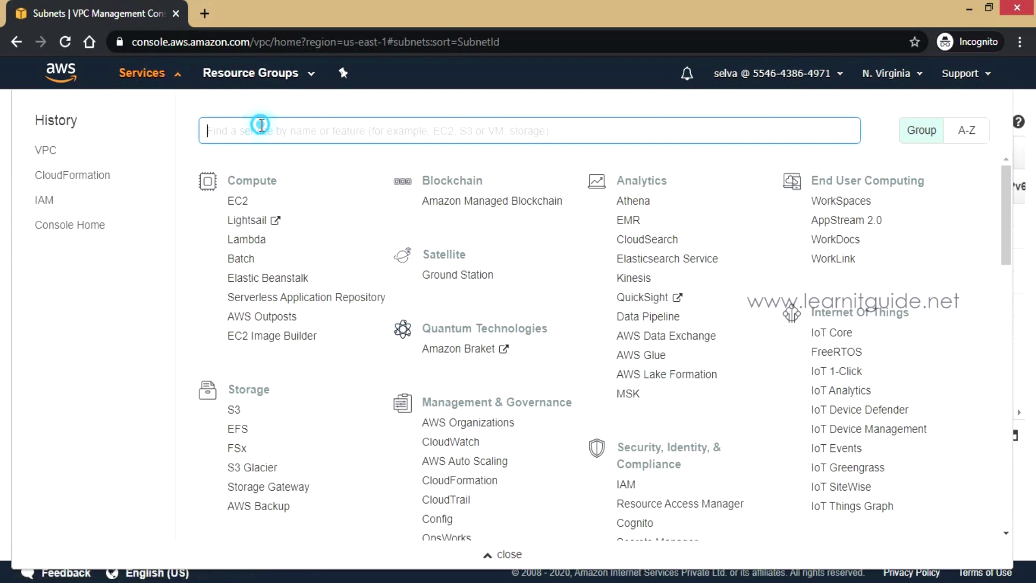
{"action": "type", "text": "eks"}
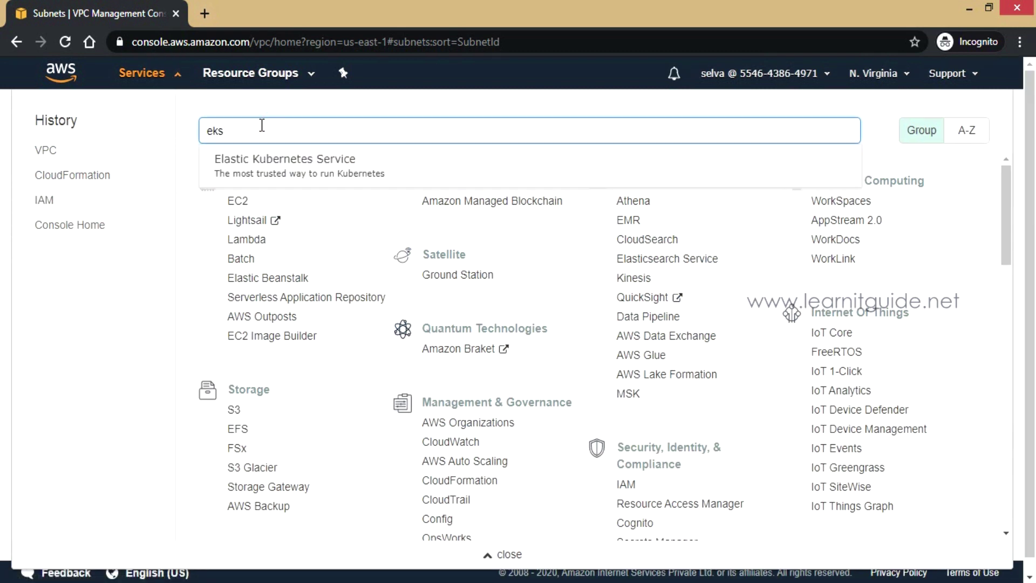
{"action": "left_click", "coordinate": [277, 172]}
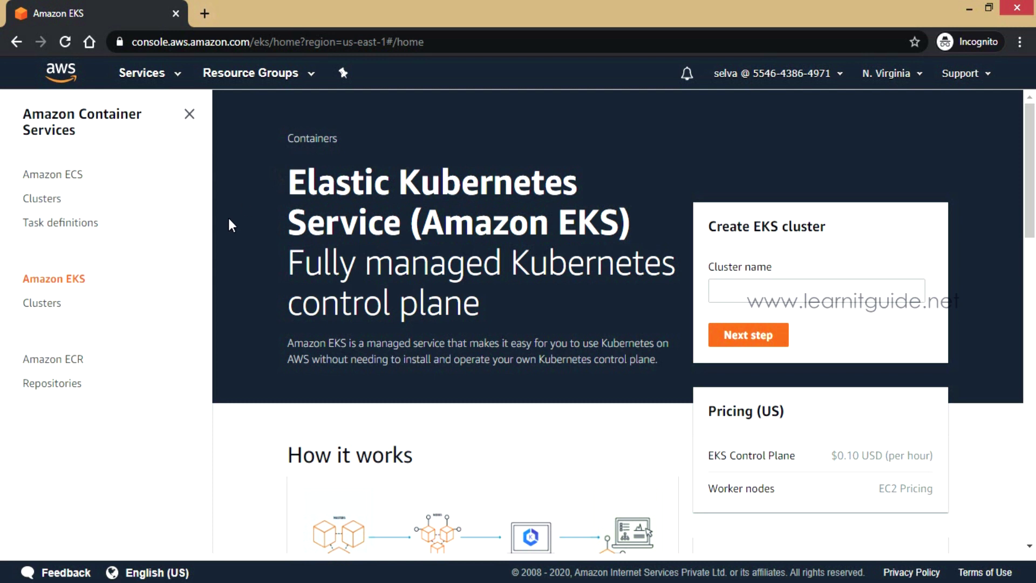
{"action": "left_click", "coordinate": [53, 305]}
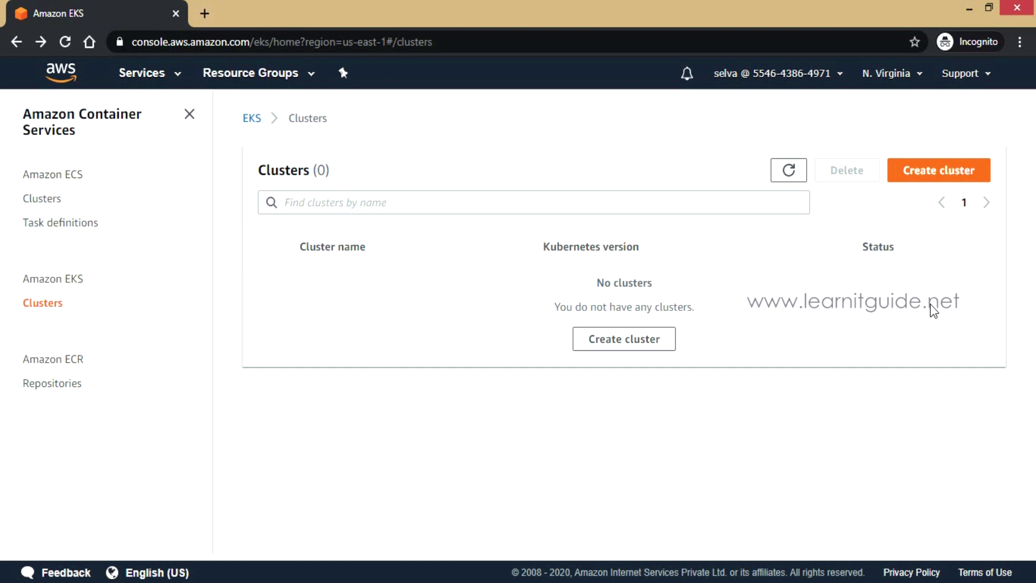
{"action": "left_click", "coordinate": [925, 174]}
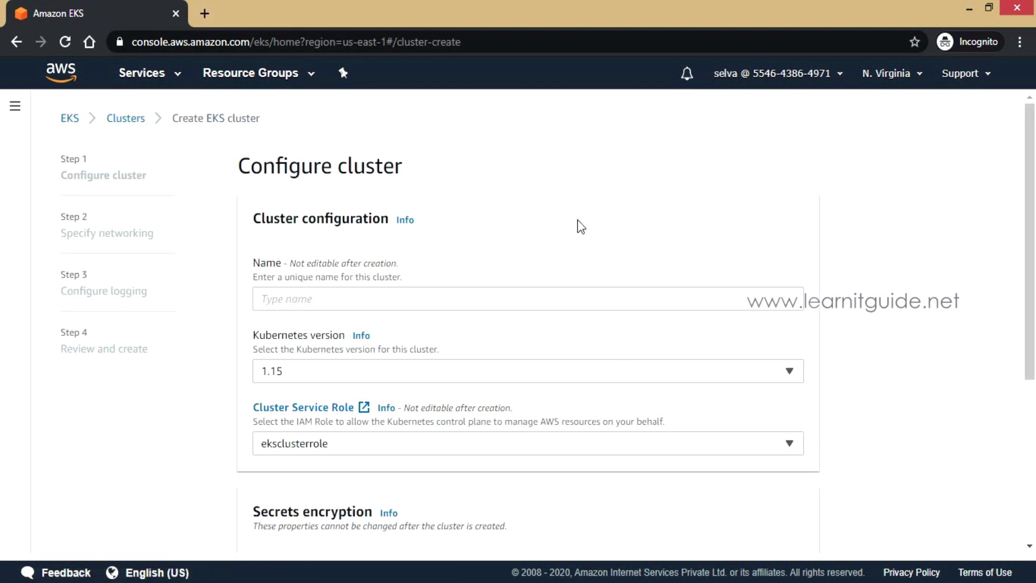
Step: Name the cluster eks-cluster and choose Kubernetes version 1.15
{"action": "left_click", "coordinate": [403, 295]}
{"action": "type", "text": "eks"}
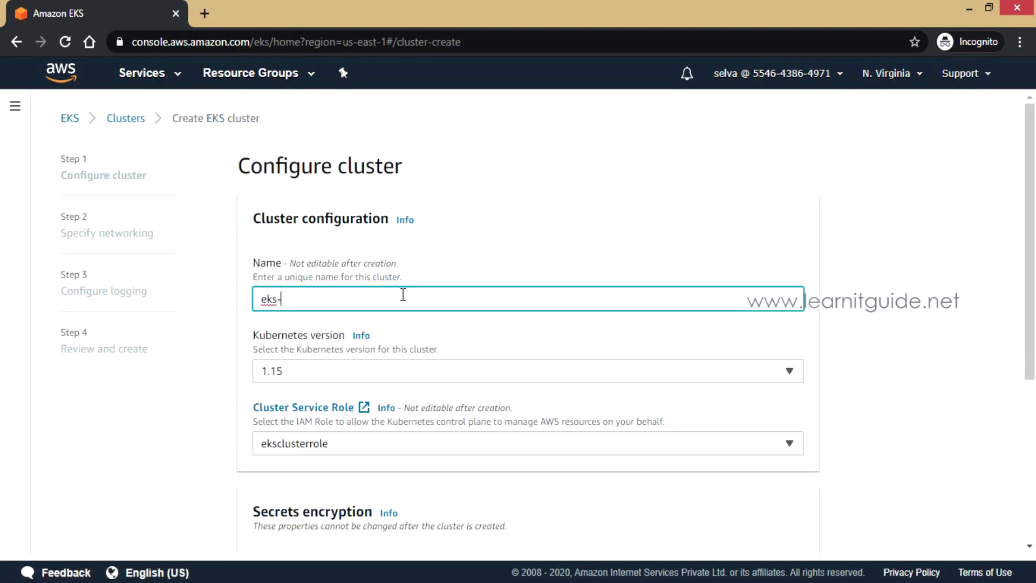
{"action": "type", "text": "-cluster"}
{"action": "left_click", "coordinate": [316, 378]}
{"action": "left_click", "coordinate": [306, 419]}
{"action": "scroll", "coordinate": [220, 364], "scroll_direction": "down", "scroll_amount": 3}
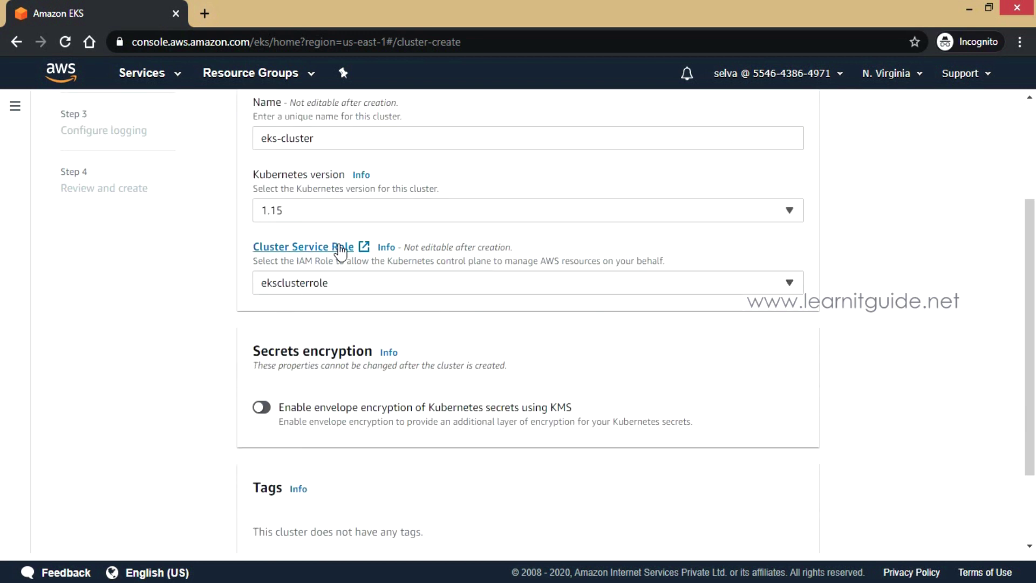
Step: Set the cluster service role to eksclusterrole, leave secrets encryption off and tags empty, and proceed to networking
{"action": "left_click", "coordinate": [344, 287]}
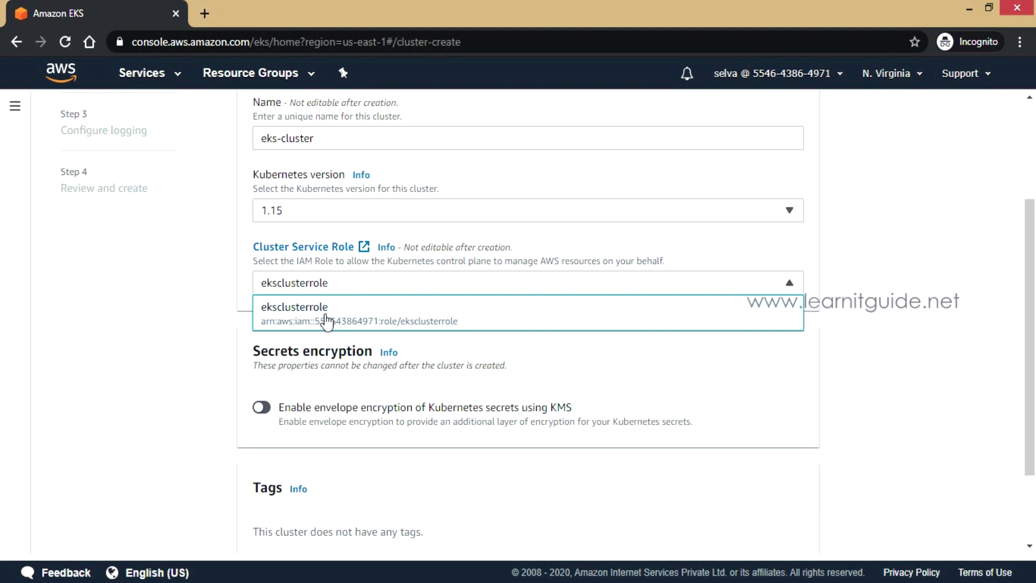
{"action": "left_click", "coordinate": [347, 317]}
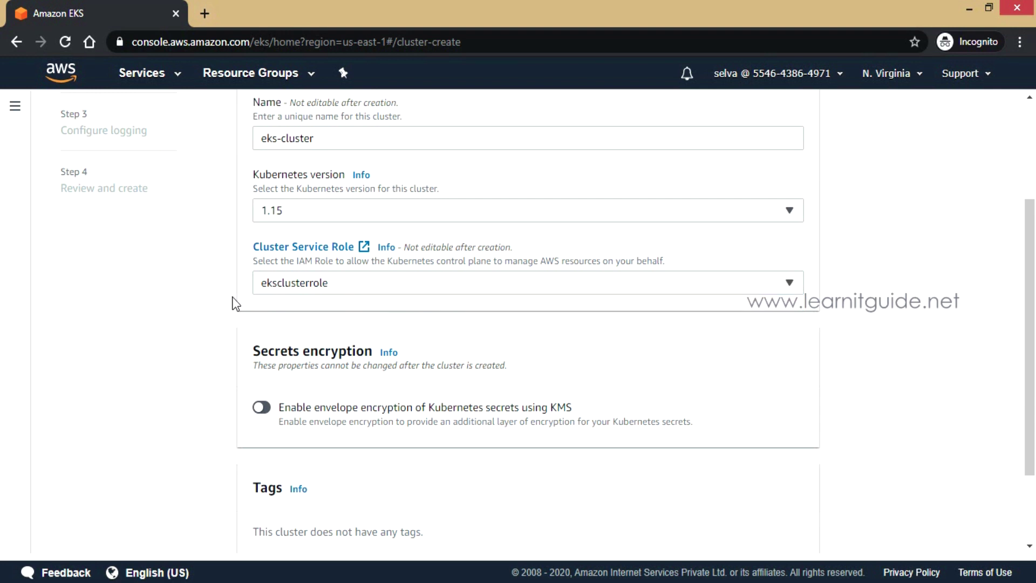
{"action": "left_click", "coordinate": [344, 287]}
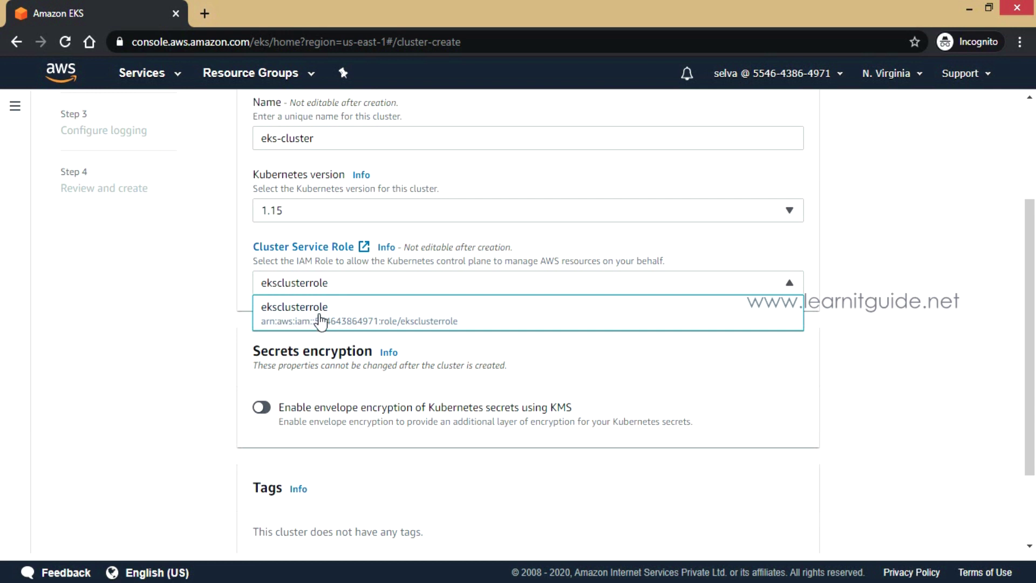
{"action": "left_click", "coordinate": [348, 321]}
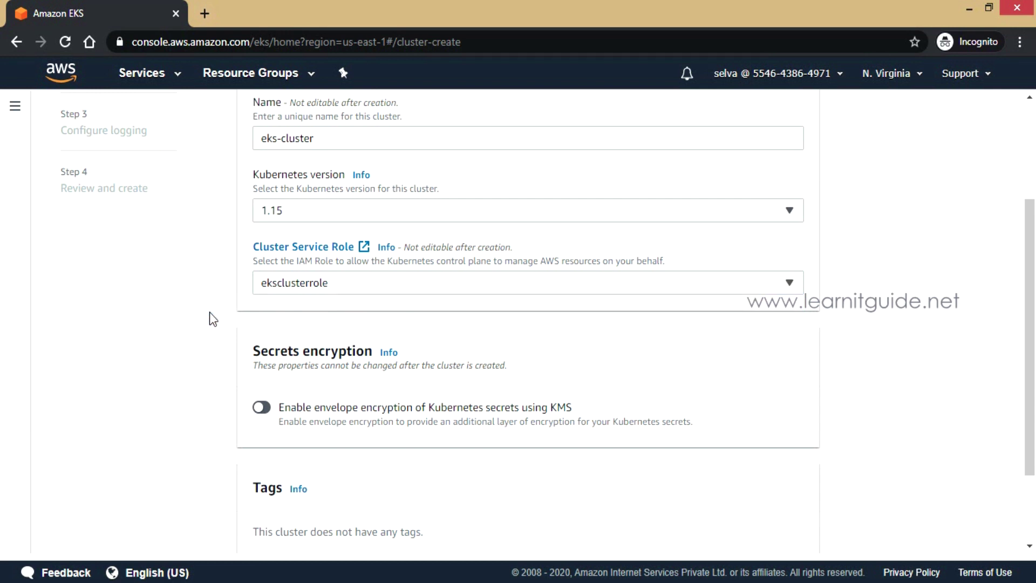
{"action": "scroll", "coordinate": [209, 312], "scroll_direction": "down", "scroll_amount": 2}
{"action": "scroll", "coordinate": [210, 316], "scroll_direction": "down", "scroll_amount": 1}
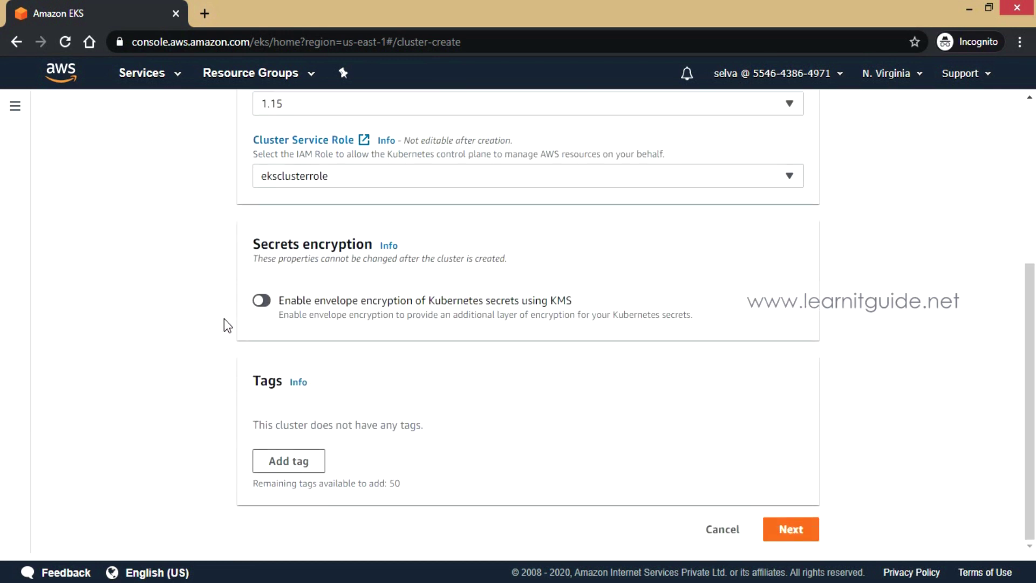
{"action": "left_click", "coordinate": [807, 531]}
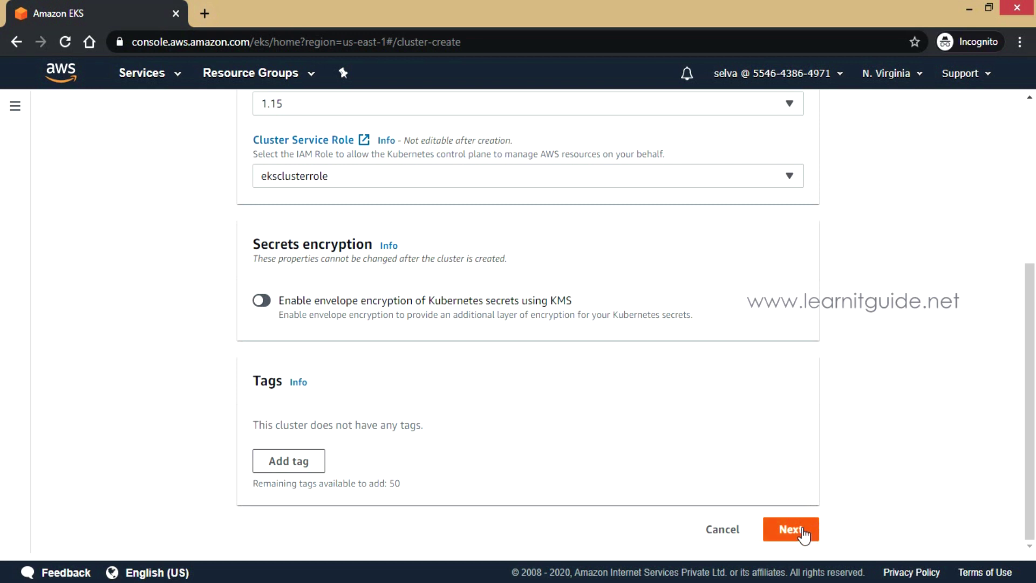
Step: Choose eks-vpc-stack-VPC (192.168.0.0/16) as the cluster's VPC, including its subnets
{"action": "scroll", "coordinate": [866, 410], "scroll_direction": "down", "scroll_amount": 1}
{"action": "scroll", "coordinate": [340, 142], "scroll_direction": "up", "scroll_amount": 1}
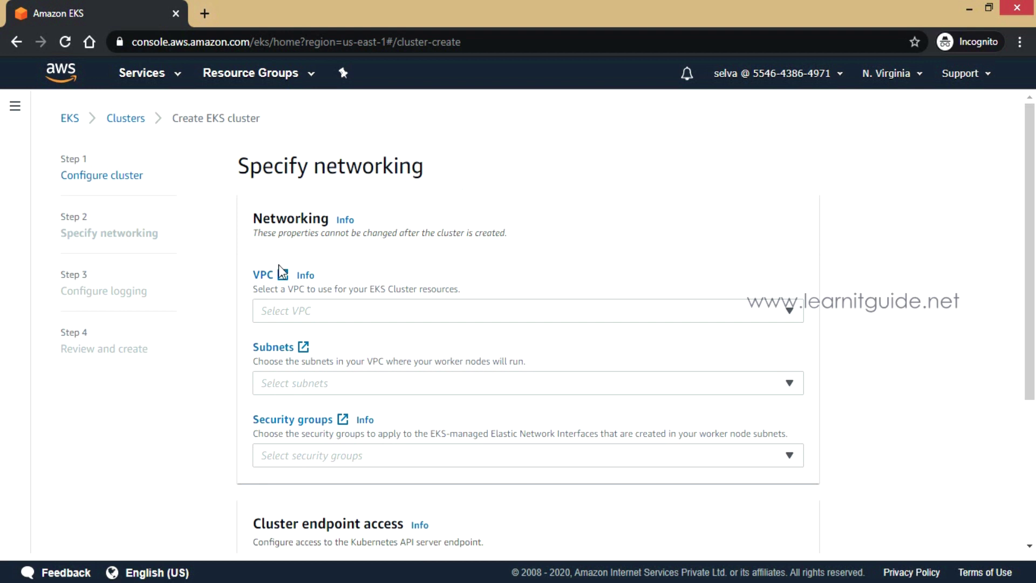
{"action": "left_click", "coordinate": [312, 310]}
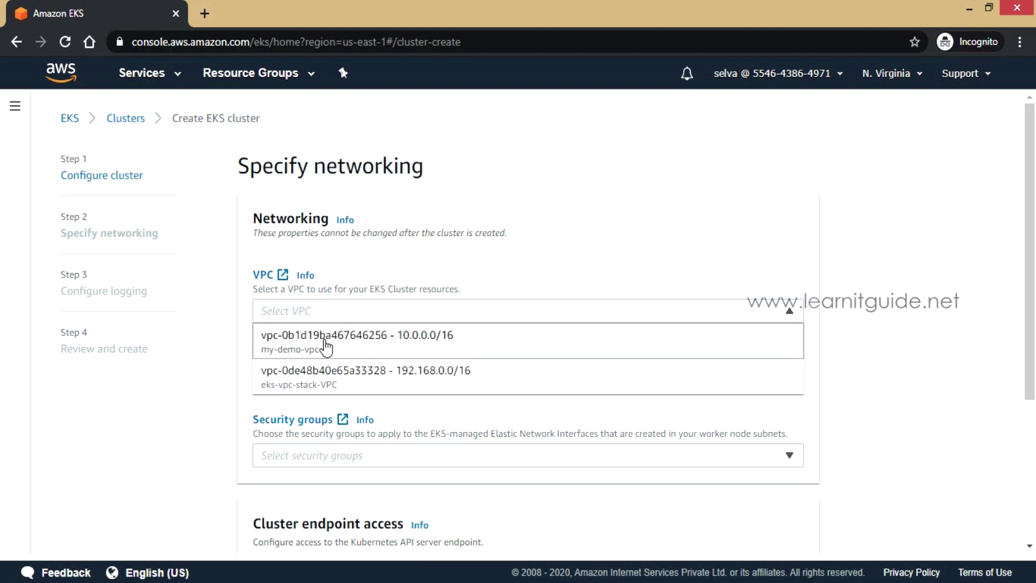
{"action": "left_click", "coordinate": [317, 379]}
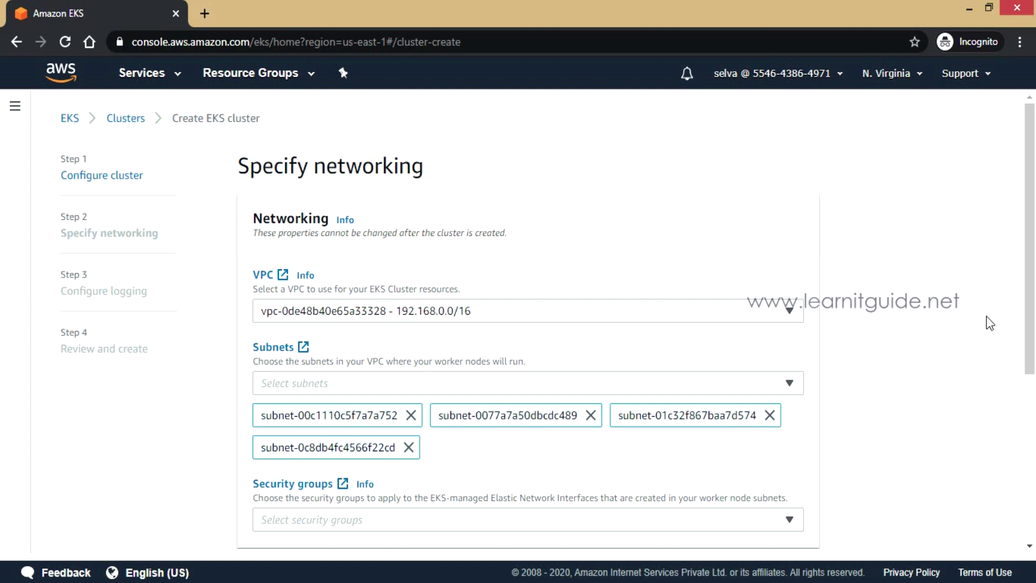
Step: Assign the eks-vpc-stack ControlPlaneSecurityGroup to the cluster and review the description of the Public endpoint access option
{"action": "scroll", "coordinate": [1025, 285], "scroll_direction": "down", "scroll_amount": 2}
{"action": "left_click", "coordinate": [444, 392]}
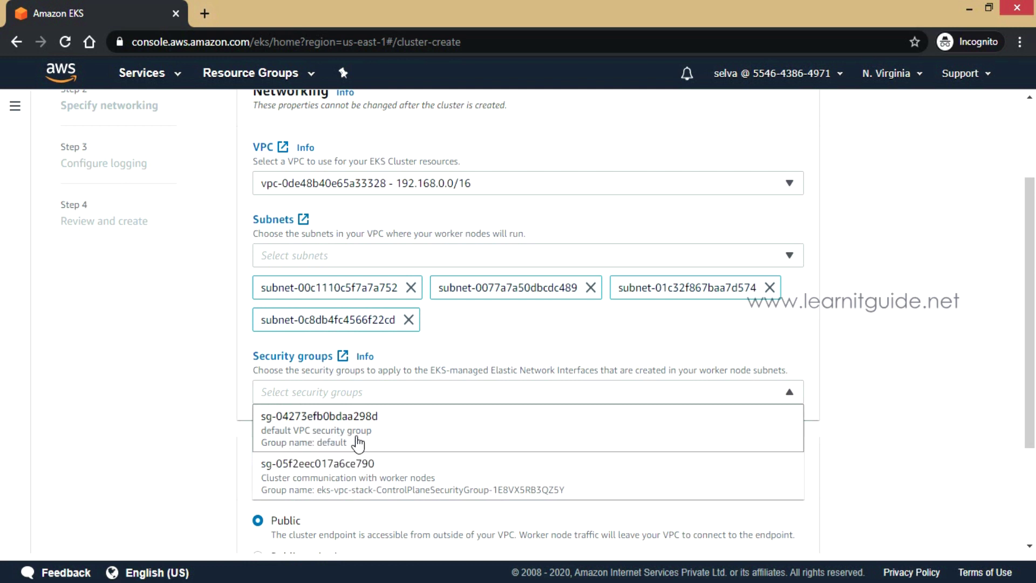
{"action": "left_click", "coordinate": [354, 476]}
{"action": "left_click", "coordinate": [170, 413]}
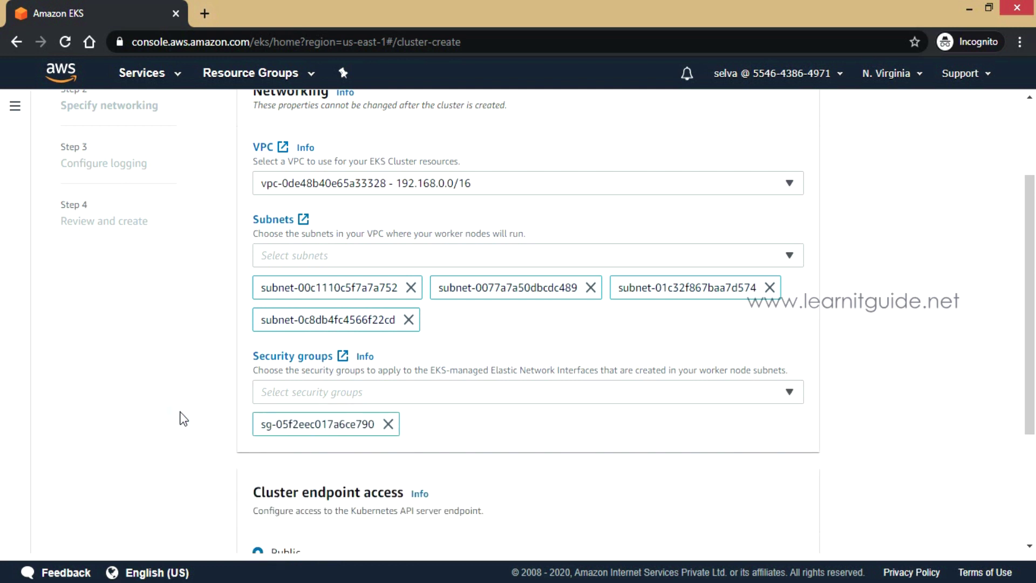
{"action": "scroll", "coordinate": [927, 369], "scroll_direction": "down", "scroll_amount": 3}
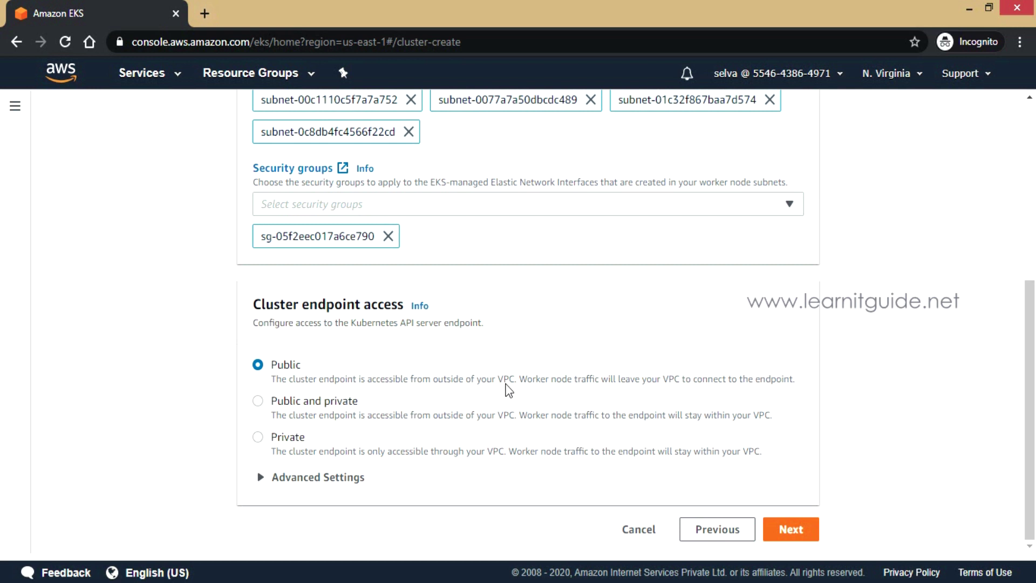
{"action": "left_click_drag", "start_coordinate": [292, 380], "coordinate": [519, 389]}
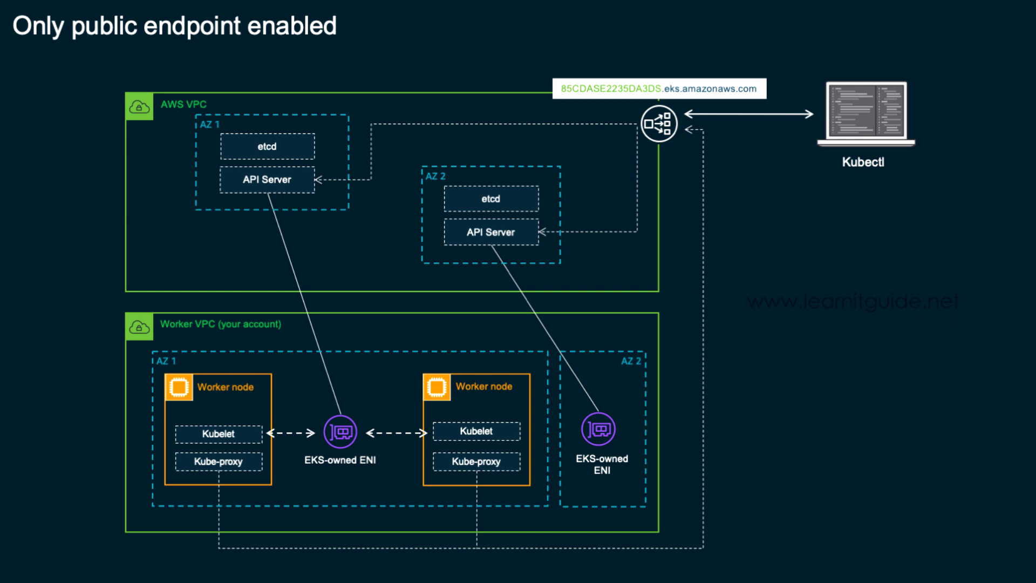
{"action": "key", "text": "Right"}
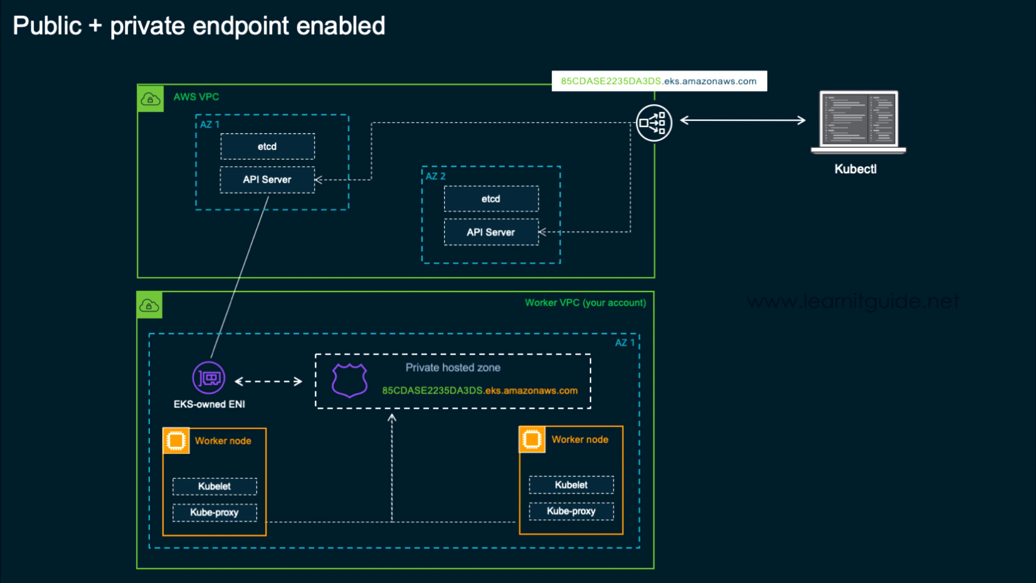
{"action": "key", "text": "Right"}
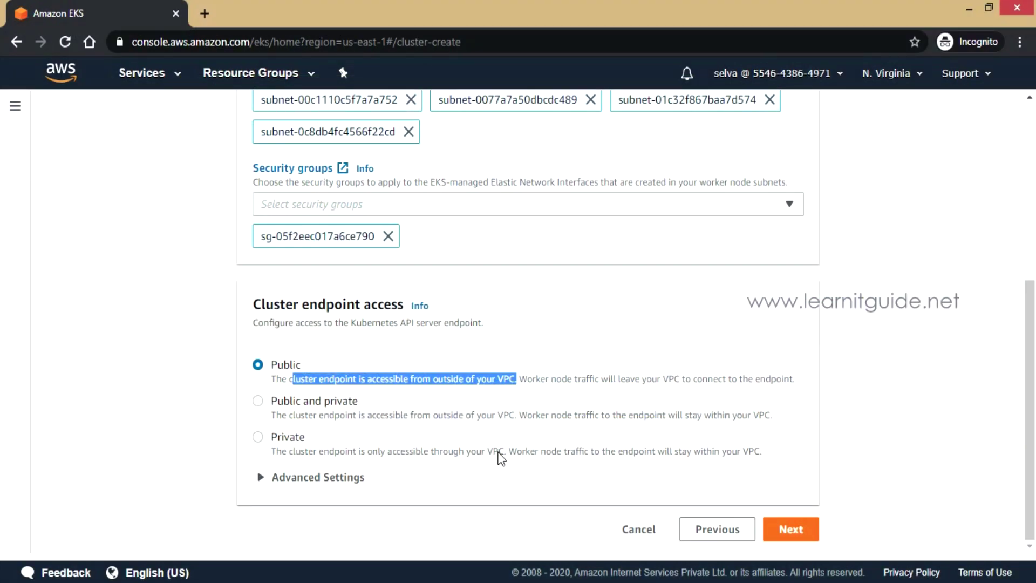
Step: Set the cluster endpoint access to Public and private and proceed to the logging configuration
{"action": "left_click", "coordinate": [297, 406]}
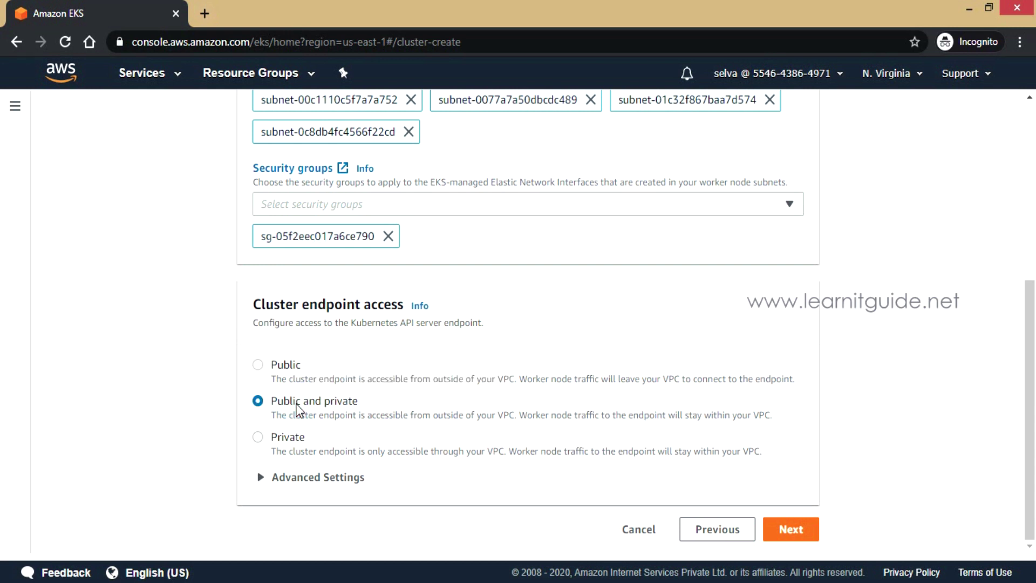
{"action": "left_click", "coordinate": [788, 527]}
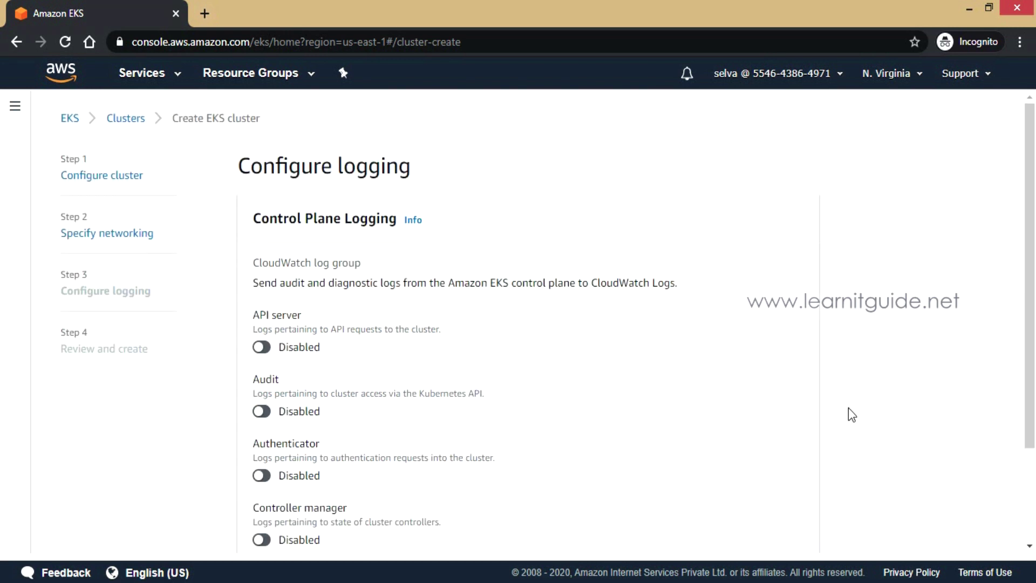
Step: Try enabling API server and Controller manager logging, and switch both off again
{"action": "left_click_drag", "start_coordinate": [261, 167], "coordinate": [493, 160]}
{"action": "left_click", "coordinate": [491, 155]}
{"action": "scroll", "coordinate": [513, 210], "scroll_direction": "down", "scroll_amount": 2}
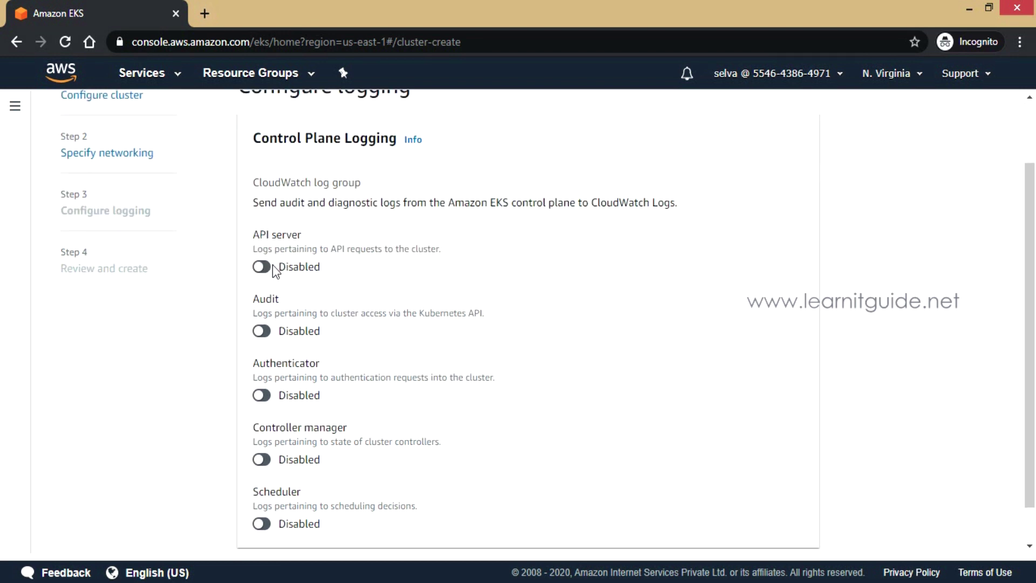
{"action": "left_click", "coordinate": [263, 268]}
{"action": "left_click", "coordinate": [263, 459]}
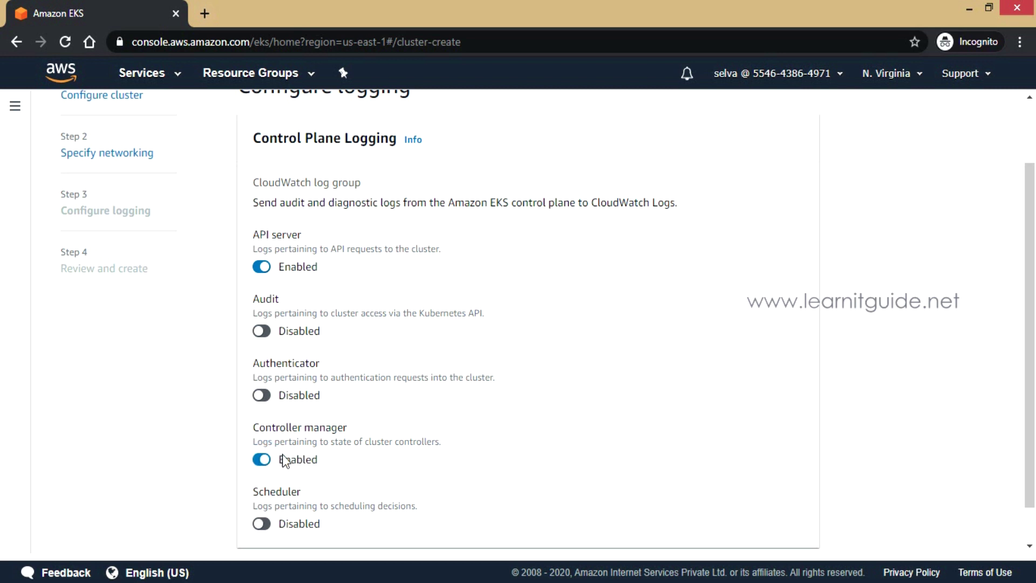
{"action": "left_click", "coordinate": [264, 459]}
{"action": "left_click", "coordinate": [262, 267]}
Step: Leave all control plane logging disabled and proceed to the cluster review
{"action": "scroll", "coordinate": [631, 312], "scroll_direction": "down", "scroll_amount": 1}
{"action": "left_click", "coordinate": [790, 526]}
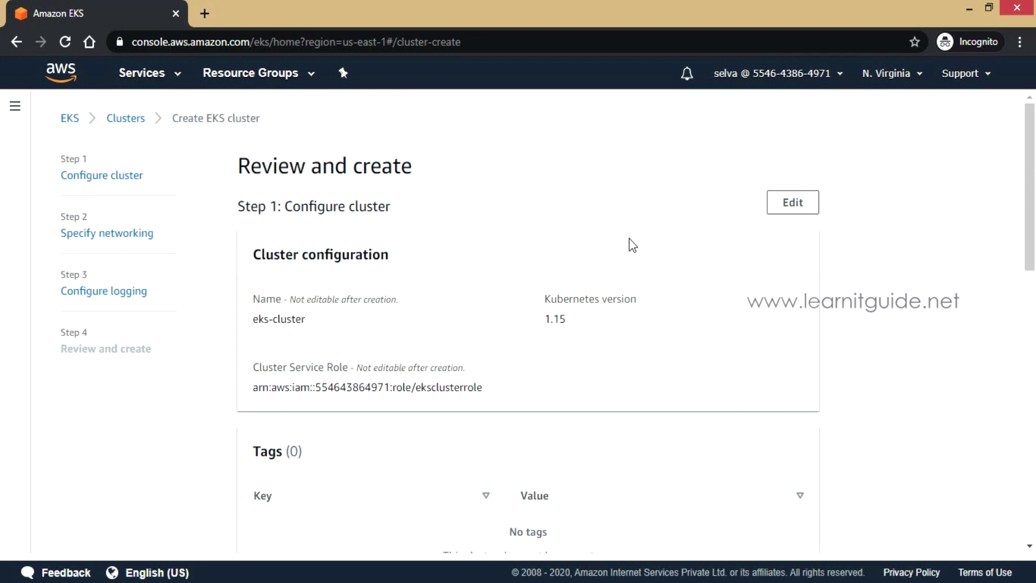
Step: Review the cluster configuration, networking, endpoint access and logging settings, and create the EKS cluster
{"action": "left_click_drag", "start_coordinate": [240, 162], "coordinate": [600, 183]}
{"action": "left_click", "coordinate": [602, 185]}
{"action": "scroll", "coordinate": [604, 187], "scroll_direction": "down", "scroll_amount": 3}
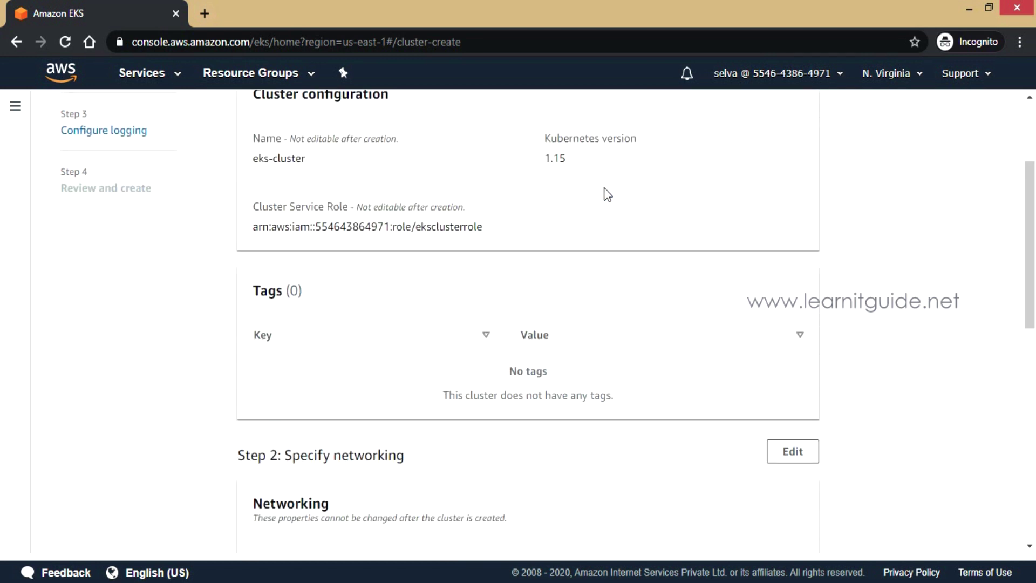
{"action": "scroll", "coordinate": [604, 187], "scroll_direction": "down", "scroll_amount": 4}
{"action": "scroll", "coordinate": [603, 188], "scroll_direction": "down", "scroll_amount": 5}
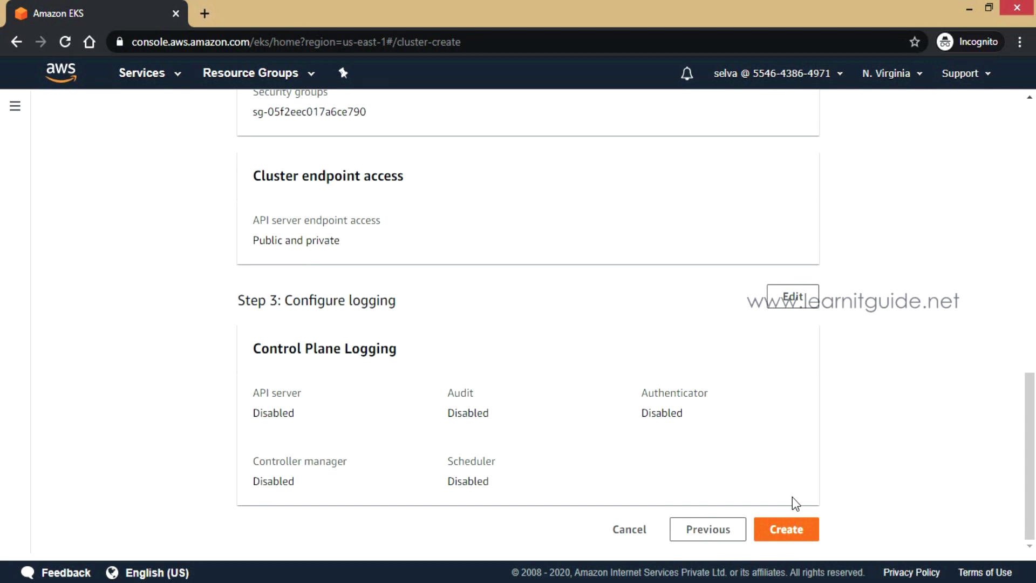
{"action": "left_click", "coordinate": [793, 531]}
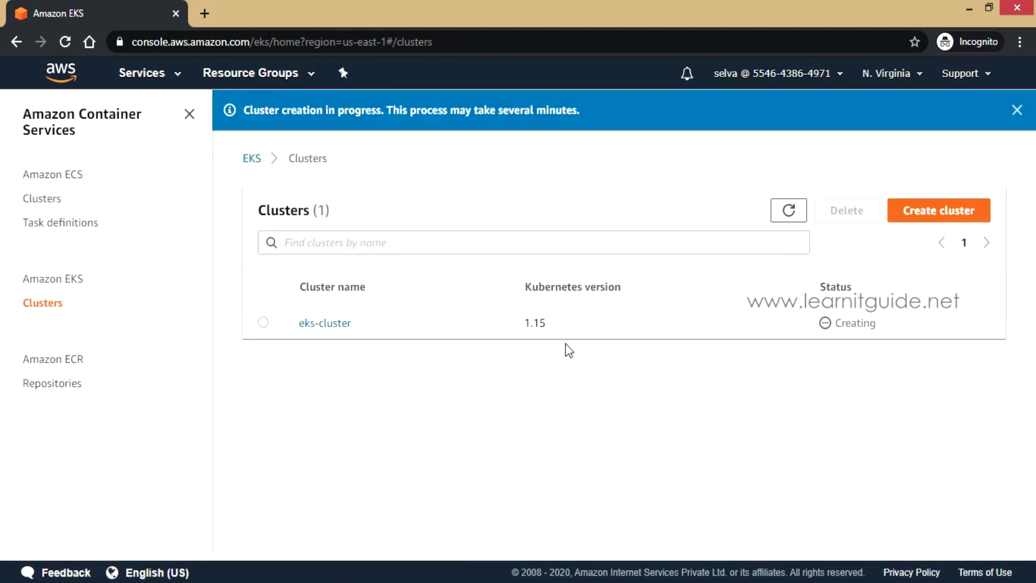
Step: Open eks-cluster and examine its configuration, API server endpoint, OpenID Connect provider URL and certificate authority details
{"action": "left_click_drag", "start_coordinate": [520, 331], "coordinate": [576, 326]}
{"action": "left_click", "coordinate": [328, 326]}
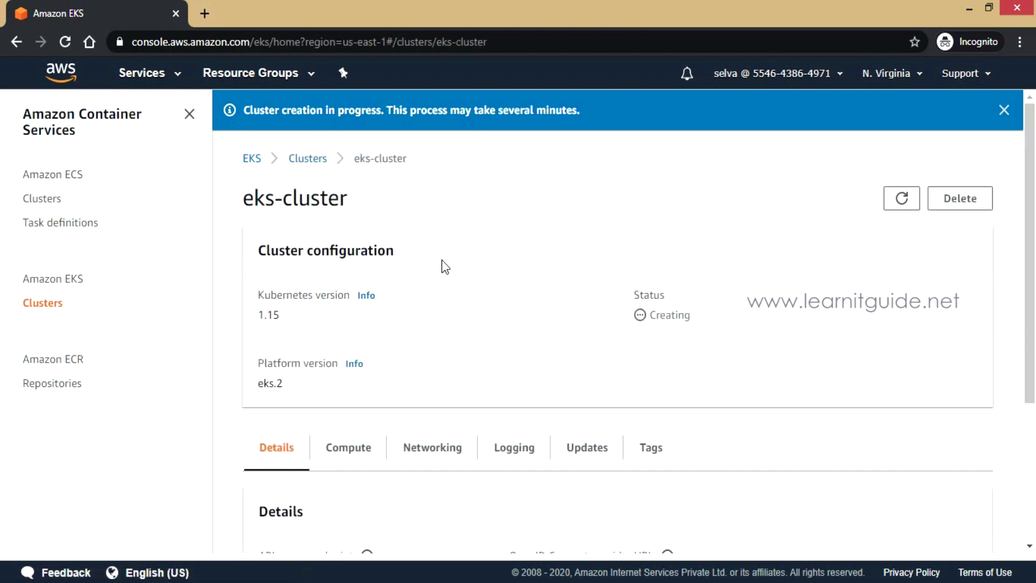
{"action": "scroll", "coordinate": [470, 276], "scroll_direction": "down", "scroll_amount": 2}
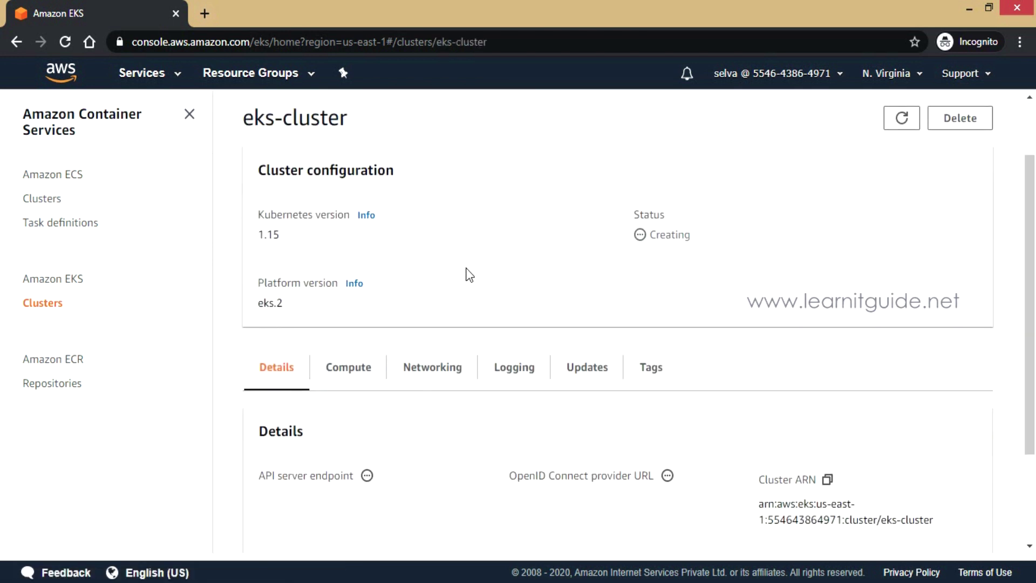
{"action": "scroll", "coordinate": [467, 267], "scroll_direction": "down", "scroll_amount": 3}
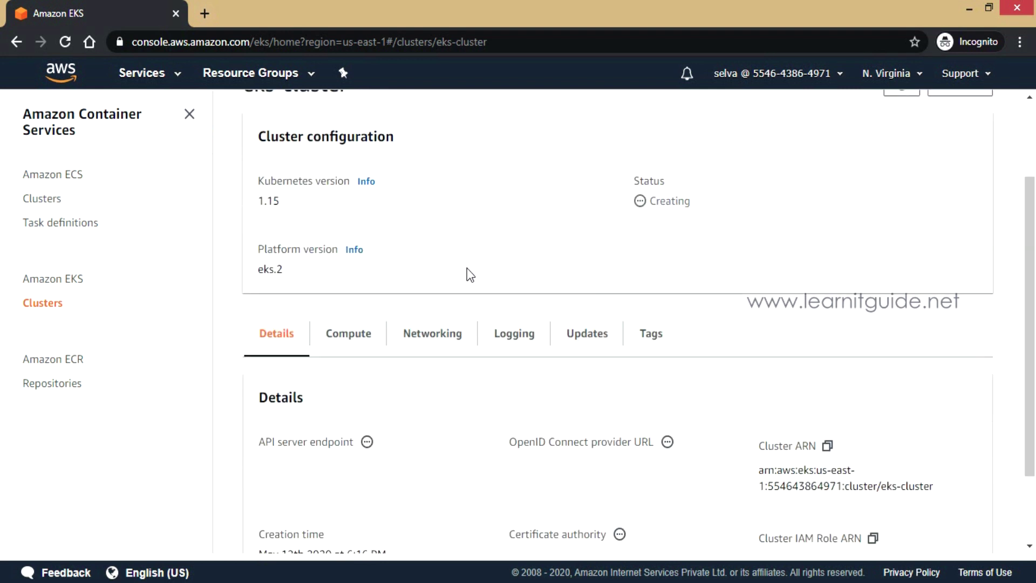
{"action": "left_click_drag", "start_coordinate": [608, 437], "coordinate": [507, 436]}
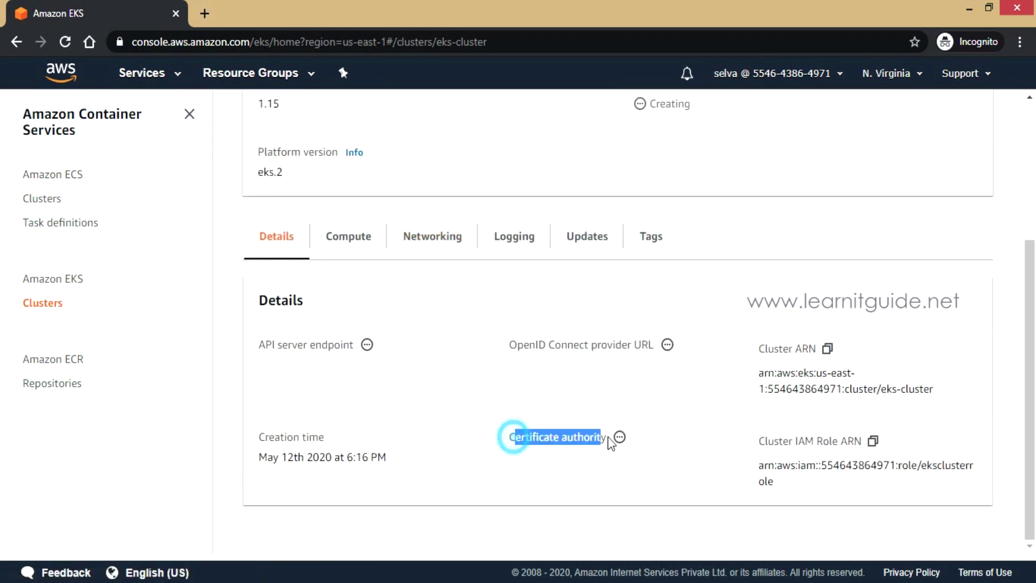
{"action": "left_click_drag", "start_coordinate": [258, 344], "coordinate": [495, 342]}
{"action": "left_click_drag", "start_coordinate": [632, 345], "coordinate": [511, 343]}
{"action": "left_click", "coordinate": [673, 394]}
{"action": "scroll", "coordinate": [581, 400], "scroll_direction": "up", "scroll_amount": 3}
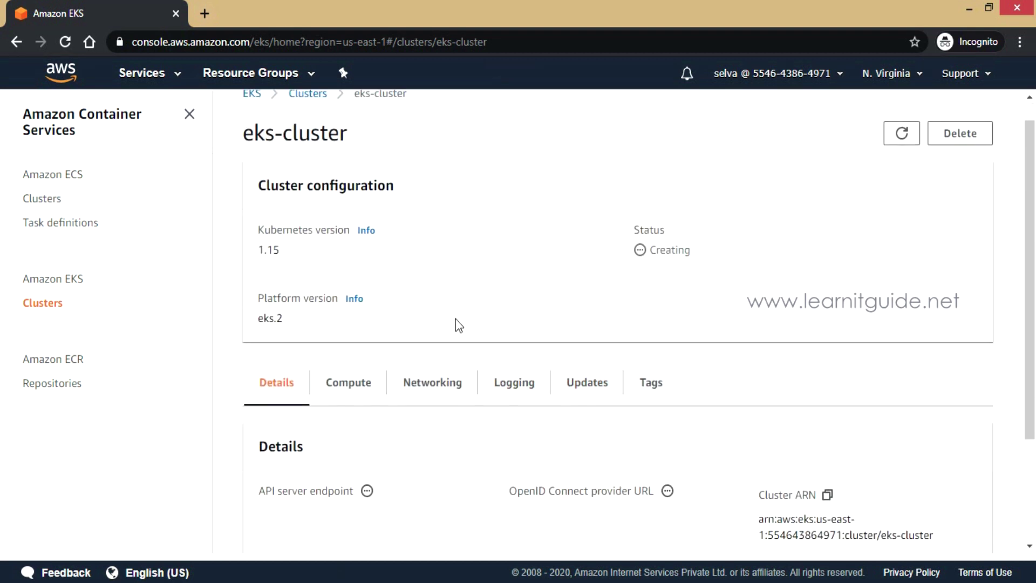
Step: Examine the cluster's node groups, its VPC, subnet and security group settings, and its logging settings
{"action": "scroll", "coordinate": [456, 323], "scroll_direction": "down", "scroll_amount": 3}
{"action": "left_click", "coordinate": [340, 237]}
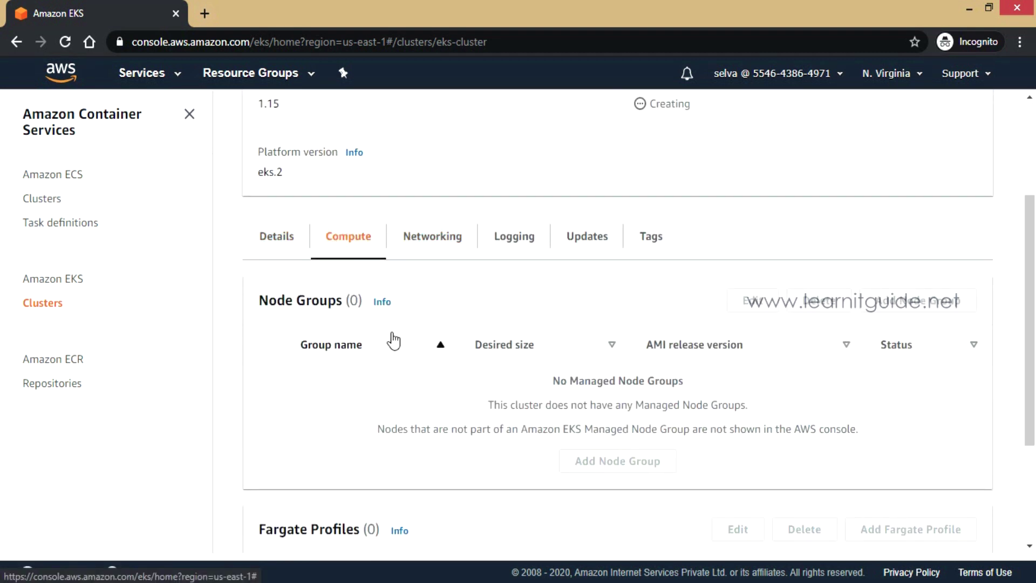
{"action": "left_click_drag", "start_coordinate": [258, 307], "coordinate": [809, 300]}
{"action": "left_click", "coordinate": [559, 310]}
{"action": "left_click", "coordinate": [432, 237]}
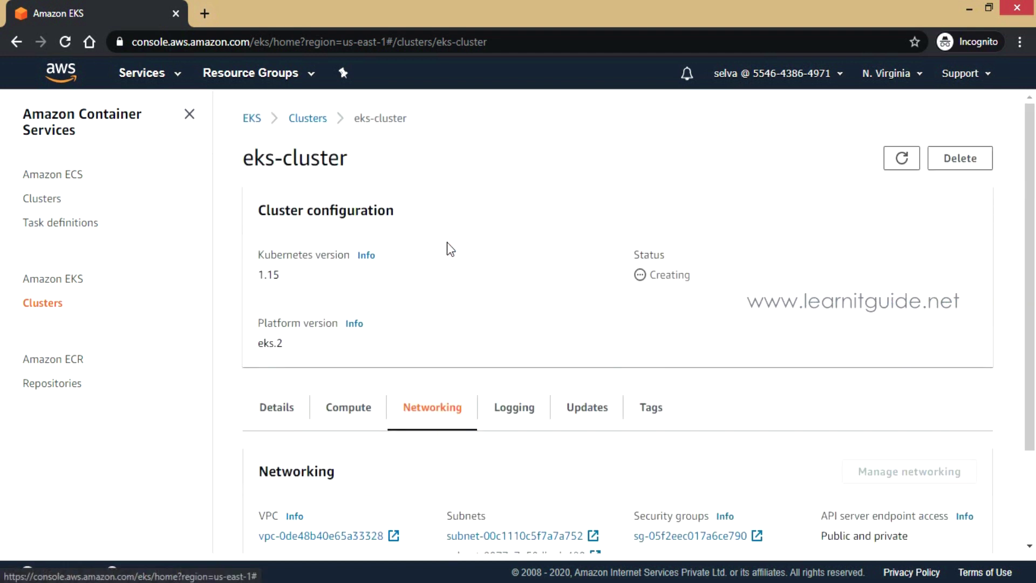
{"action": "scroll", "coordinate": [421, 335], "scroll_direction": "down", "scroll_amount": 2}
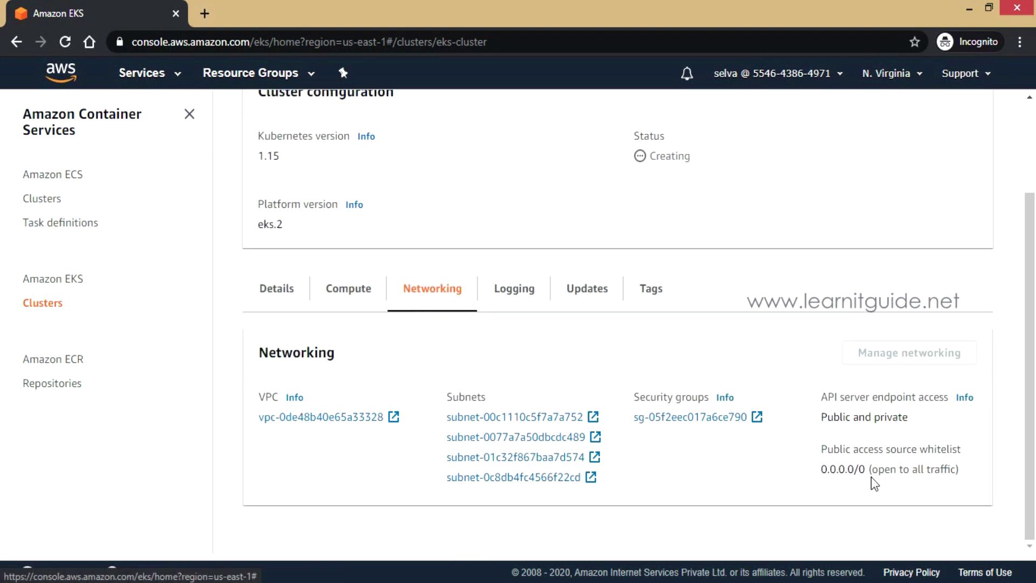
{"action": "left_click", "coordinate": [512, 289]}
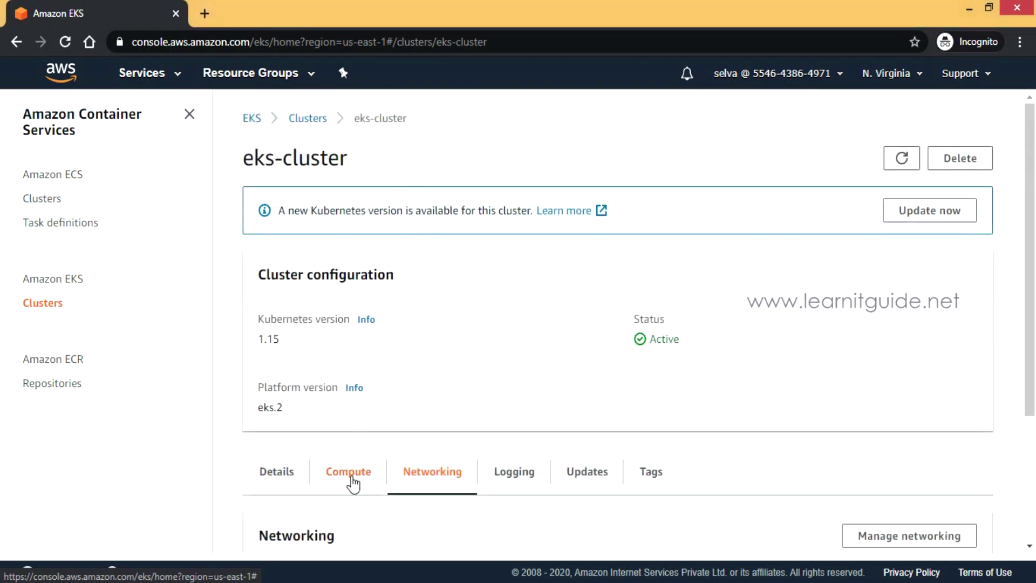
Step: Check the cluster's Compute information for managed node groups and Fargate profiles
{"action": "left_click", "coordinate": [350, 475]}
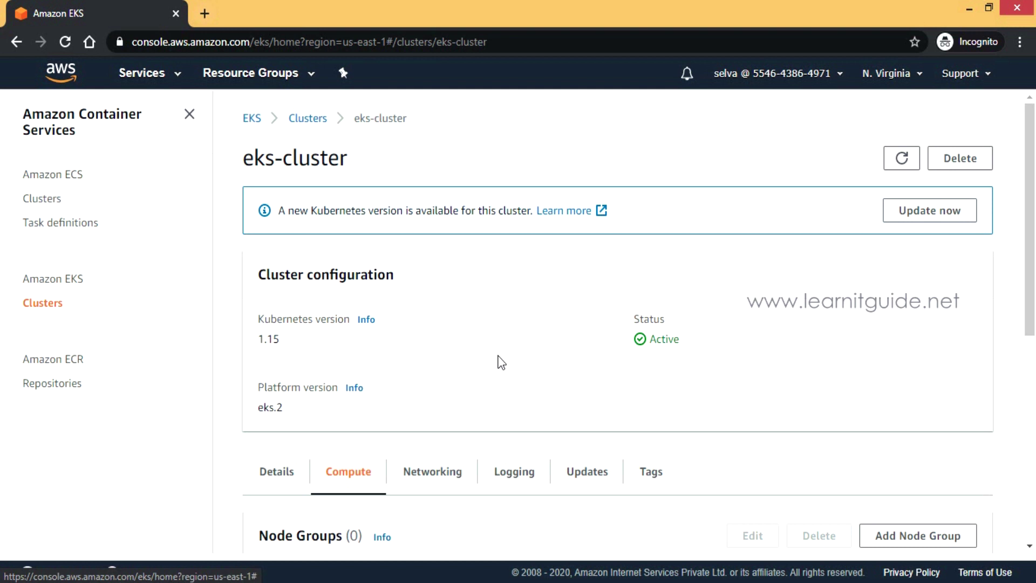
{"action": "scroll", "coordinate": [666, 373], "scroll_direction": "down", "scroll_amount": 5}
{"action": "left_click_drag", "start_coordinate": [258, 331], "coordinate": [452, 362]}
{"action": "left_click_drag", "start_coordinate": [522, 449], "coordinate": [624, 462]}
{"action": "left_click_drag", "start_coordinate": [548, 334], "coordinate": [610, 347]}
{"action": "left_click", "coordinate": [668, 389]}
{"action": "left_click", "coordinate": [355, 203]}
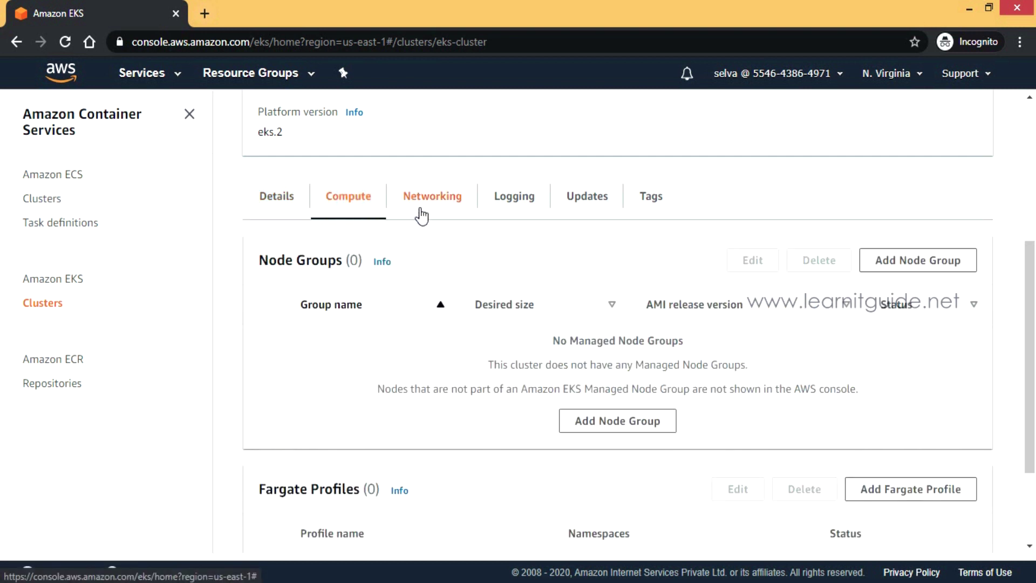
{"action": "left_click", "coordinate": [421, 216]}
{"action": "left_click", "coordinate": [349, 477]}
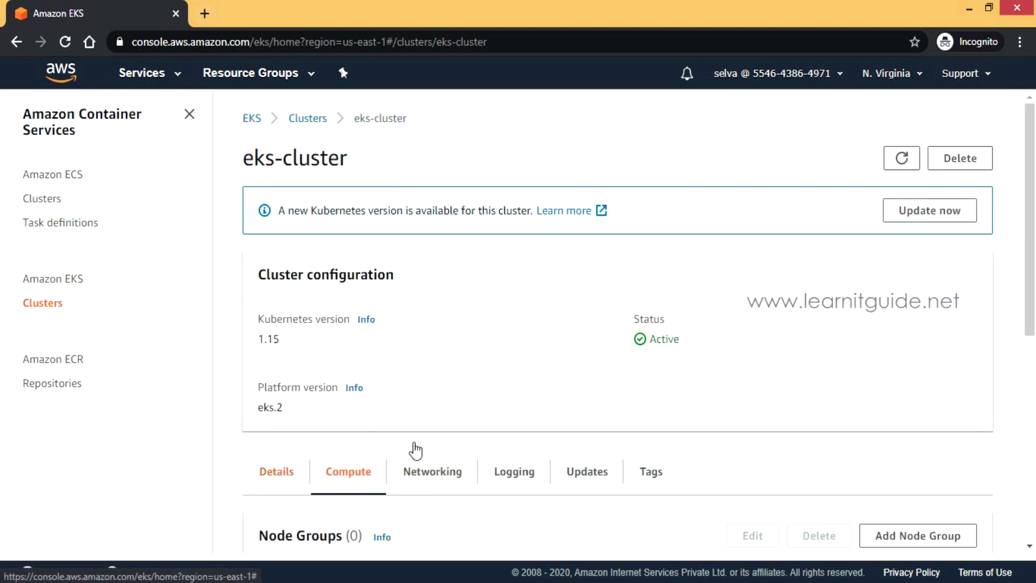
{"action": "scroll", "coordinate": [504, 371], "scroll_direction": "down", "scroll_amount": 1}
{"action": "scroll", "coordinate": [498, 356], "scroll_direction": "up", "scroll_amount": 1}
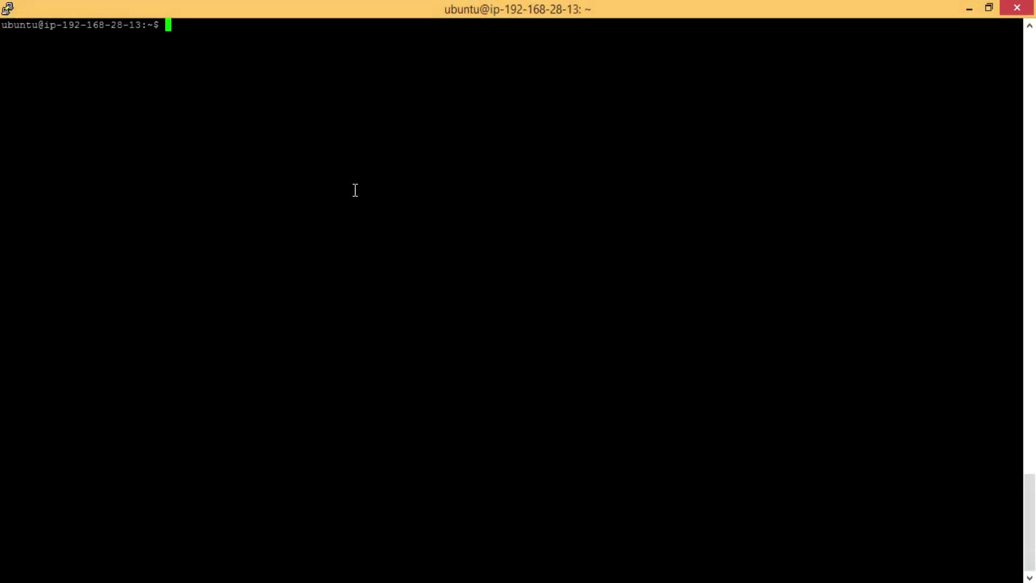
Step: Switch to the PuTTY terminal and query the IAM users with aws iam list-users and the current identity with aws sts get-caller-identity
{"action": "key", "text": "Return"}
{"action": "key", "text": "Return"}
{"action": "key", "text": "Return"}
{"action": "key", "text": "Return"}
{"action": "type", "text": "aws "}
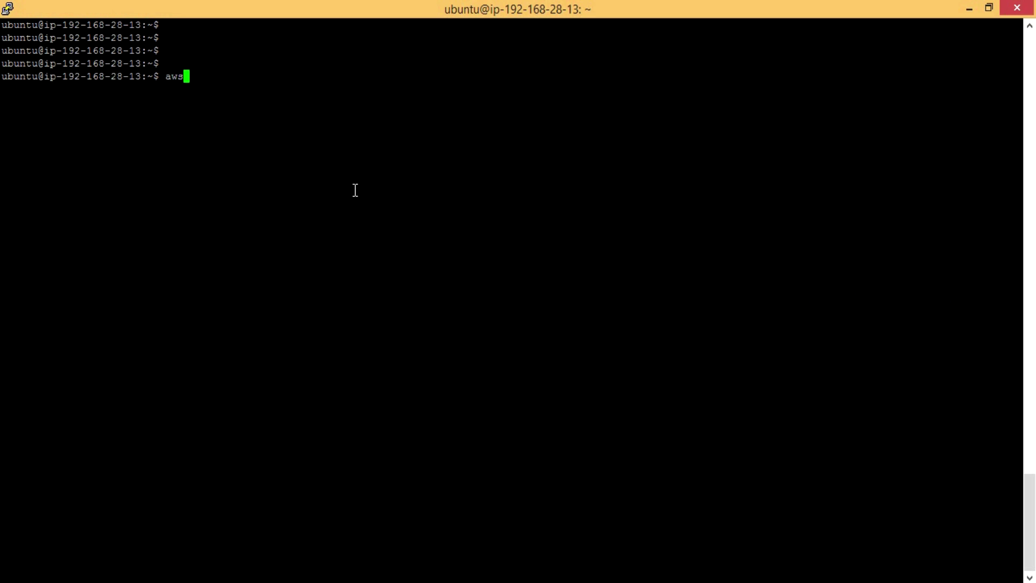
{"action": "type", "text": "iam list-users"}
{"action": "key", "text": "Return"}
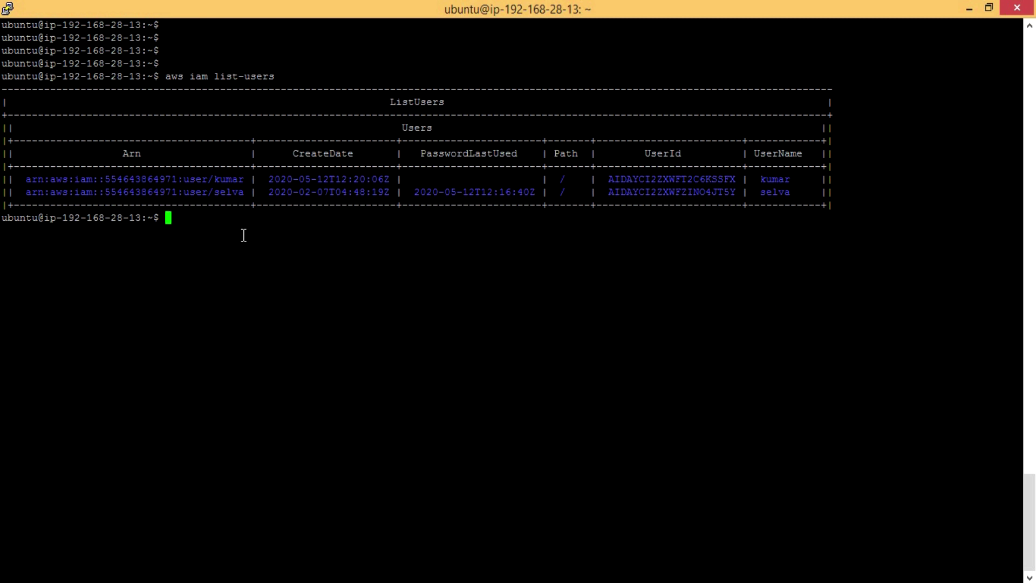
{"action": "type", "text": "aws sts get-caller-identity"}
{"action": "key", "text": "Return"}
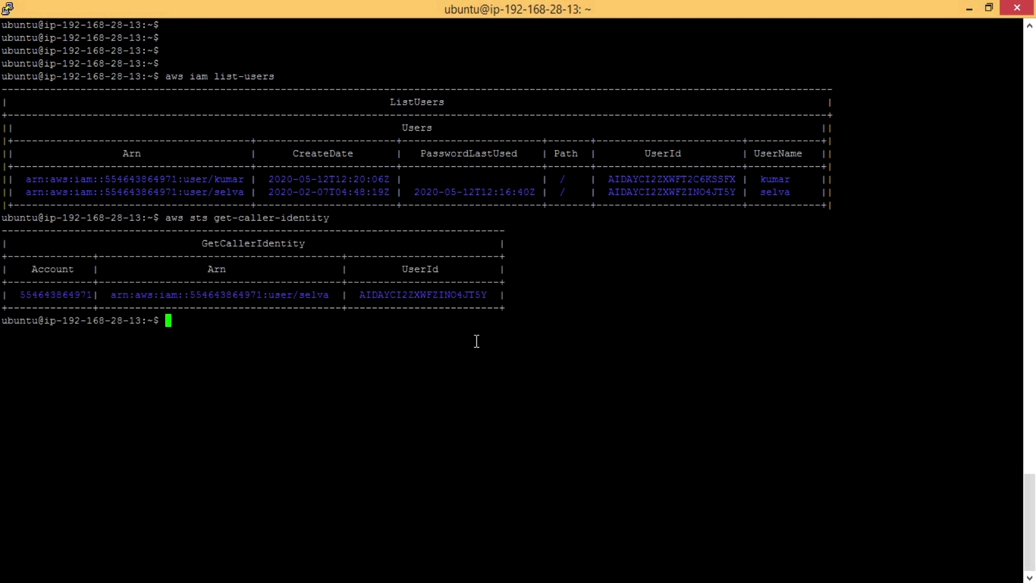
Step: Run kubectl and aws-iam-authenticator to check whether both commands are available
{"action": "type", "text": "kubectl"}
{"action": "key", "text": "Return"}
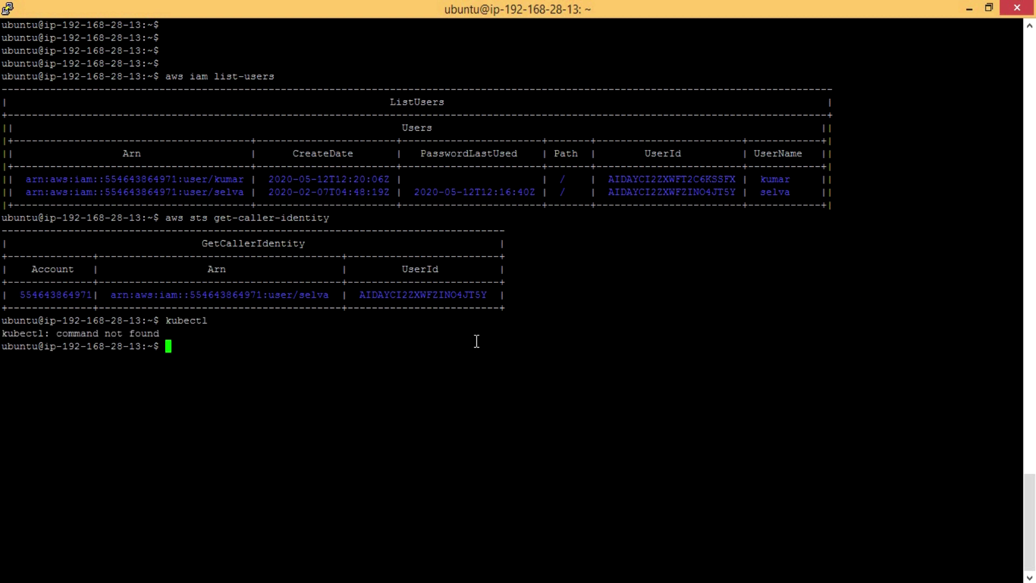
{"action": "type", "text": "aws-iam-authenticato"}
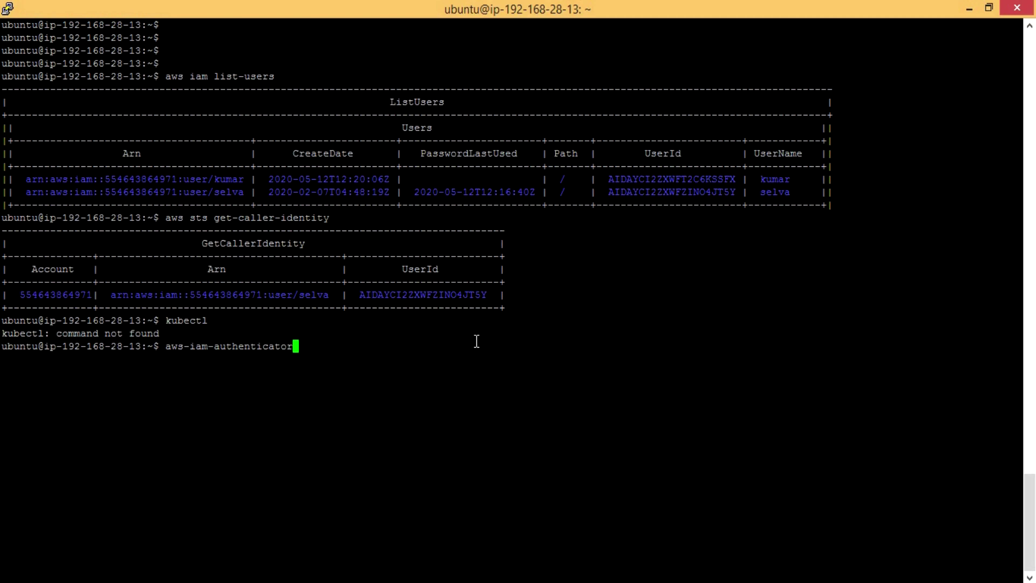
{"action": "type", "text": "r"}
{"action": "key", "text": "Return"}
Step: Switch to the browser and search Google for install iam authenticator in a new tab
{"action": "key", "text": "alt+Tab"}
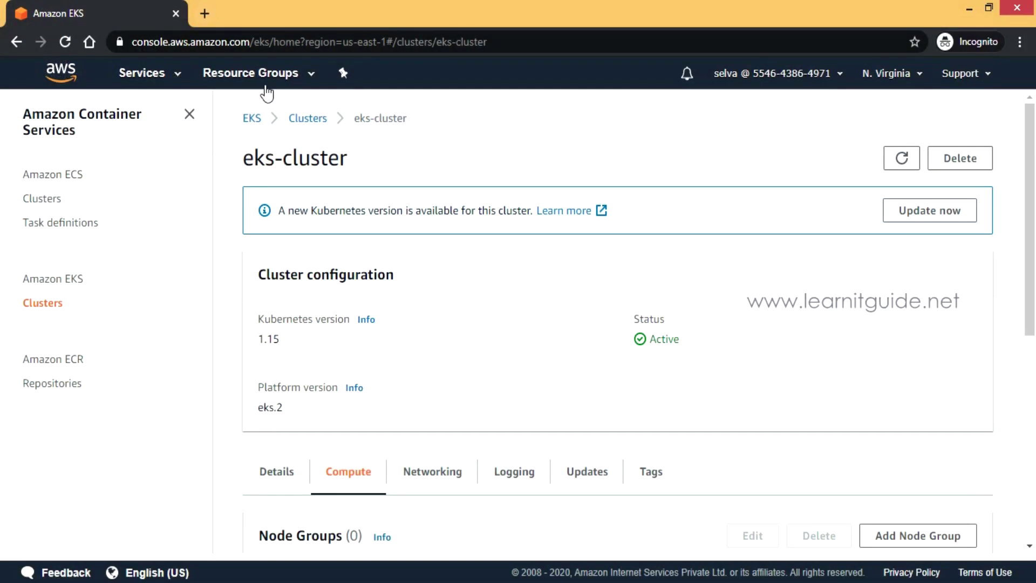
{"action": "left_click", "coordinate": [206, 22]}
{"action": "type", "text": "google.com"}
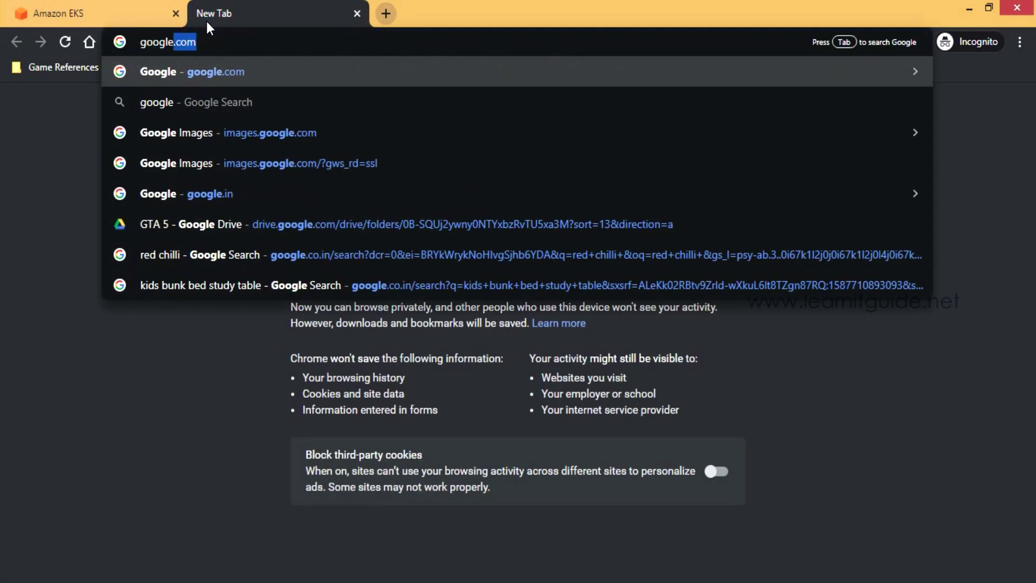
{"action": "key", "text": "Return"}
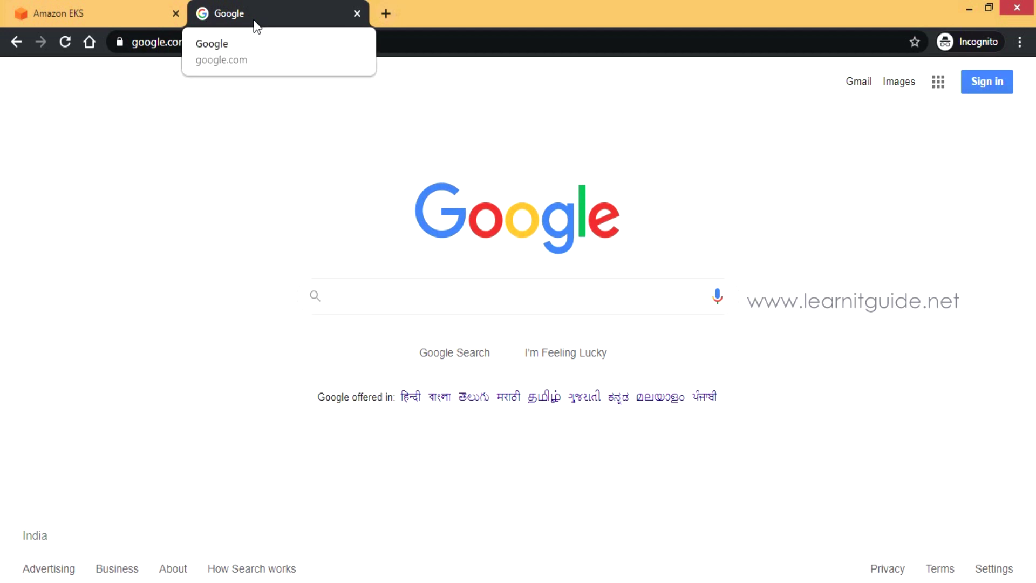
{"action": "type", "text": "install iam"}
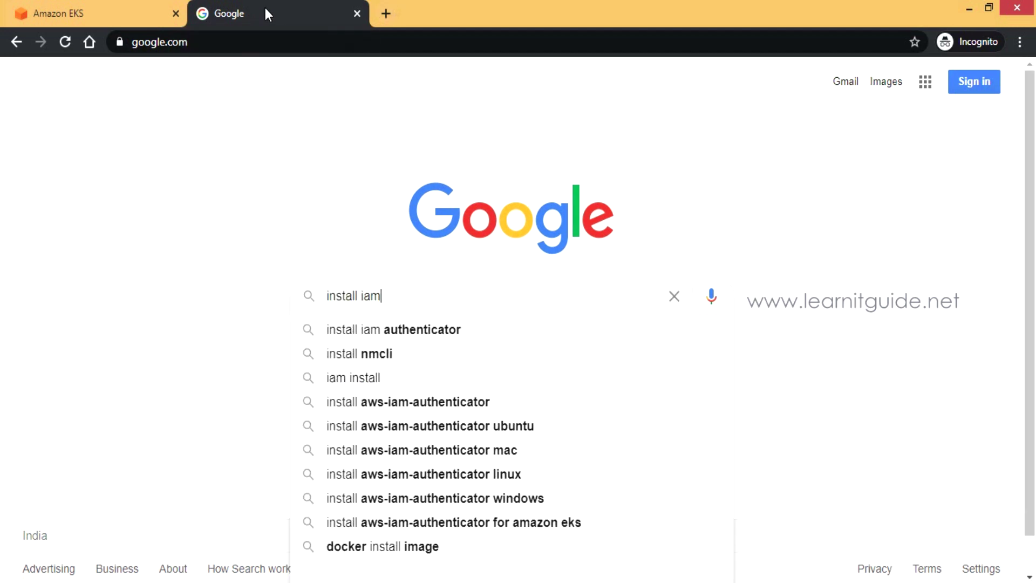
{"action": "key", "text": "Down"}
{"action": "key", "text": "Return"}
Step: Open the Amazon EKS guide on installing aws-iam-authenticator and show its Linux instructions
{"action": "left_click", "coordinate": [325, 232], "text": "ctrl"}
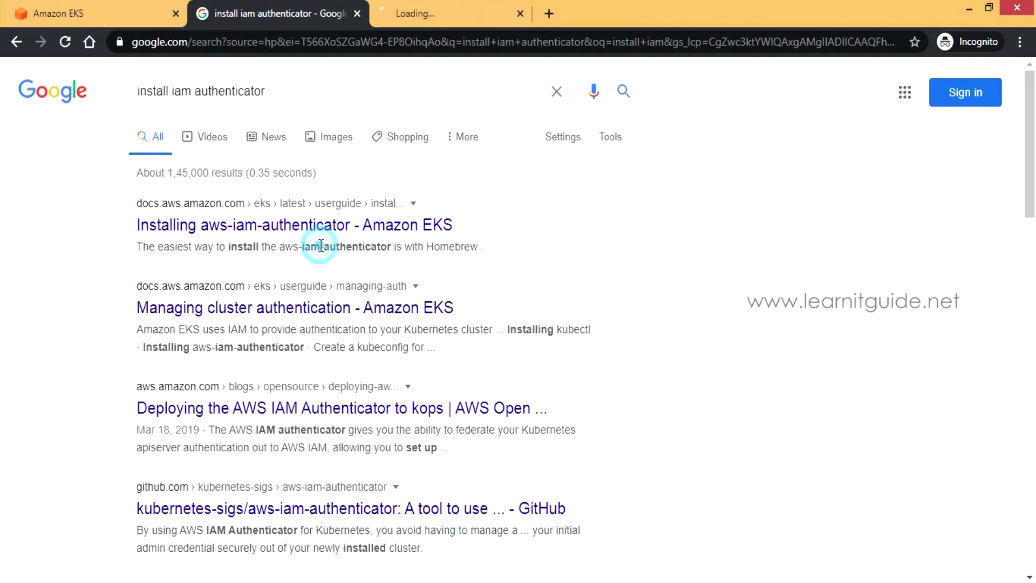
{"action": "left_click", "coordinate": [411, 20]}
{"action": "left_click_drag", "start_coordinate": [378, 181], "coordinate": [576, 190]}
{"action": "left_click_drag", "start_coordinate": [387, 259], "coordinate": [645, 279]}
{"action": "left_click", "coordinate": [393, 368]}
{"action": "scroll", "coordinate": [394, 368], "scroll_direction": "down", "scroll_amount": 5}
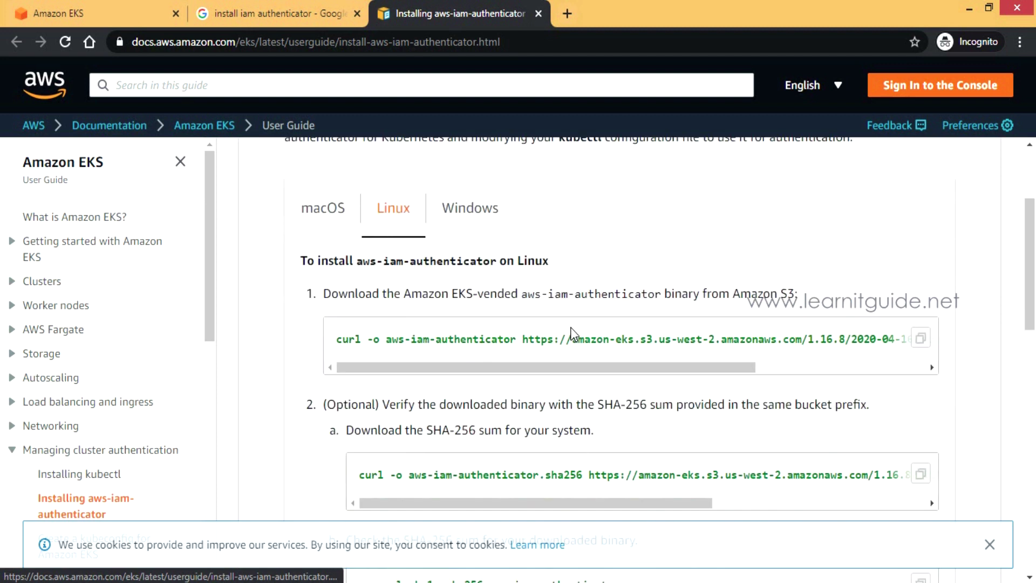
Step: Copy the guide's curl command and run it in the PuTTY terminal to download the aws-iam-authenticator 1.16.8 binary for linux/amd64
{"action": "left_click_drag", "start_coordinate": [335, 211], "coordinate": [559, 211]}
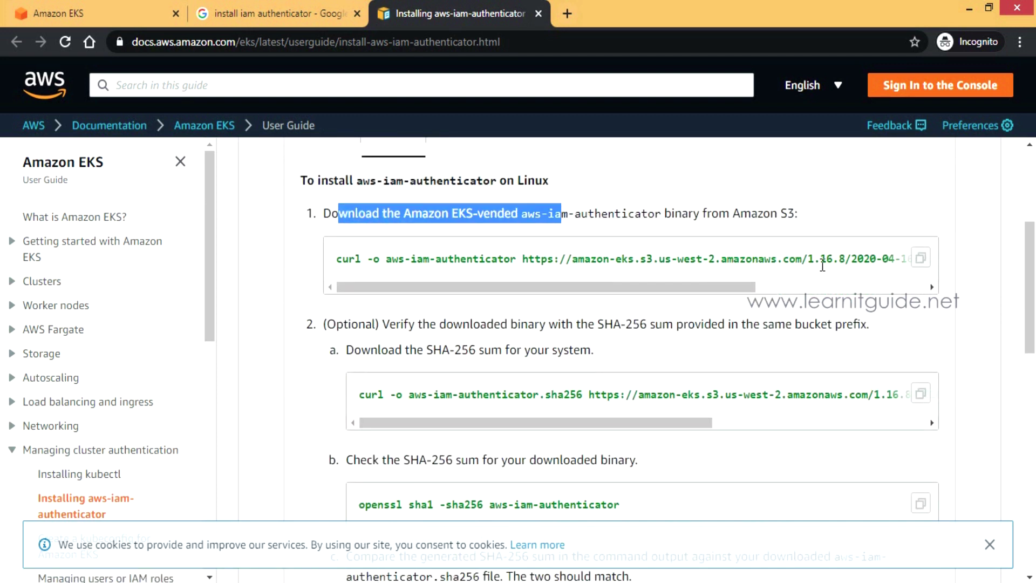
{"action": "left_click", "coordinate": [921, 258]}
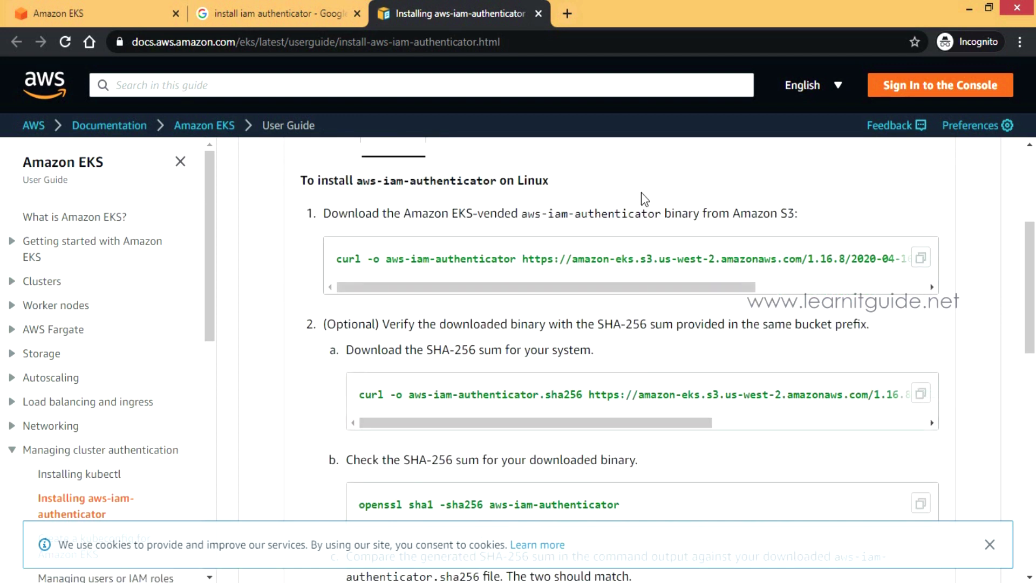
{"action": "key", "text": "alt+Tab"}
{"action": "right_click", "coordinate": [482, 158]}
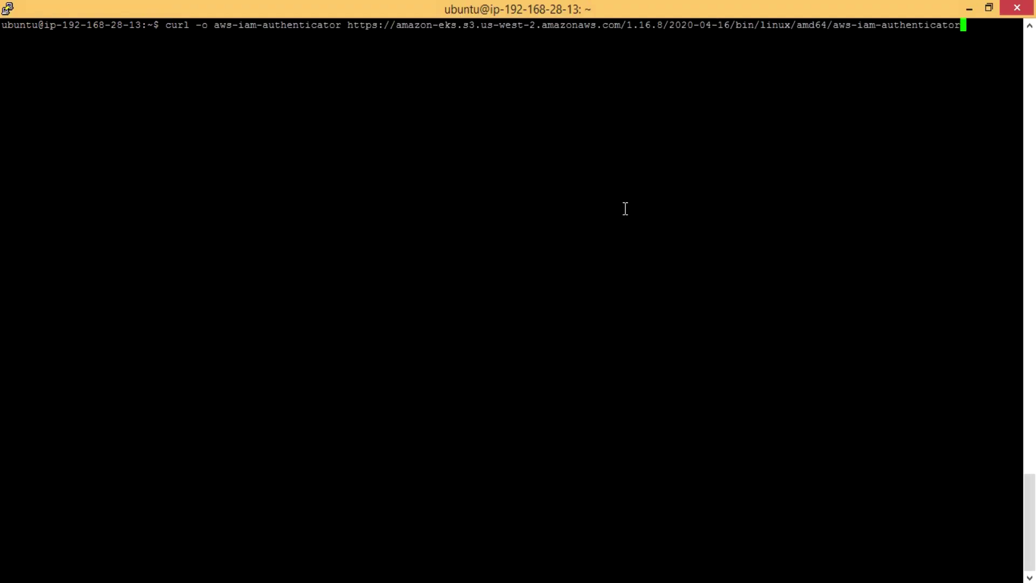
{"action": "key", "text": "Return"}
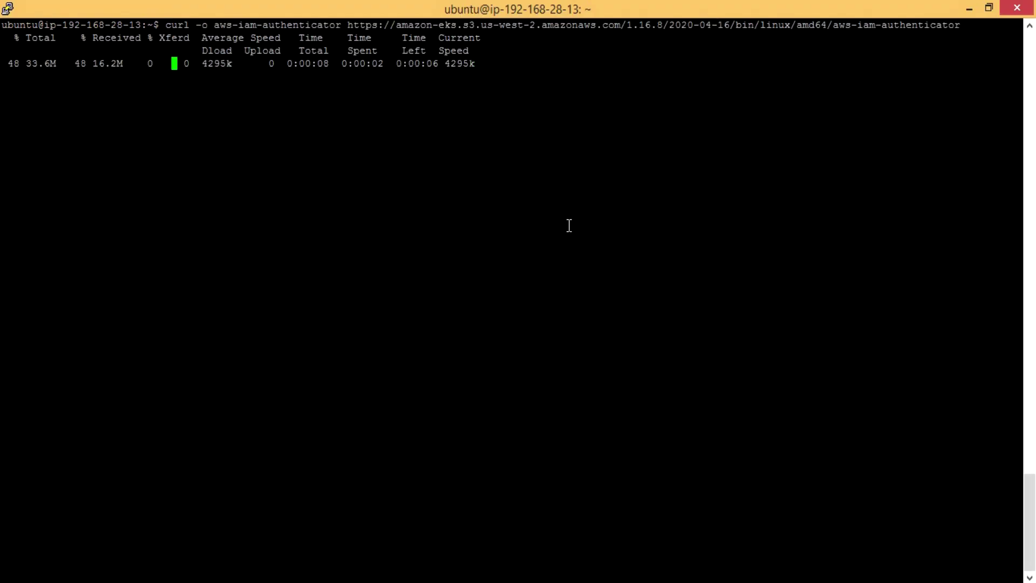
Step: Make the downloaded binary executable in the terminal with the guide's command chmod +x ./aws-iam-authenticator
{"action": "key", "text": "alt+Tab"}
{"action": "left_click_drag", "start_coordinate": [335, 324], "coordinate": [487, 324]}
{"action": "left_click", "coordinate": [302, 359]}
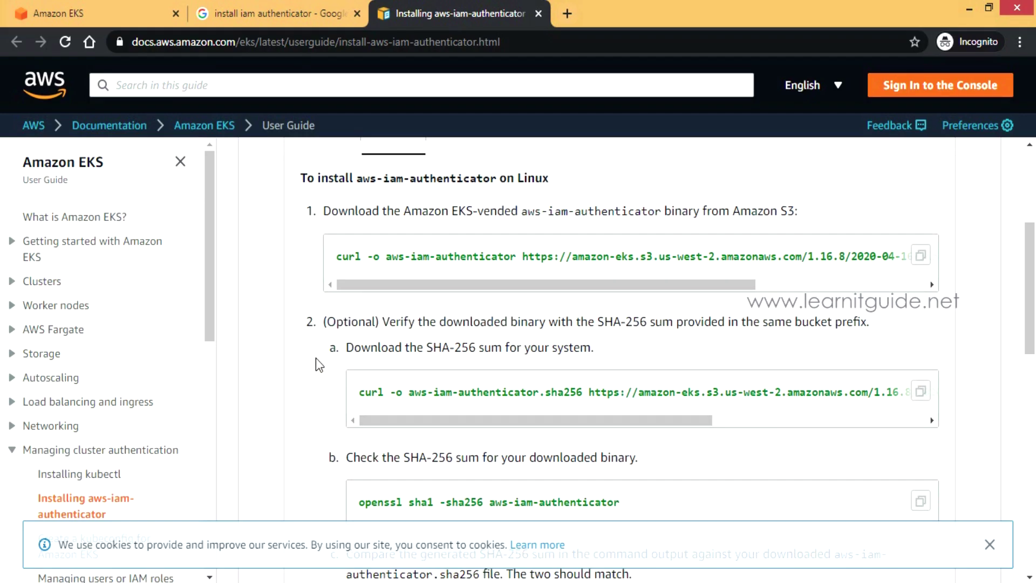
{"action": "scroll", "coordinate": [316, 358], "scroll_direction": "down", "scroll_amount": 5}
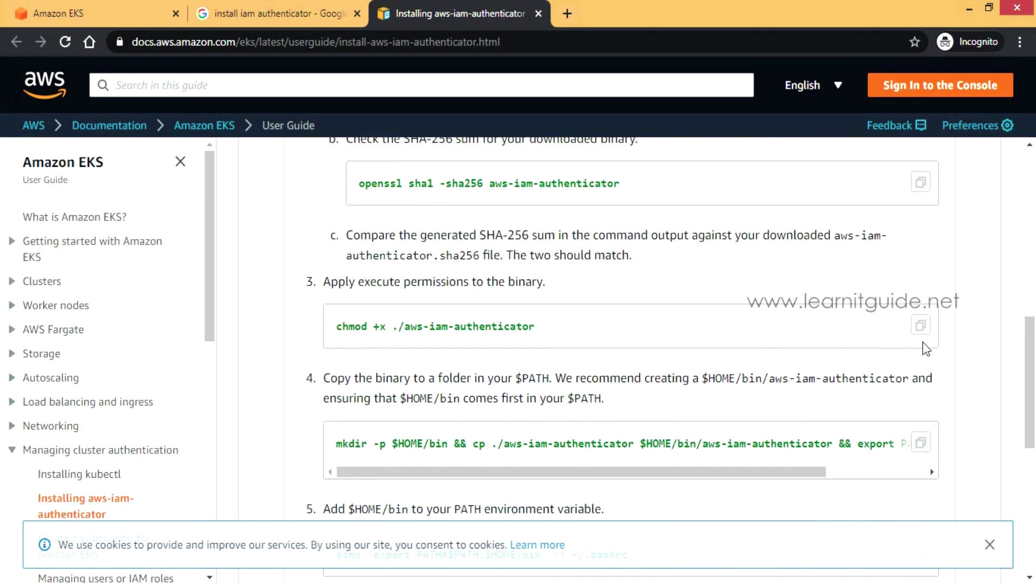
{"action": "left_click", "coordinate": [920, 325]}
{"action": "key", "text": "alt+Tab"}
{"action": "right_click", "coordinate": [473, 227]}
{"action": "key", "text": "Return"}
Step: Copy the aws-iam-authenticator binary to $HOME/bin and add that folder to PATH by running the guide's mkdir command in the terminal
{"action": "key", "text": "alt+Tab"}
{"action": "scroll", "coordinate": [689, 297], "scroll_direction": "down", "scroll_amount": 1}
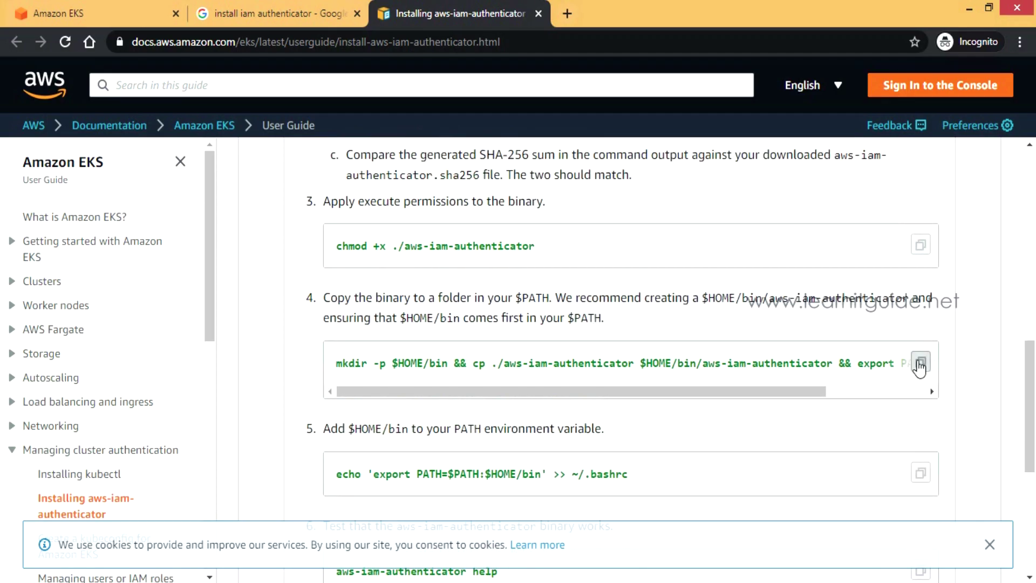
{"action": "left_click", "coordinate": [920, 363]}
{"action": "key", "text": "alt+Tab"}
{"action": "right_click", "coordinate": [451, 151]}
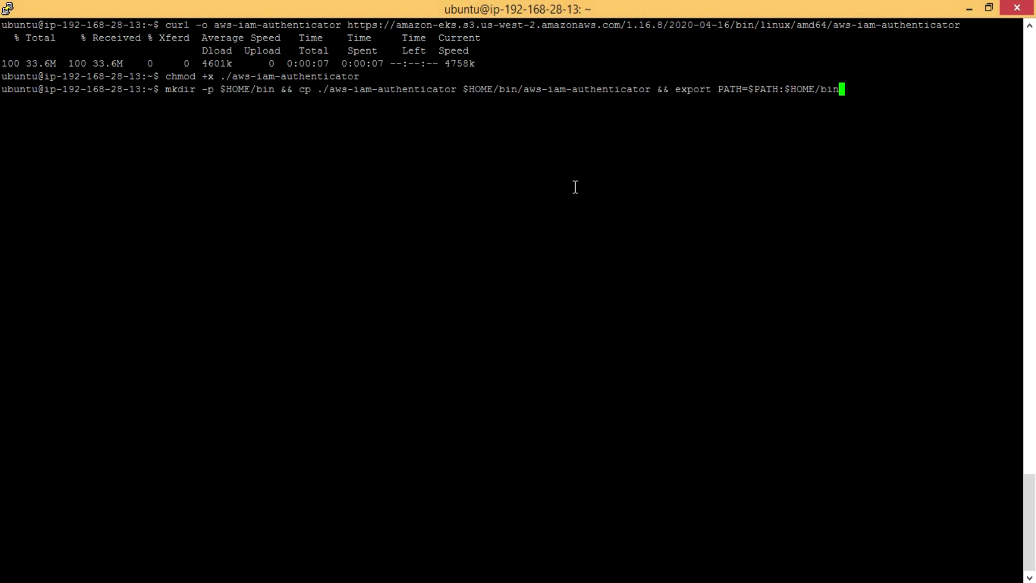
{"action": "key", "text": "Return"}
Step: Test the installed authenticator in the terminal by running aws-iam-authenticator help
{"action": "type", "text": "aws-iam-"}
{"action": "key", "text": "Tab"}
{"action": "type", "text": "help"}
{"action": "key", "text": "Return"}
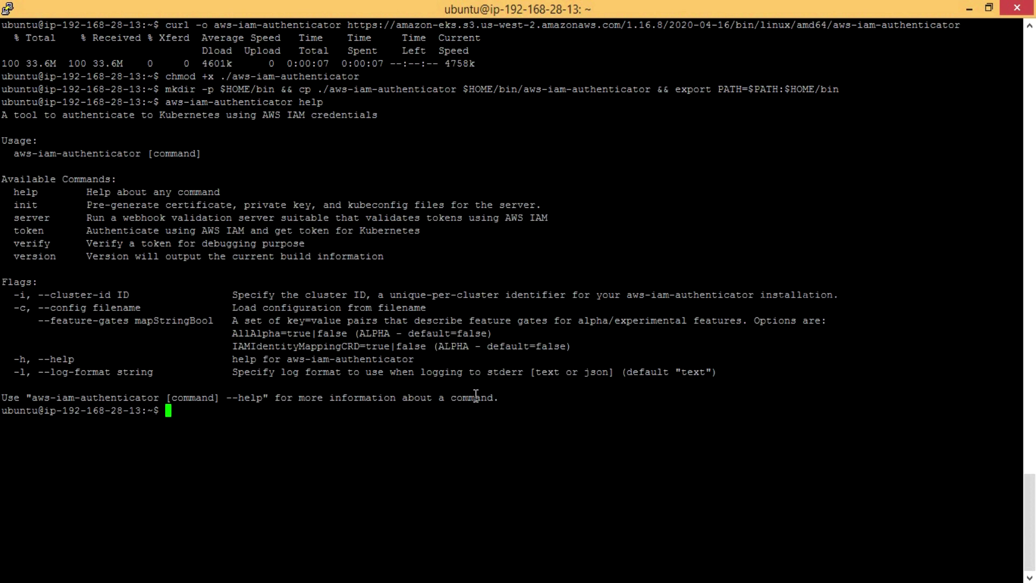
Step: Switch to the browser, search Google for install kubectl aws, and open the Amazon EKS Installing kubectl guide at its Linux download commands
{"action": "key", "text": "alt+Tab"}
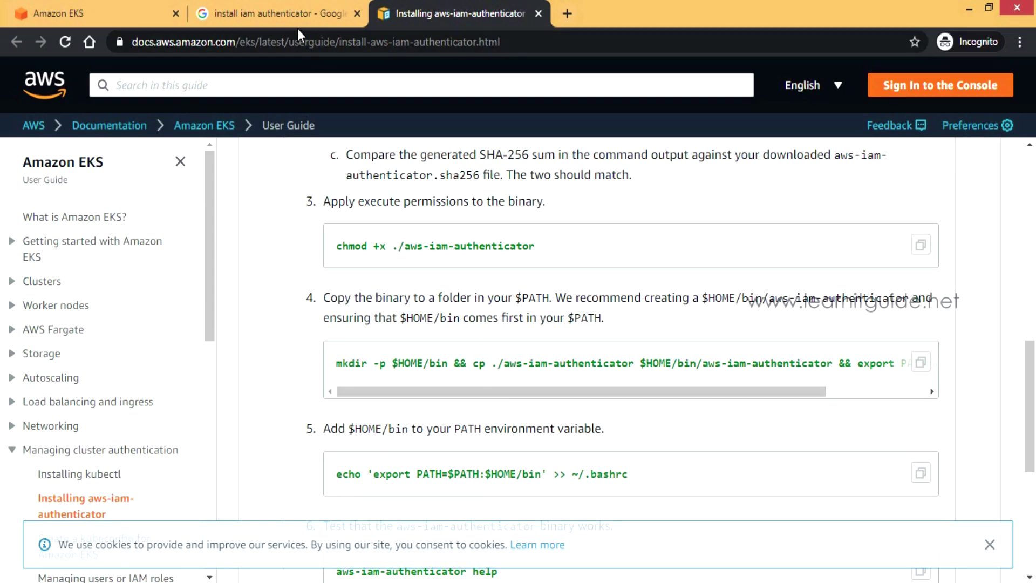
{"action": "left_click", "coordinate": [290, 11]}
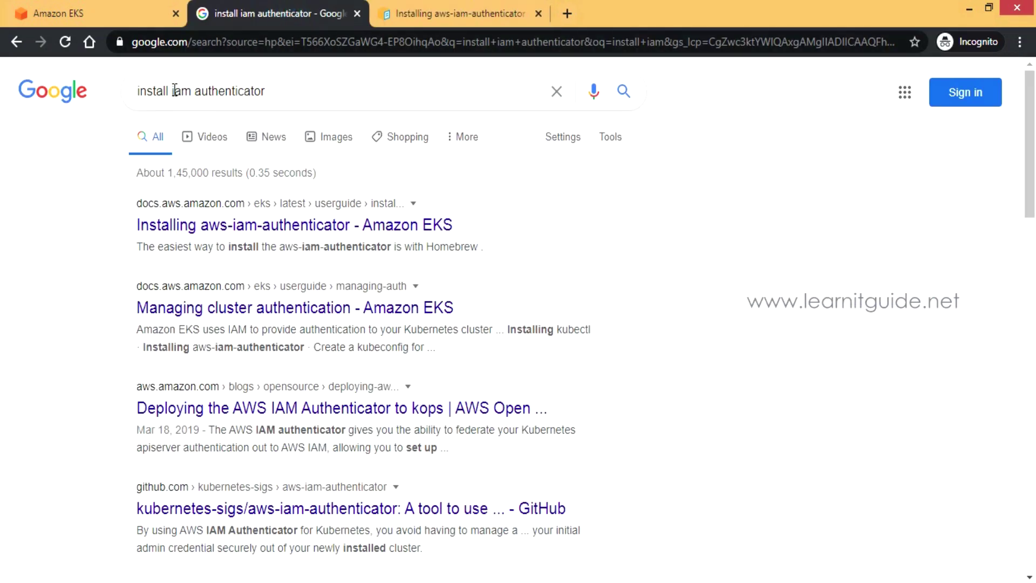
{"action": "left_click_drag", "start_coordinate": [175, 90], "coordinate": [375, 90]}
{"action": "type", "text": "kubectl aws"}
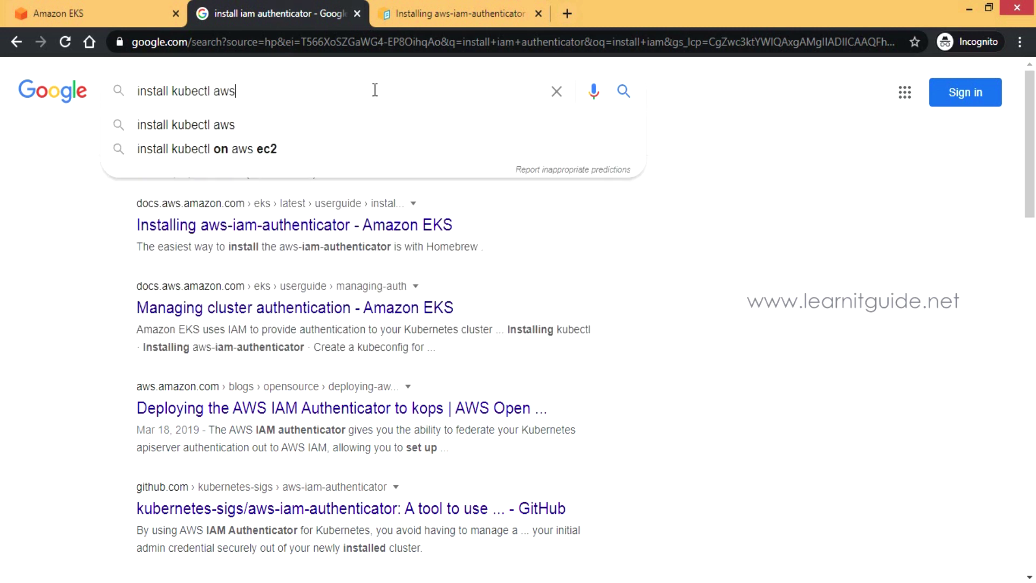
{"action": "key", "text": "Return"}
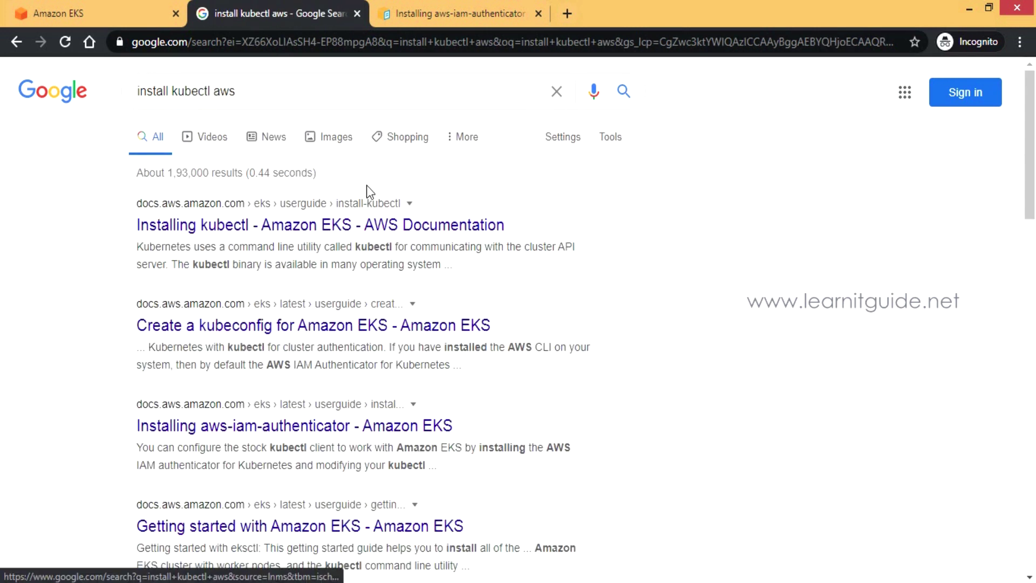
{"action": "left_click", "coordinate": [333, 225]}
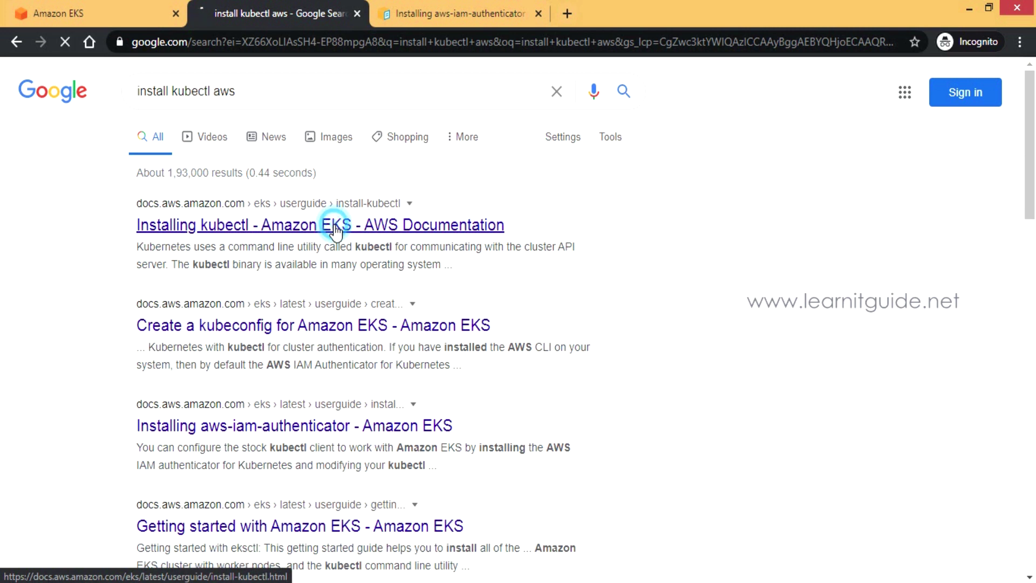
{"action": "scroll", "coordinate": [456, 233], "scroll_direction": "down", "scroll_amount": 5}
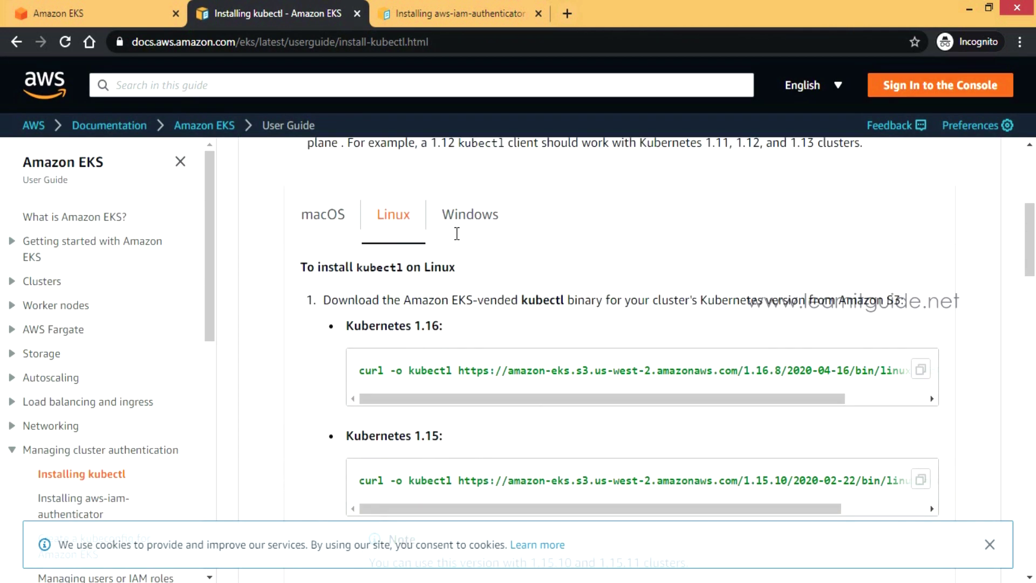
{"action": "scroll", "coordinate": [476, 275], "scroll_direction": "down", "scroll_amount": 1}
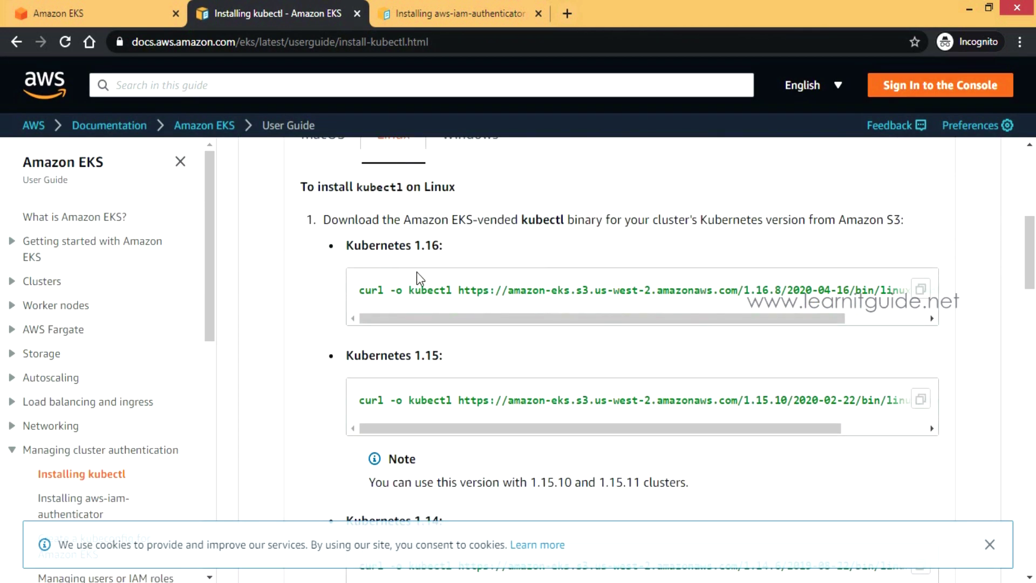
Step: Check the Kubernetes version of eks-cluster in the Amazon EKS console and return to the kubectl guide
{"action": "left_click", "coordinate": [119, 15]}
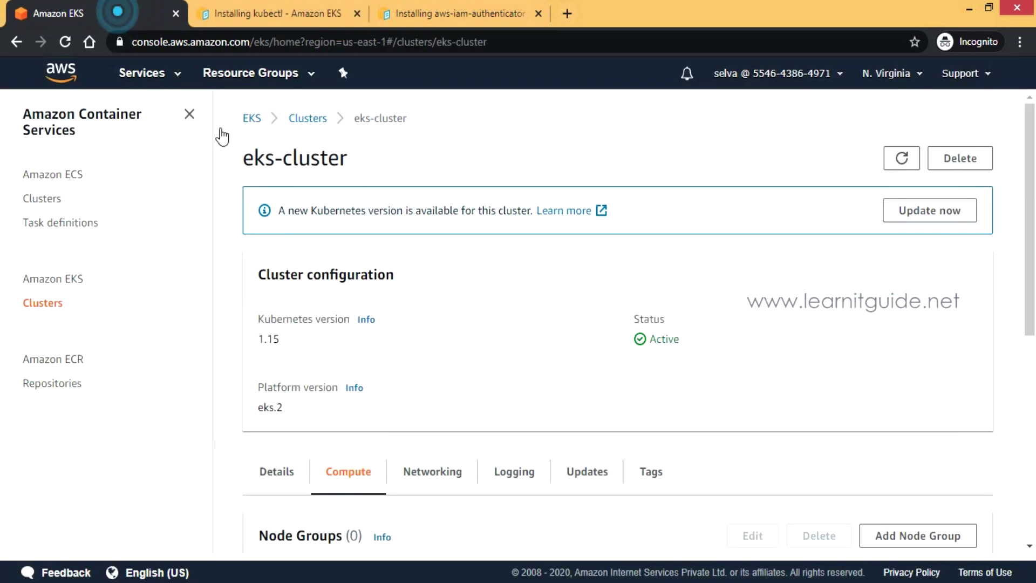
{"action": "left_click_drag", "start_coordinate": [289, 341], "coordinate": [248, 335]}
{"action": "left_click", "coordinate": [254, 22]}
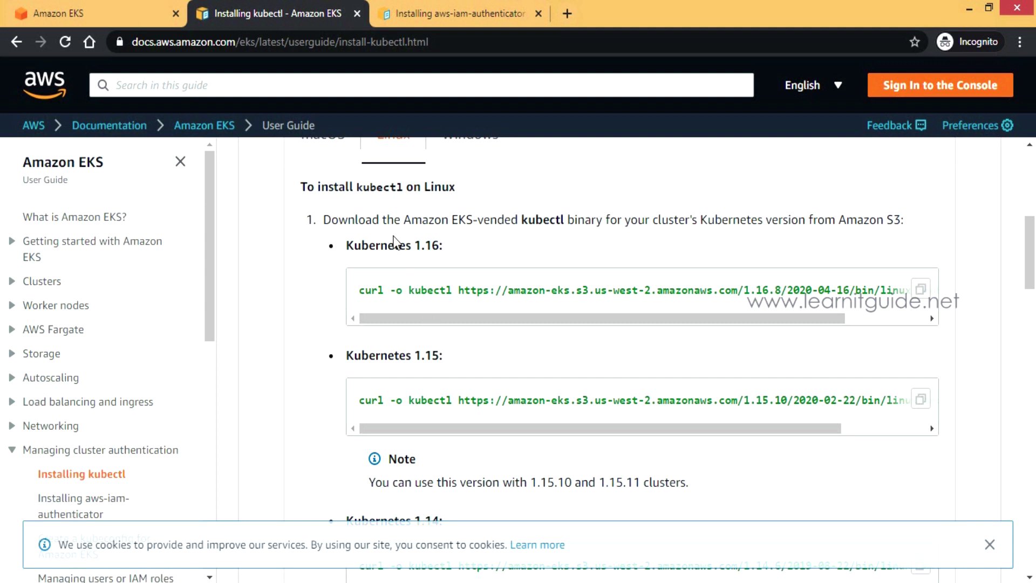
Step: Copy the guide's Kubernetes 1.16 curl command and run it in the terminal to download the kubectl 1.16.8 binary for linux/amd64
{"action": "left_click", "coordinate": [921, 289]}
{"action": "key", "text": "alt+Tab"}
{"action": "right_click", "coordinate": [746, 243]}
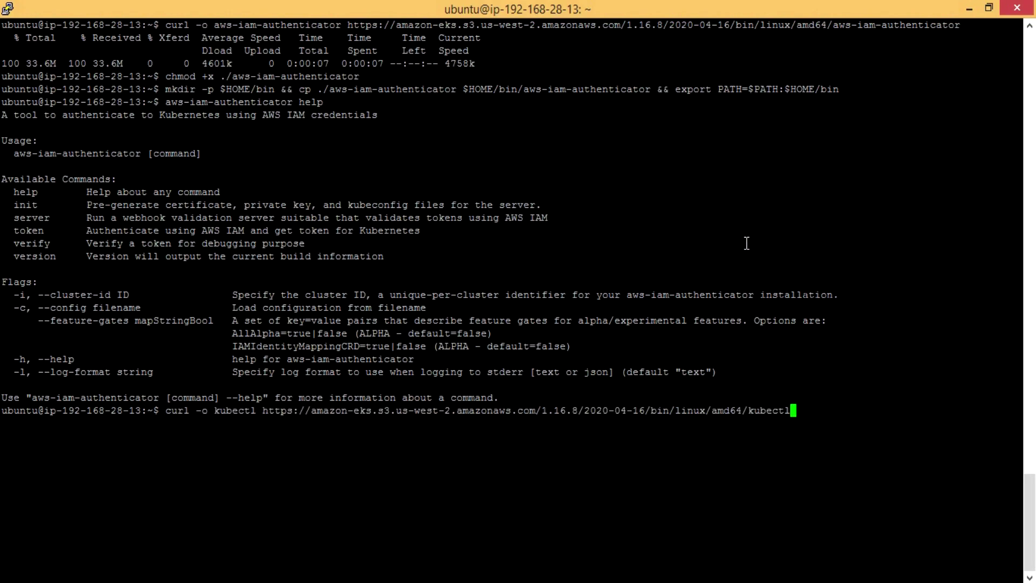
{"action": "key", "text": "Return"}
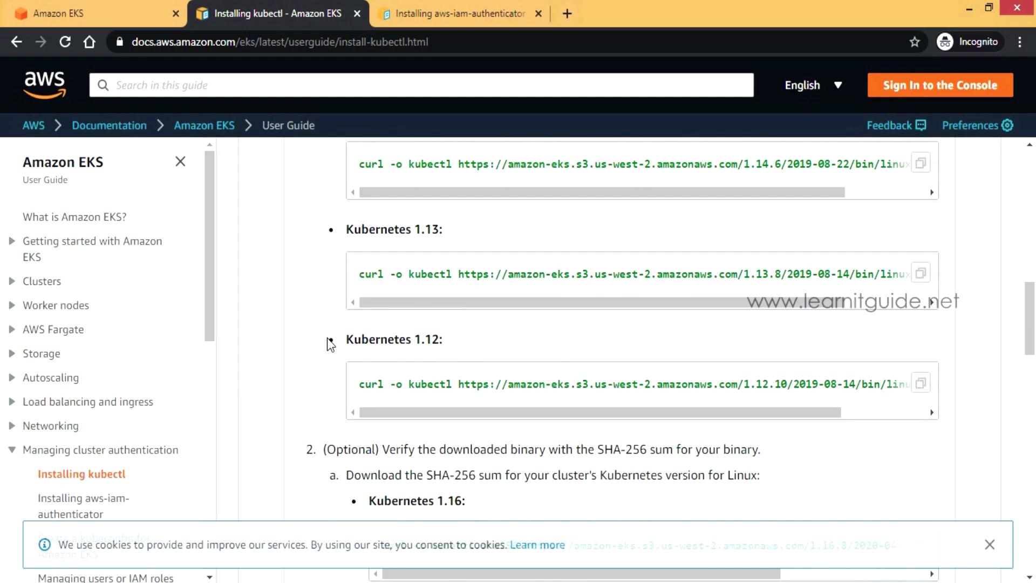
Step: Make the downloaded kubectl binary executable in the terminal with the guide's command chmod +x ./kubectl
{"action": "scroll", "coordinate": [331, 344], "scroll_direction": "down", "scroll_amount": 3}
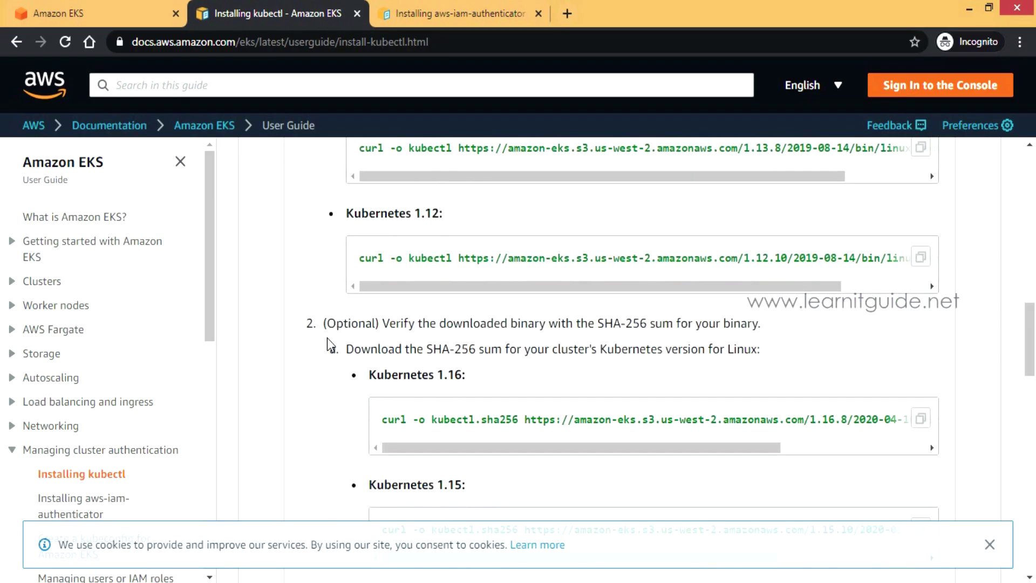
{"action": "scroll", "coordinate": [321, 349], "scroll_direction": "down", "scroll_amount": 10}
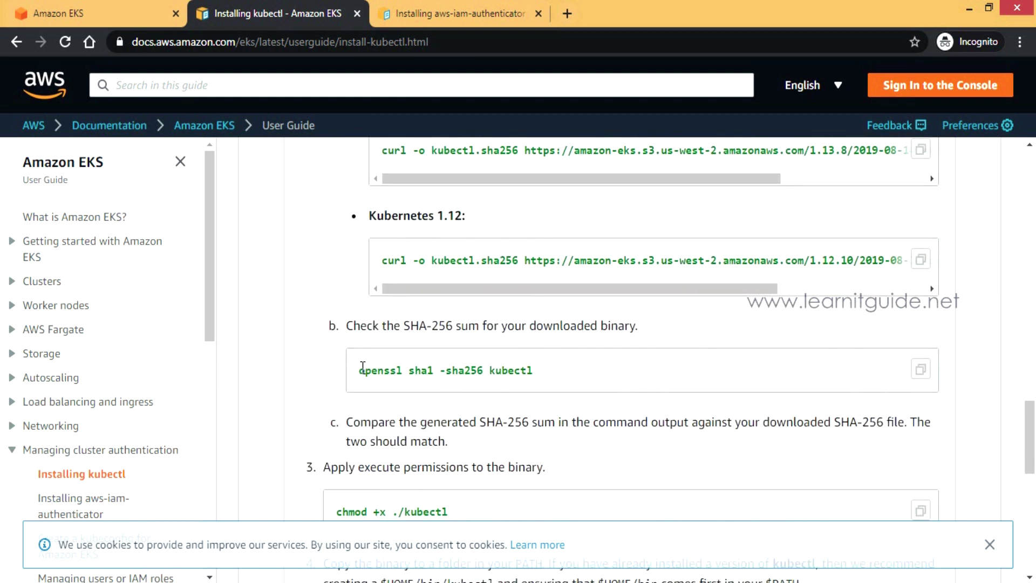
{"action": "scroll", "coordinate": [361, 370], "scroll_direction": "down", "scroll_amount": 4}
{"action": "left_click", "coordinate": [919, 273]}
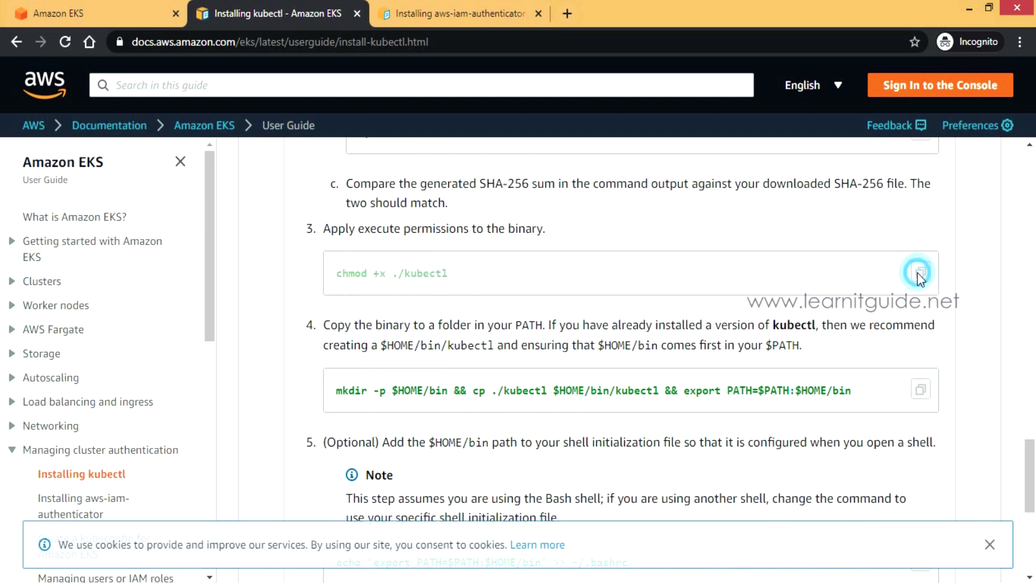
{"action": "key", "text": "alt+Tab"}
{"action": "right_click", "coordinate": [773, 251]}
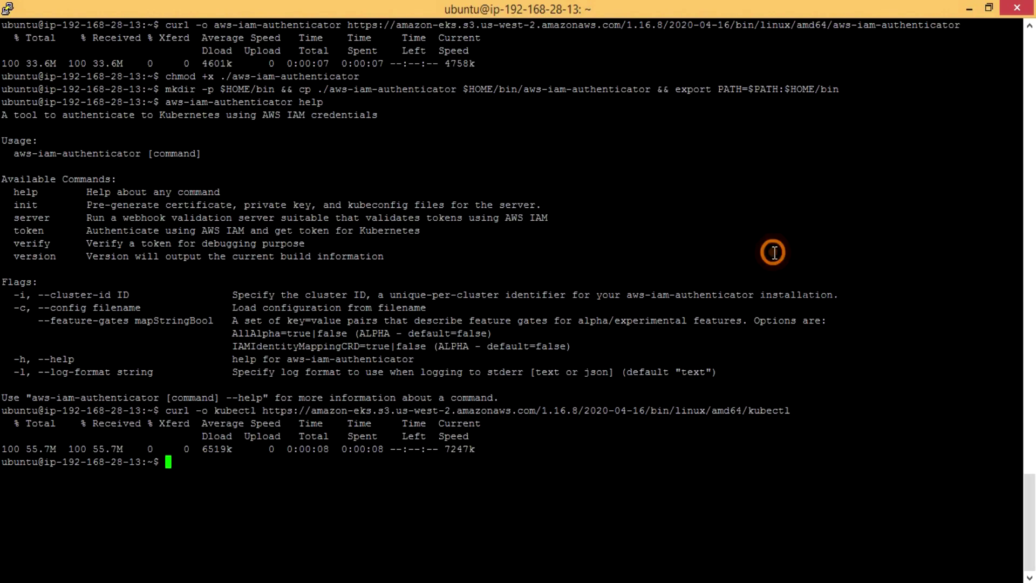
Step: Copy the kubectl binary to $HOME/bin and add that folder to PATH by running the guide's mkdir command in the terminal
{"action": "key", "text": "alt+Tab"}
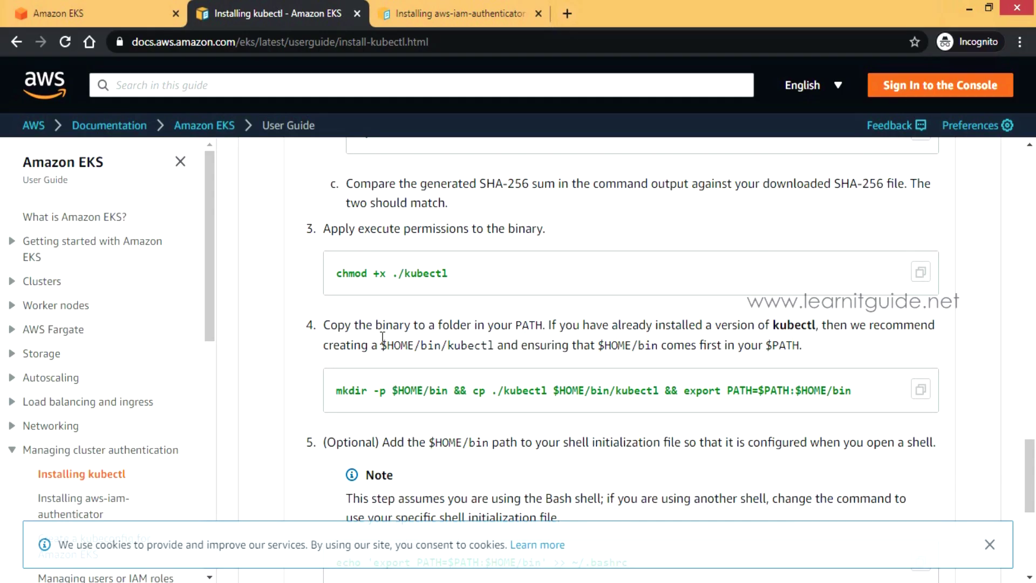
{"action": "left_click_drag", "start_coordinate": [413, 330], "coordinate": [564, 326]}
{"action": "left_click", "coordinate": [920, 389]}
{"action": "key", "text": "alt+Tab"}
{"action": "right_click", "coordinate": [850, 346]}
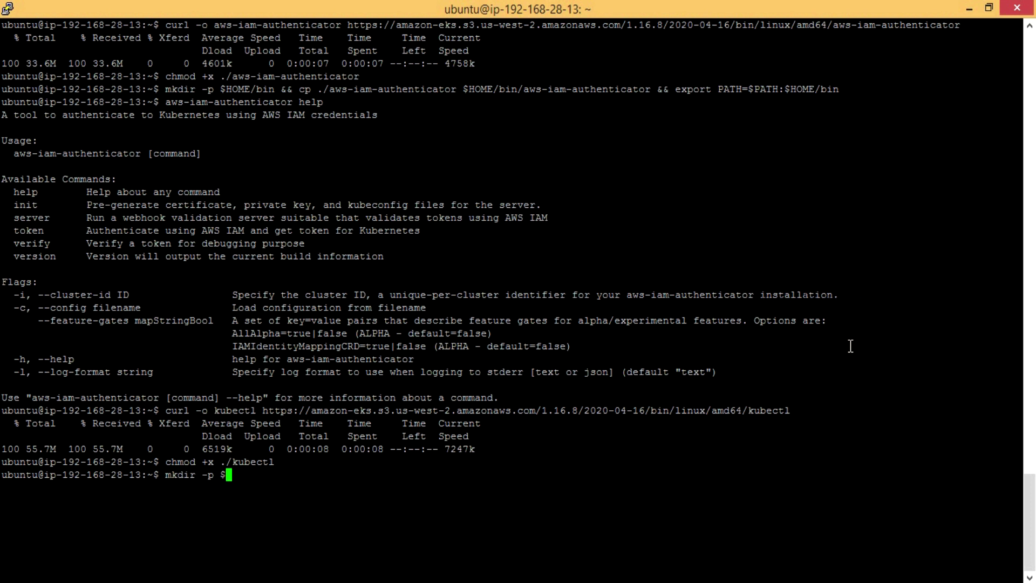
{"action": "key", "text": "Return"}
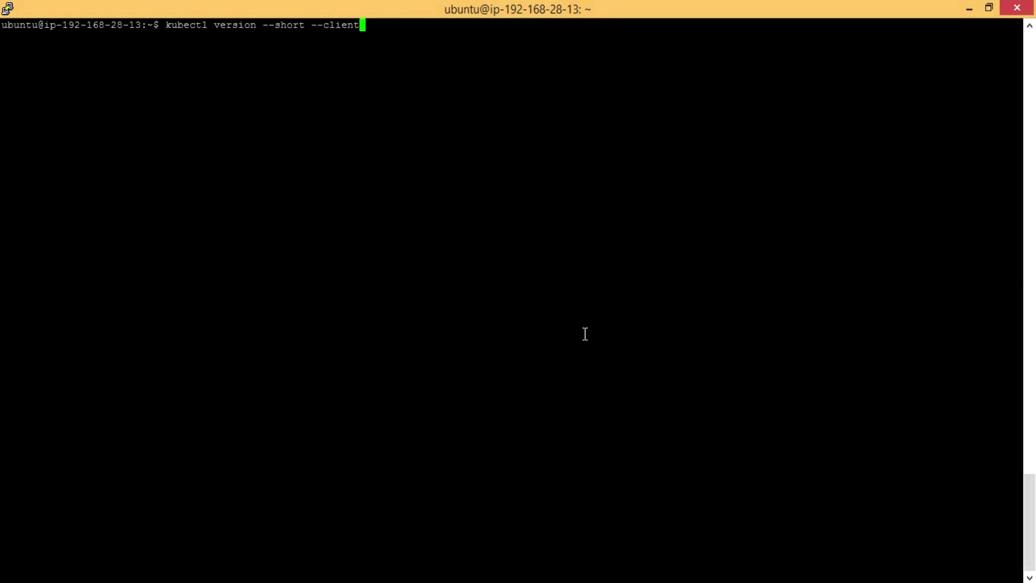
Step: Check the client version with kubectl version --short --client and test cluster access with kubectl get svc
{"action": "key", "text": "Return"}
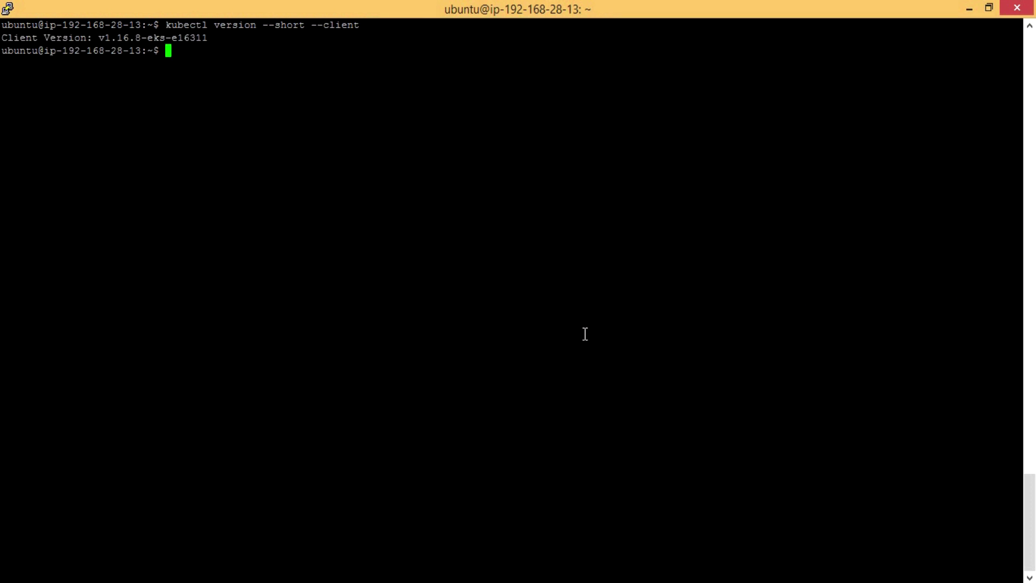
{"action": "type", "text": "kubectl get svc"}
{"action": "key", "text": "Return"}
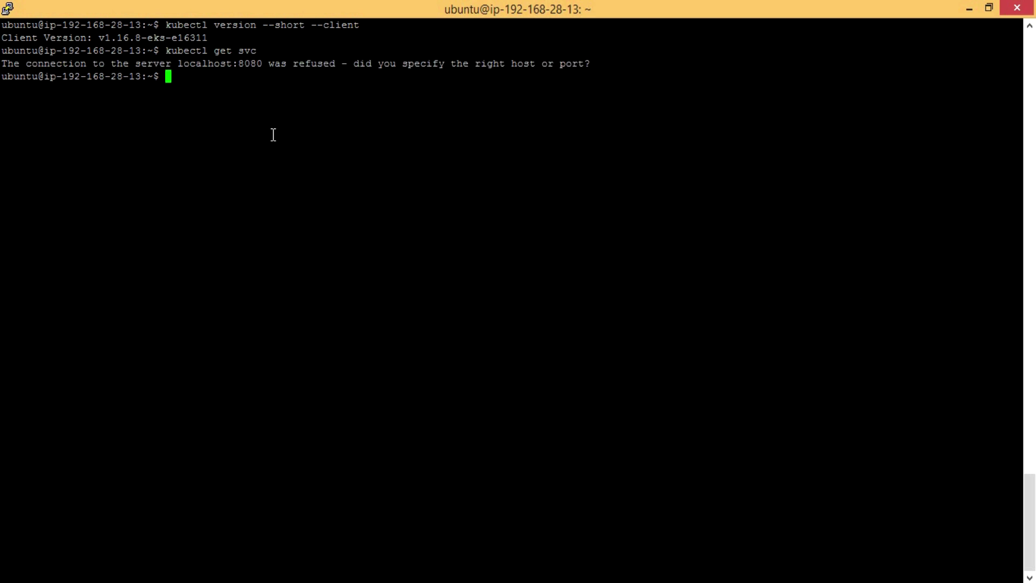
{"action": "left_click_drag", "start_coordinate": [180, 64], "coordinate": [262, 64]}
{"action": "left_click", "coordinate": [305, 132]}
Step: Create the kubeconfig by running aws eks --region us-east-1 update-kubeconfig --name eks-cluster, copying the region and cluster name from the EKS console
{"action": "type", "text": "aws eks --region"}
{"action": "key", "text": "alt+Tab"}
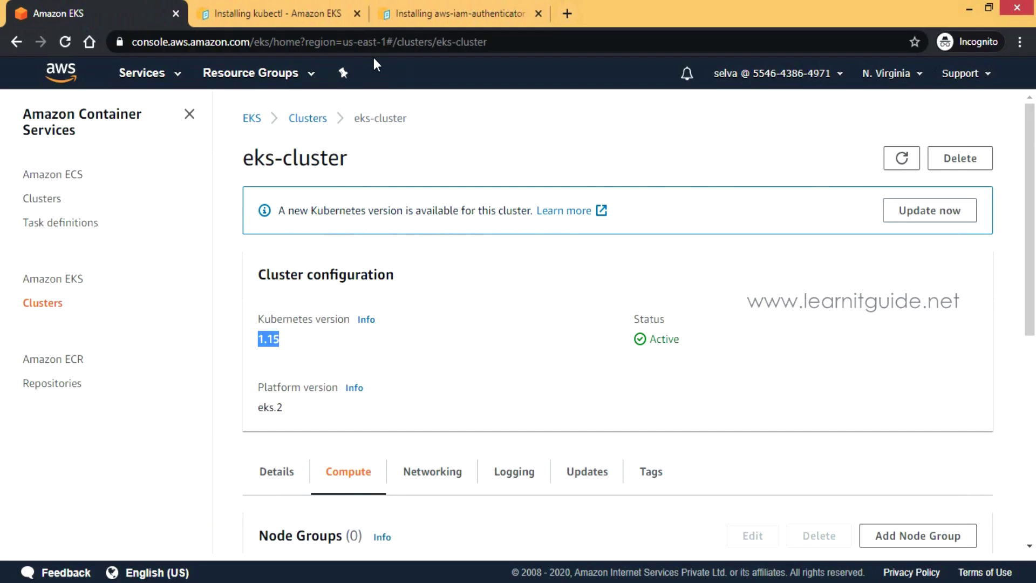
{"action": "left_click_drag", "start_coordinate": [344, 42], "coordinate": [388, 43]}
{"action": "key", "text": "ctrl+c"}
{"action": "key", "text": "alt+Tab"}
{"action": "right_click", "coordinate": [552, 261]}
{"action": "type", "text": "update-kubeconfig --name"}
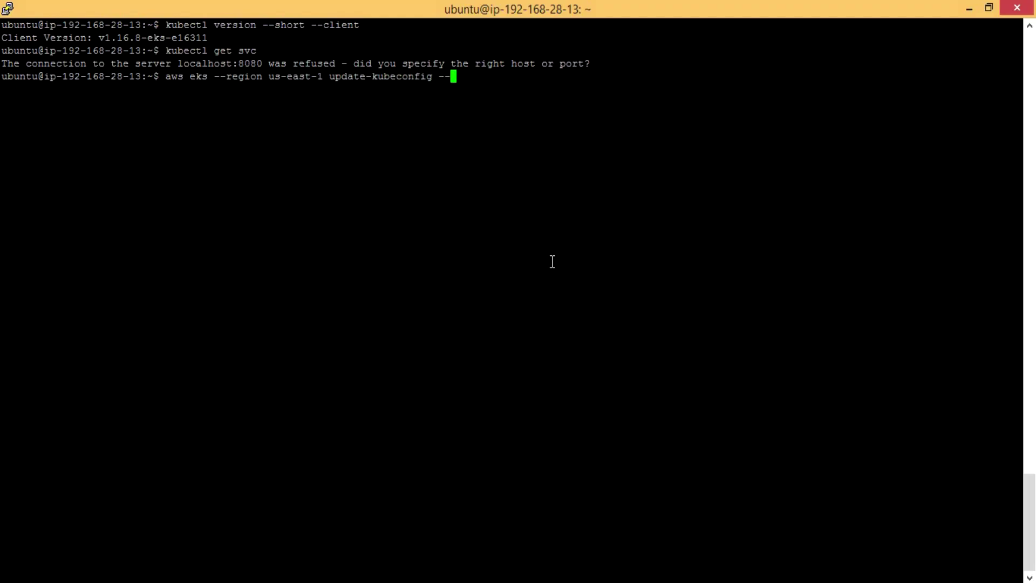
{"action": "key", "text": "alt+Tab"}
{"action": "left_click_drag", "start_coordinate": [348, 158], "coordinate": [243, 158]}
{"action": "key", "text": "alt+Tab"}
{"action": "right_click", "coordinate": [548, 146]}
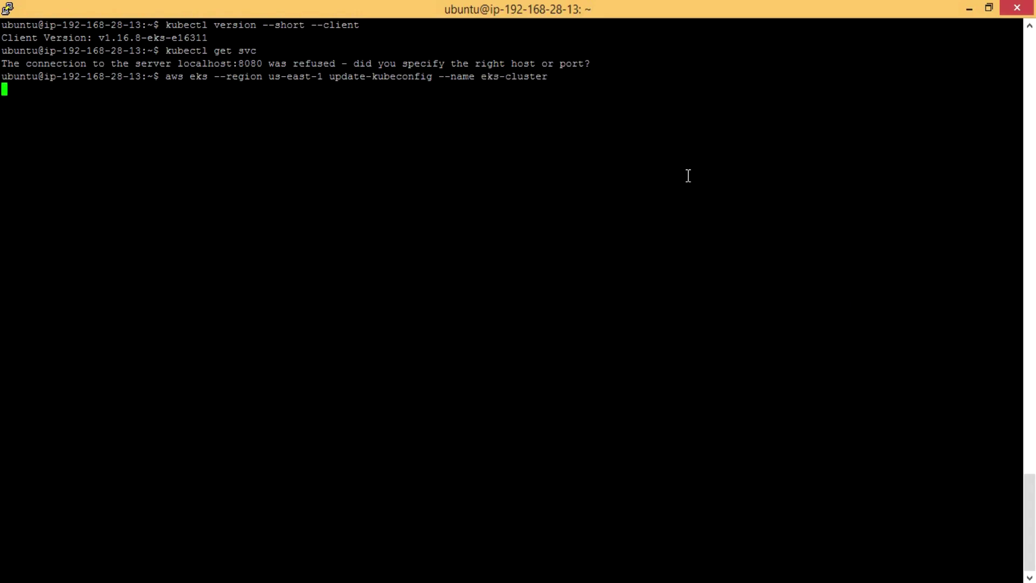
Step: Display the generated kubeconfig file in the terminal by running more /home/ubuntu/.kube/config
{"action": "left_click_drag", "start_coordinate": [112, 89], "coordinate": [441, 88]}
{"action": "left_click", "coordinate": [424, 139]}
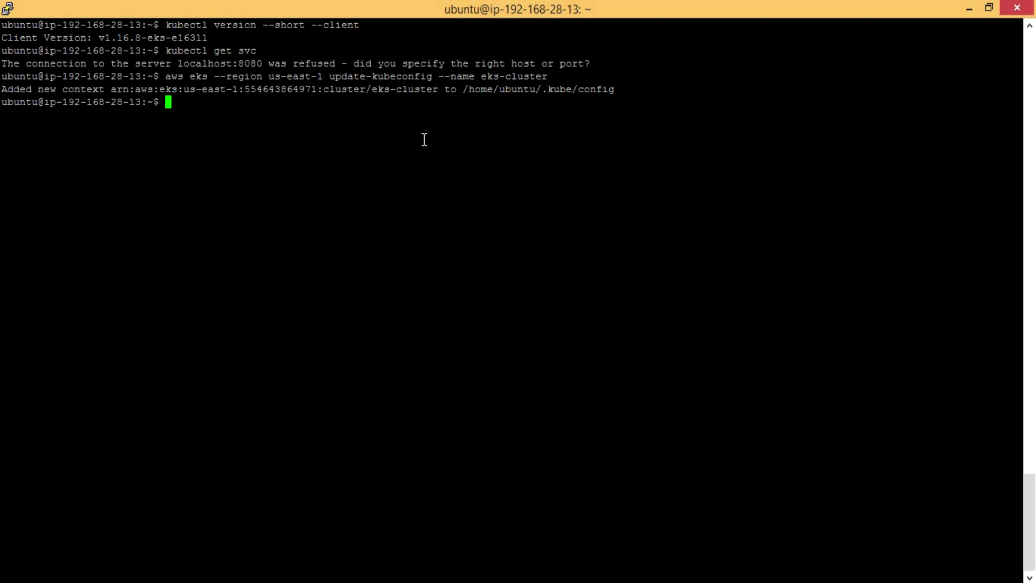
{"action": "double_click", "coordinate": [474, 88]}
{"action": "double_click", "coordinate": [475, 88]}
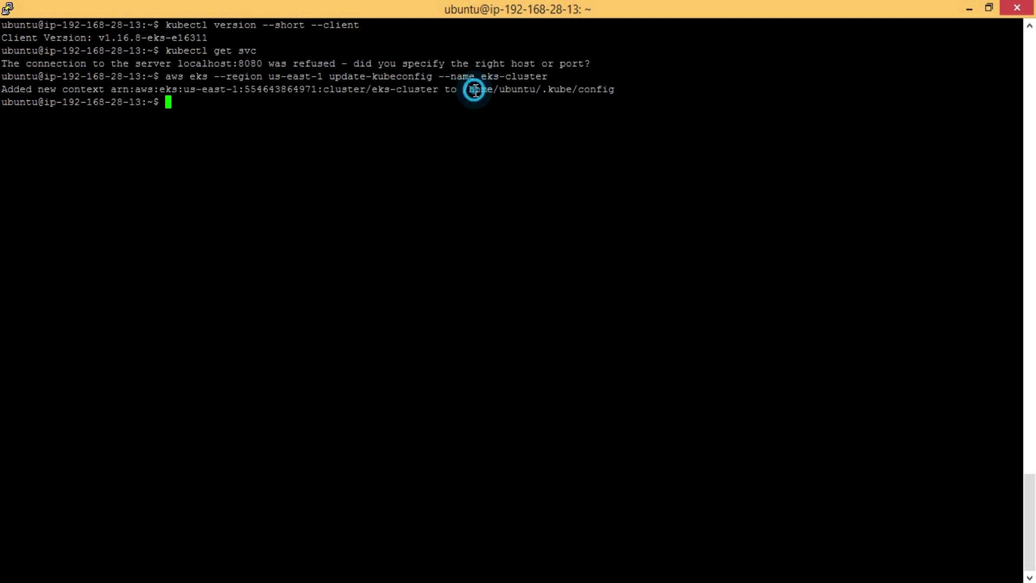
{"action": "type", "text": "ore"}
{"action": "right_click", "coordinate": [548, 126]}
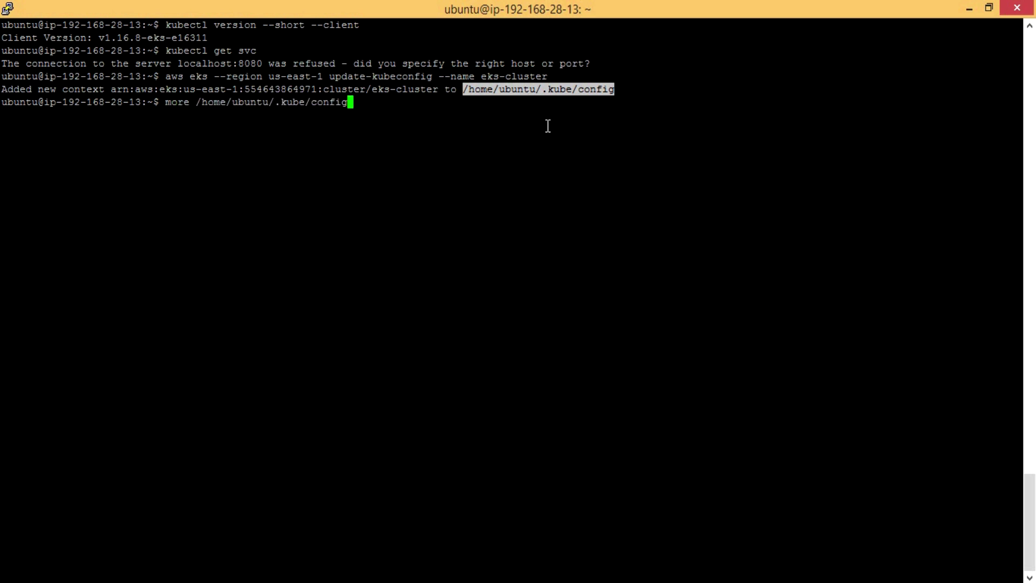
{"action": "key", "text": "Return"}
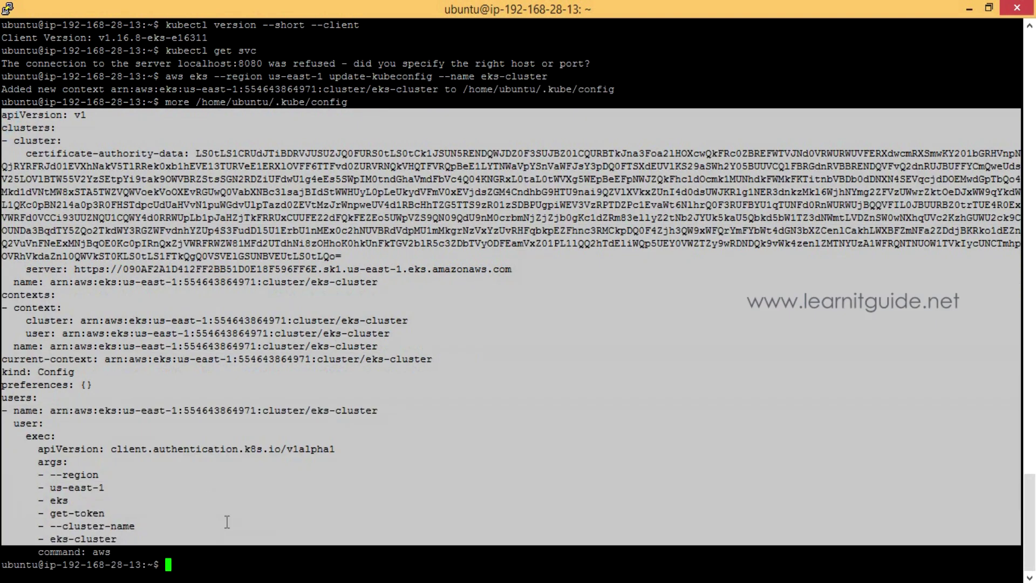
{"action": "left_click", "coordinate": [231, 423]}
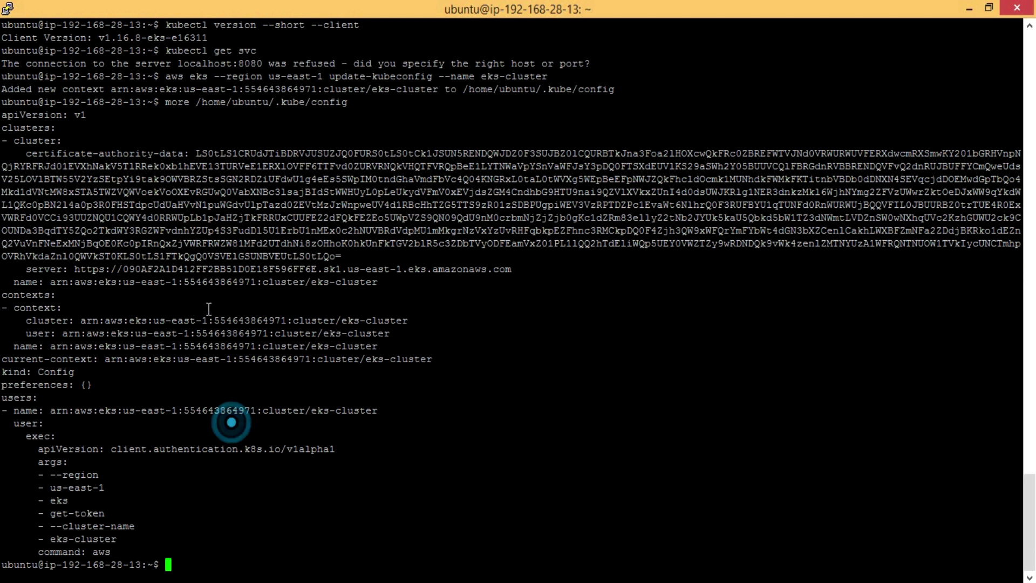
Step: Clear the terminal and point kubectl at the kubeconfig by running export KUBECONFIG=~/.kube/config
{"action": "key", "text": "ctrl+l"}
{"action": "type", "text": "export KUBECONFIG=~/"}
{"action": "right_click", "coordinate": [394, 88]}
{"action": "key", "text": "Left"}
{"action": "key", "text": "BackSpace"}
{"action": "key", "text": "BackSpace"}
{"action": "key", "text": "BackSpace"}
{"action": "key", "text": "BackSpace"}
{"action": "key", "text": "BackSpace"}
{"action": "key", "text": "BackSpace"}
{"action": "key", "text": "BackSpace"}
{"action": "key", "text": "BackSpace"}
{"action": "key", "text": "BackSpace"}
{"action": "key", "text": "BackSpace"}
{"action": "key", "text": "BackSpace"}
{"action": "key", "text": "BackSpace"}
{"action": "key", "text": "BackSpace"}
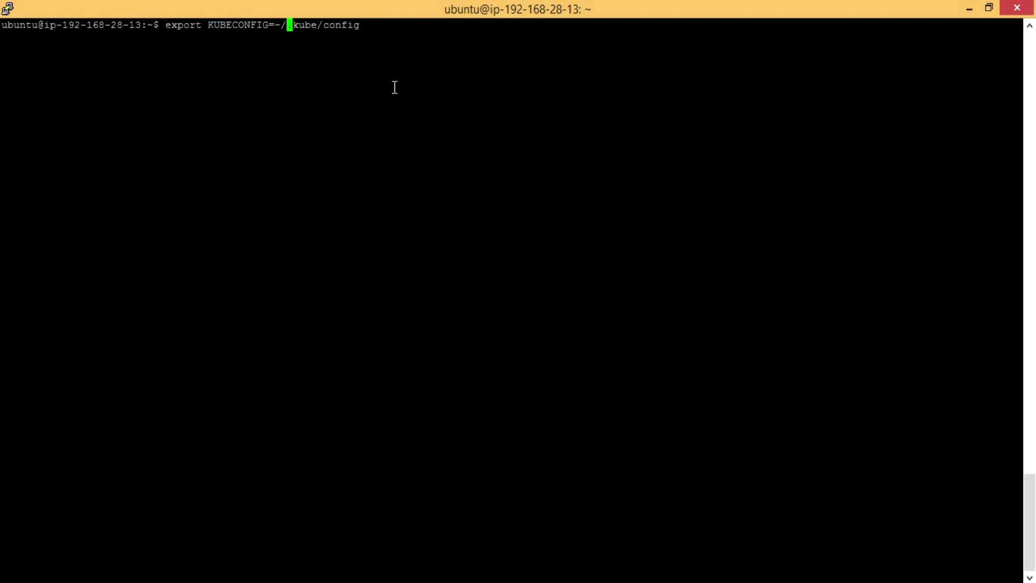
{"action": "key", "text": "Return"}
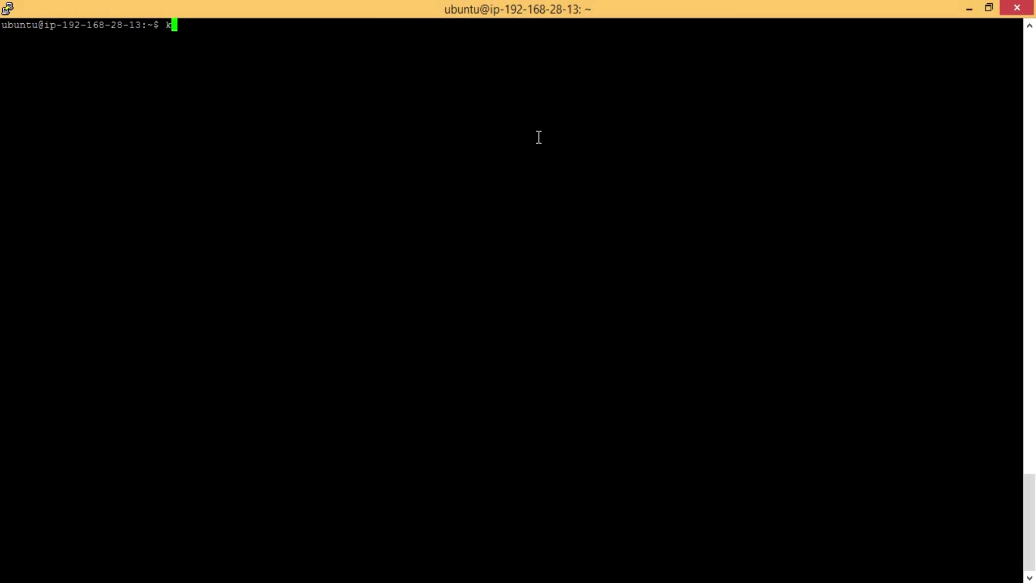
Step: Test cluster access by running kubectl get svc and list the worker nodes with kubectl get nodes
{"action": "type", "text": "ubectl get svc"}
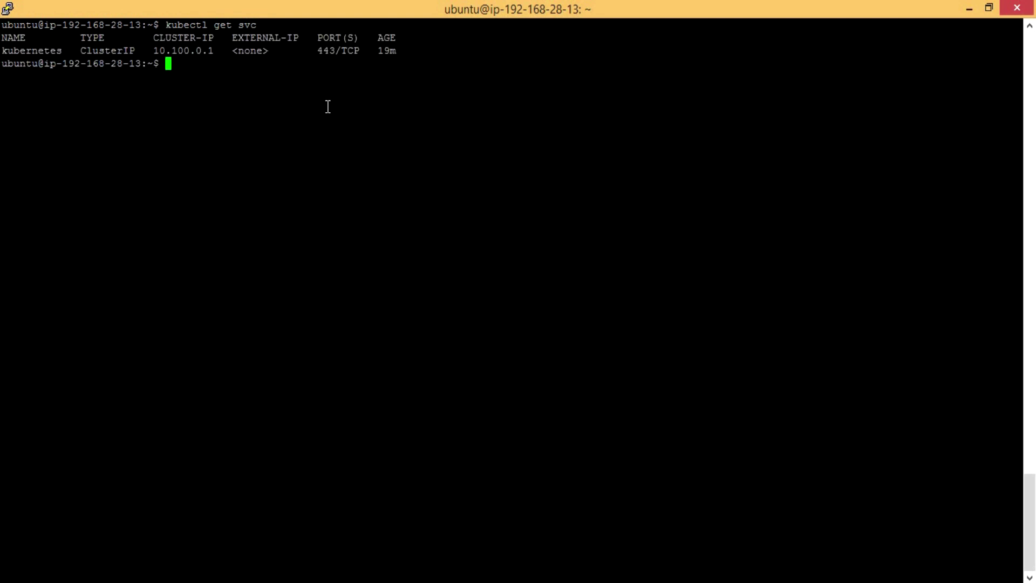
{"action": "type", "text": "kubectl get nodes\\"}
{"action": "key", "text": "Return"}
{"action": "key", "text": "ctrl+c"}
{"action": "key", "text": "Up"}
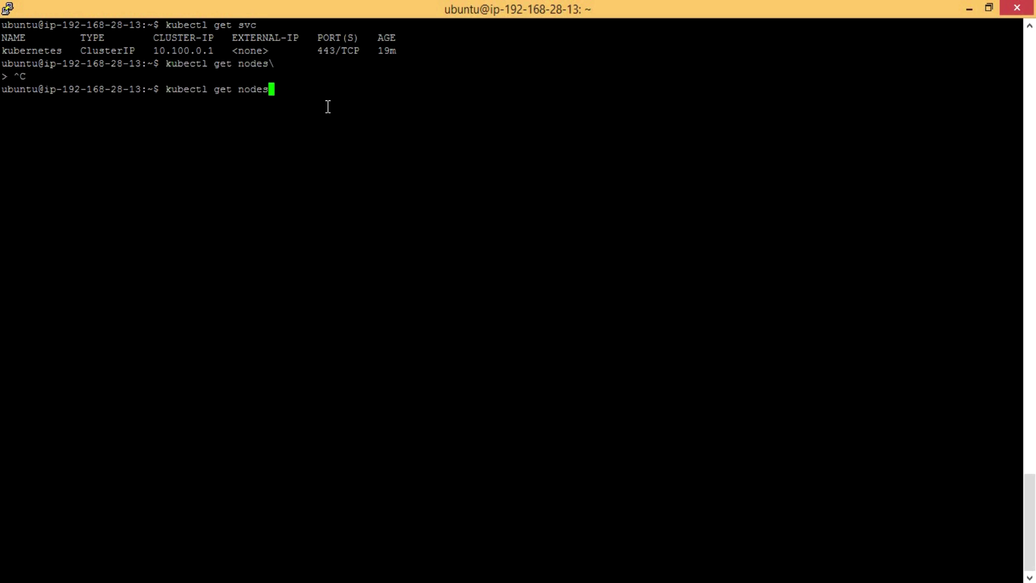
{"action": "key", "text": "Return"}
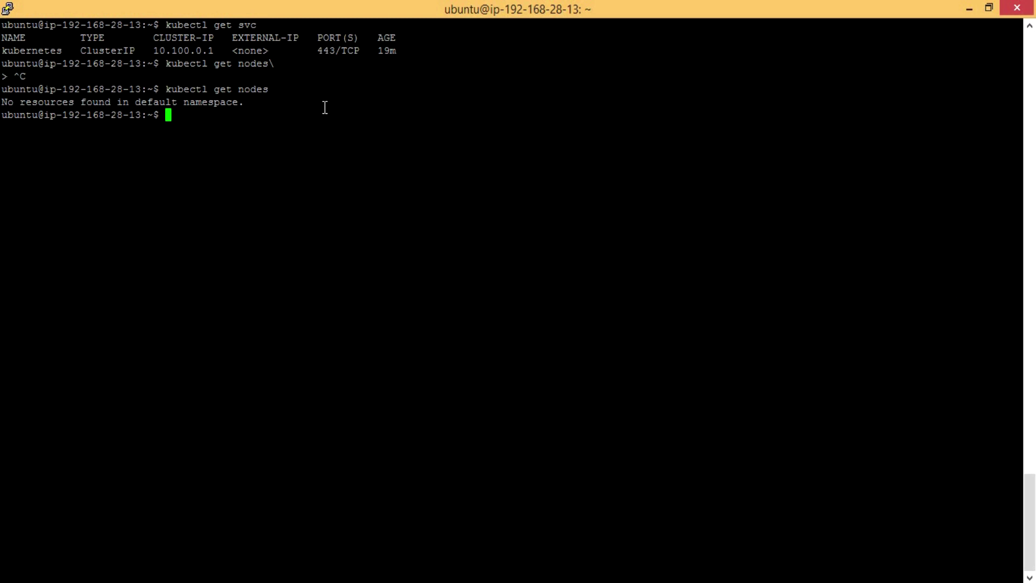
Step: List the cluster's namespaces by running kubectl get ns and review the entries in the output
{"action": "key", "text": "Up"}
{"action": "key", "text": "BackSpace"}
{"action": "key", "text": "BackSpace"}
{"action": "key", "text": "BackSpace"}
{"action": "key", "text": "BackSpace"}
{"action": "type", "text": "s"}
{"action": "key", "text": "Return"}
{"action": "left_click_drag", "start_coordinate": [28, 142], "coordinate": [50, 167]}
{"action": "left_click", "coordinate": [313, 208]}
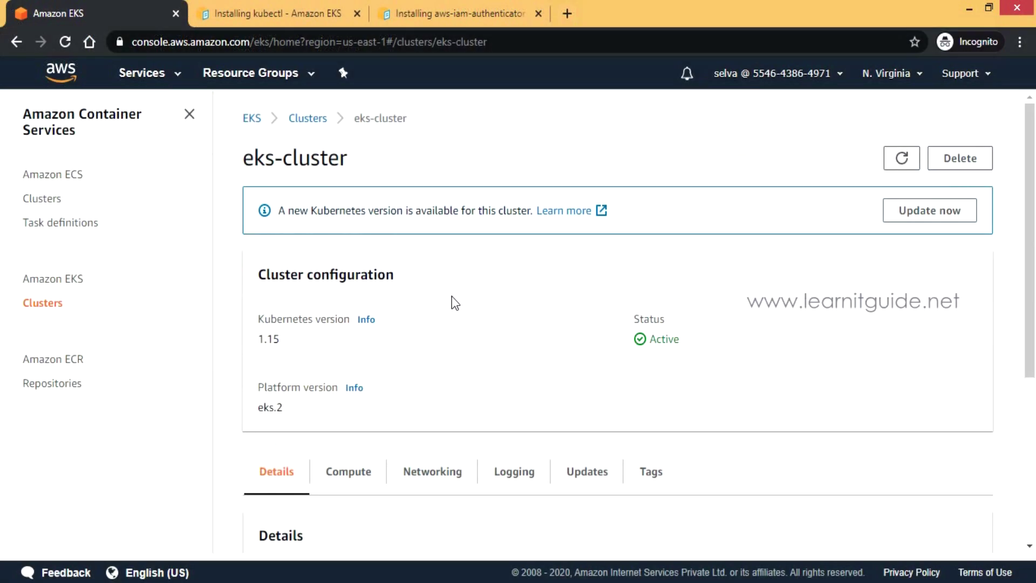
Step: Switch to the EKS console and view the Compute details of eks-cluster to check its node groups
{"action": "left_click_drag", "start_coordinate": [250, 151], "coordinate": [353, 157]}
{"action": "left_click", "coordinate": [407, 148]}
{"action": "left_click", "coordinate": [348, 471]}
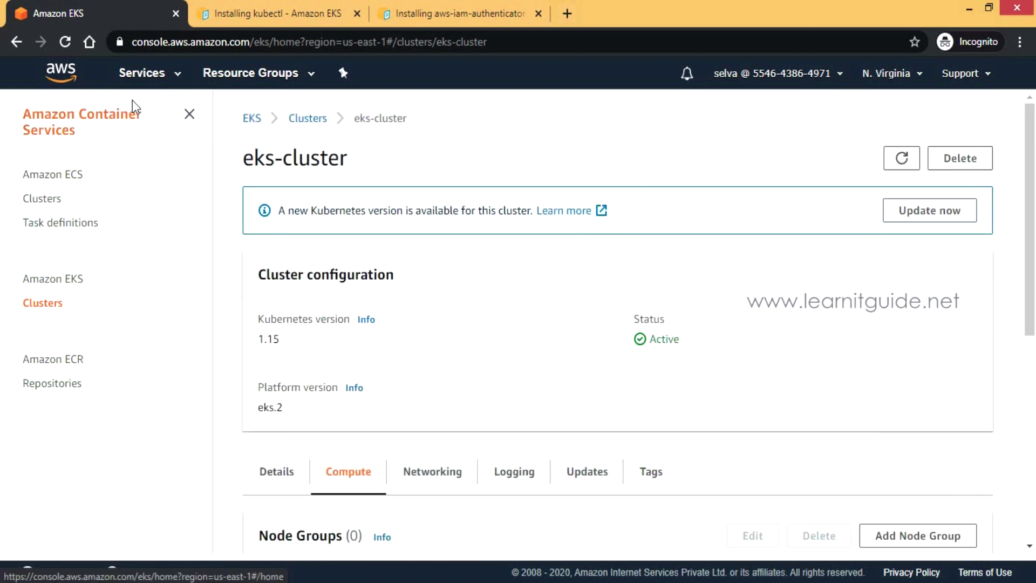
Step: In the IAM roles list, start a new role for an AWS service with the EC2 use case and continue to its permissions
{"action": "left_click", "coordinate": [141, 73]}
{"action": "left_click", "coordinate": [71, 300]}
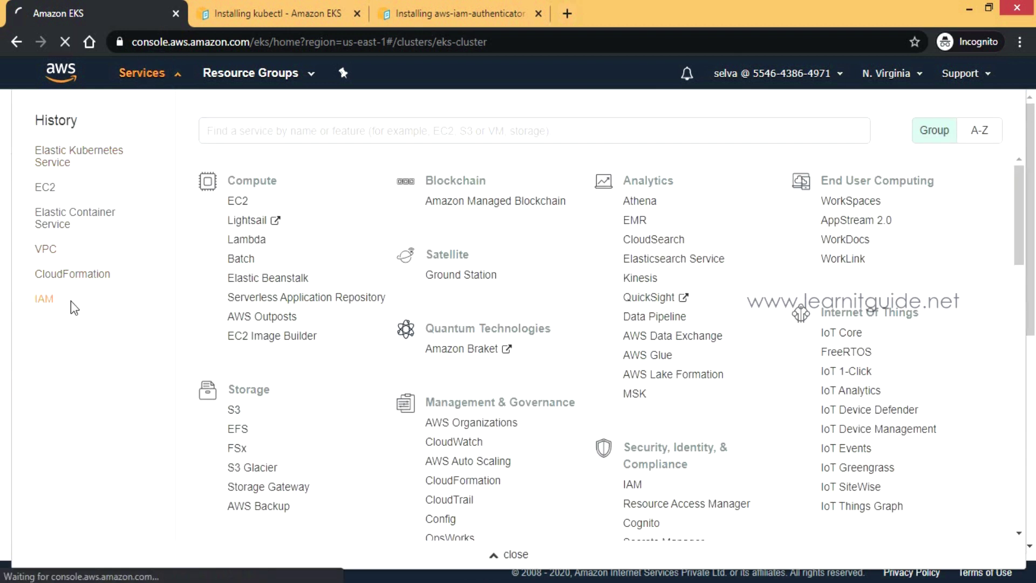
{"action": "left_click", "coordinate": [50, 277]}
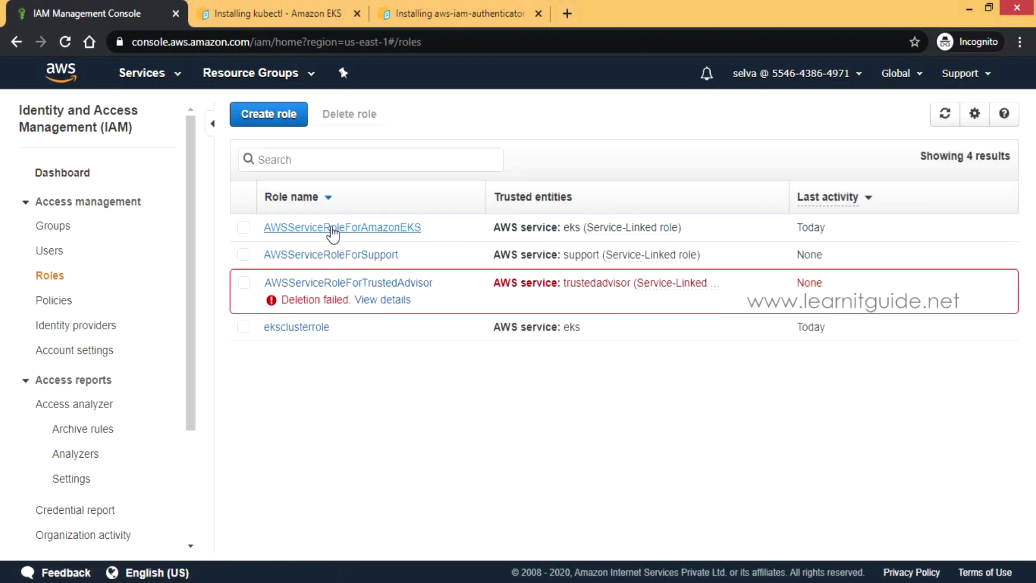
{"action": "left_click", "coordinate": [243, 227]}
{"action": "left_click", "coordinate": [243, 227]}
{"action": "left_click", "coordinate": [305, 227]}
{"action": "left_click", "coordinate": [242, 109]}
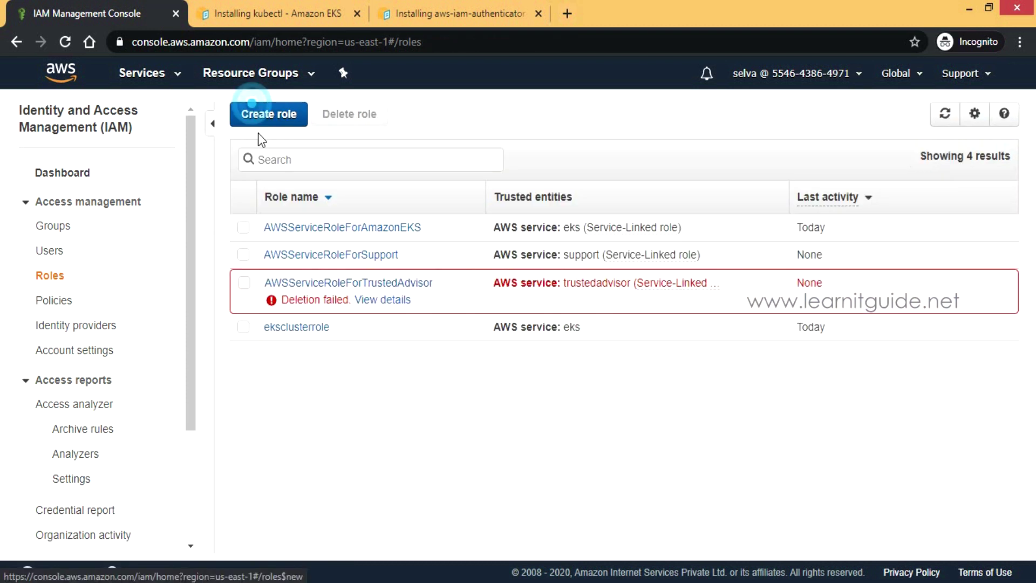
{"action": "left_click", "coordinate": [265, 119]}
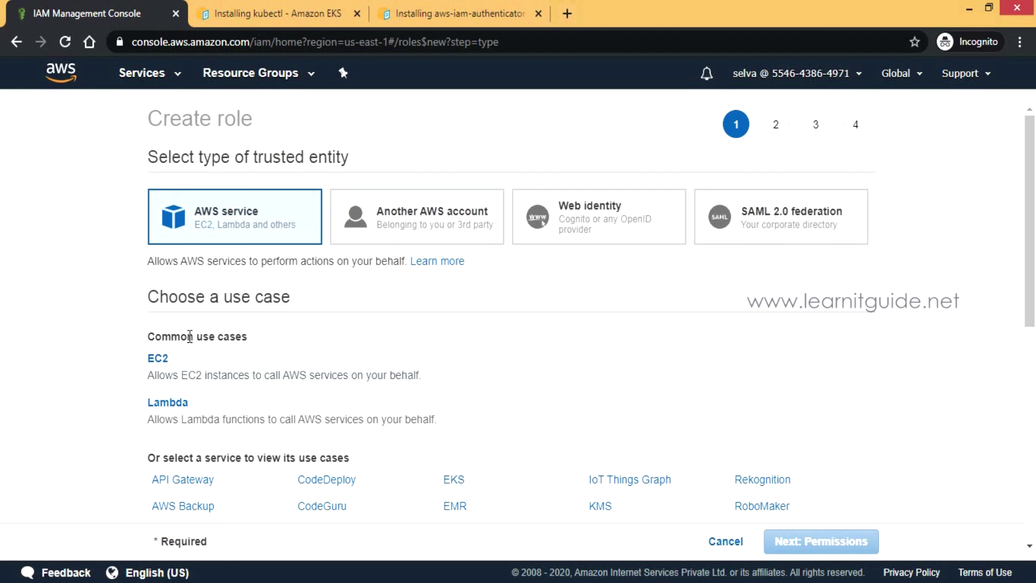
{"action": "left_click", "coordinate": [162, 360]}
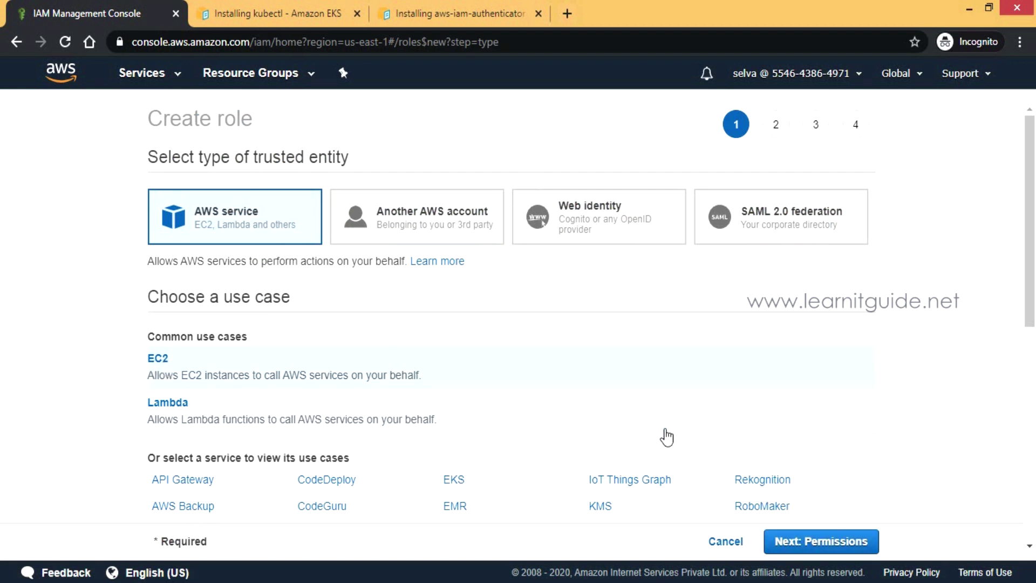
{"action": "left_click", "coordinate": [836, 539]}
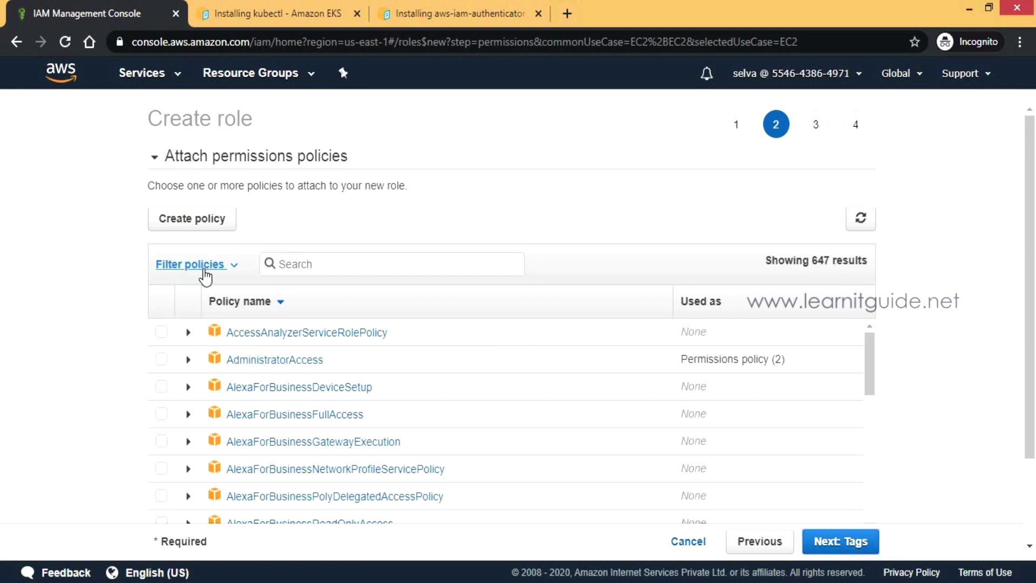
Step: Search the permissions policies for eks and select AmazonEKS_CNI_Policy and AmazonEKSWorkerNodePolicy
{"action": "left_click", "coordinate": [303, 261]}
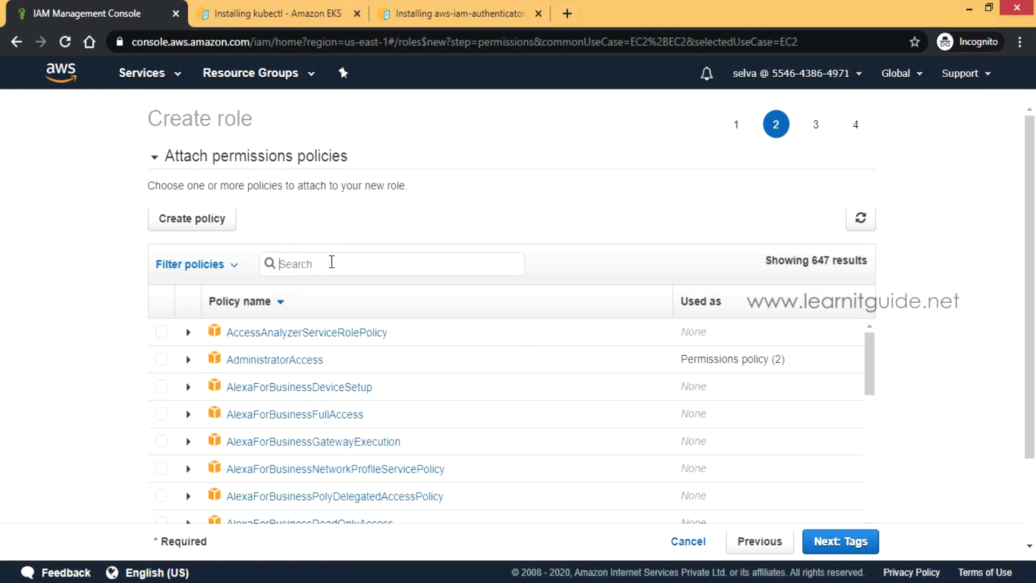
{"action": "type", "text": "eks"}
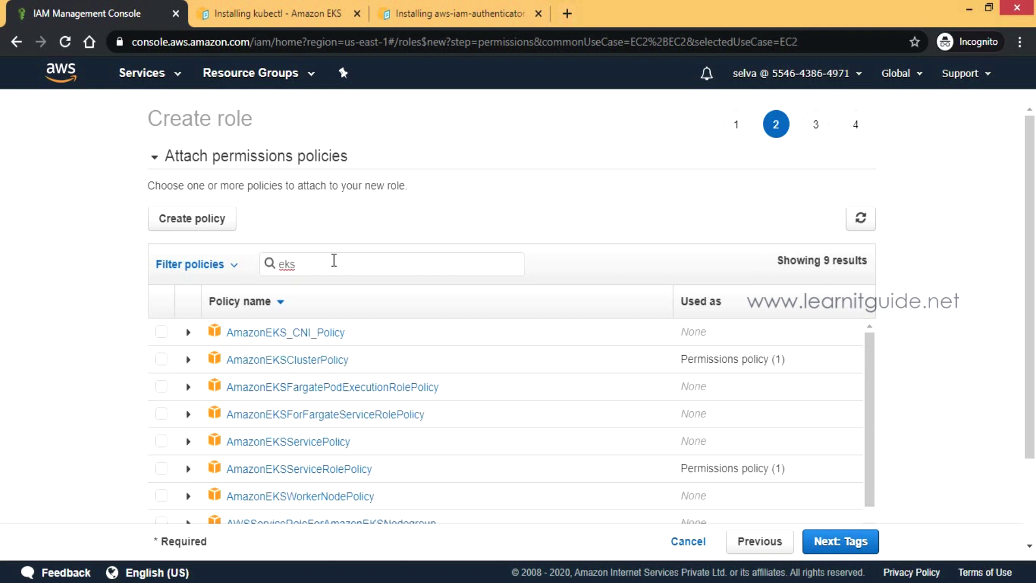
{"action": "left_click", "coordinate": [162, 335]}
{"action": "left_click", "coordinate": [162, 497]}
Step: Search for ec2container, add the AmazonEC2ContainerRegistryReadOnly policy, and continue to the role review without adding tags
{"action": "double_click", "coordinate": [277, 266]}
{"action": "type", "text": "ec2contai"}
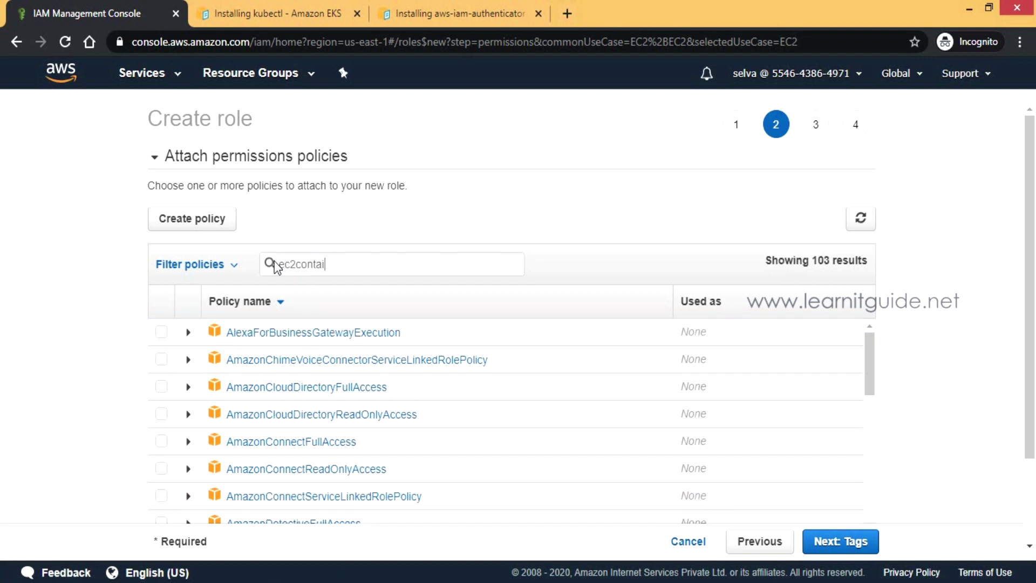
{"action": "type", "text": "ner"}
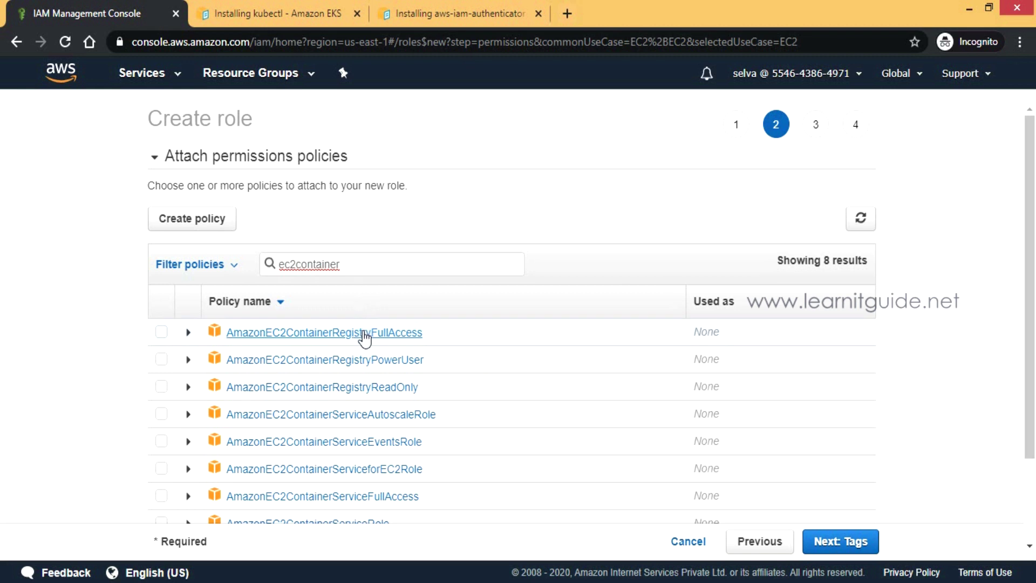
{"action": "left_click", "coordinate": [162, 387]}
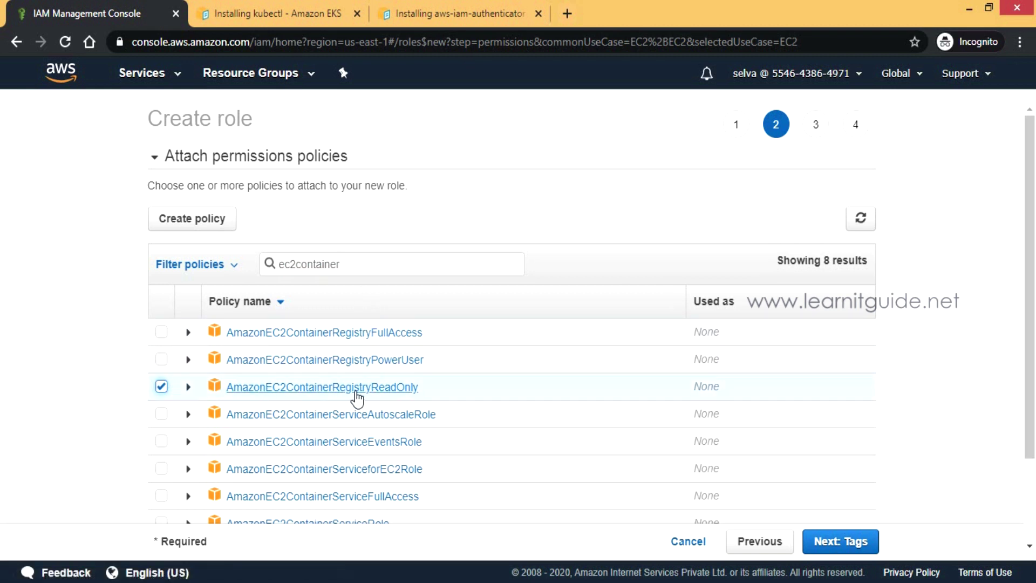
{"action": "left_click", "coordinate": [840, 542]}
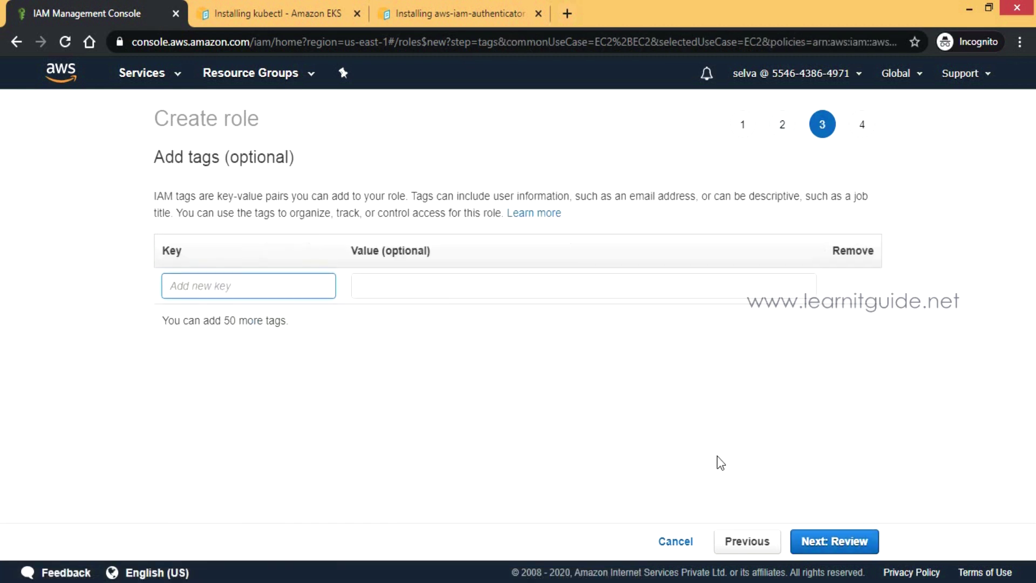
{"action": "left_click", "coordinate": [846, 543]}
{"action": "left_click", "coordinate": [834, 544]}
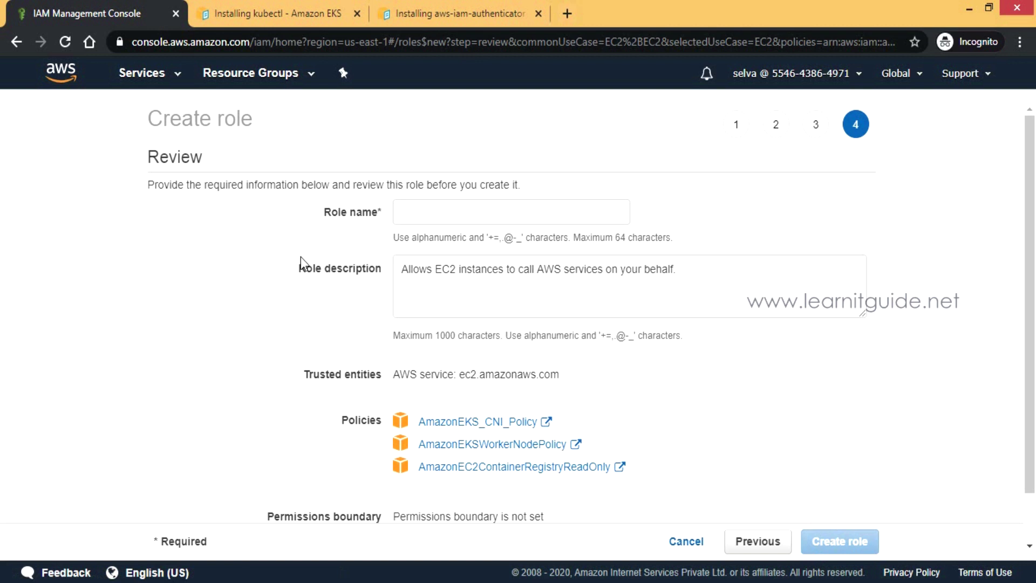
Step: Name the role eksworkernoderole, set its description to Amazon EKS Role, and create it
{"action": "left_click", "coordinate": [460, 216]}
{"action": "type", "text": "eksworkernoderole"}
{"action": "left_click", "coordinate": [460, 273]}
{"action": "left_click", "coordinate": [353, 228]}
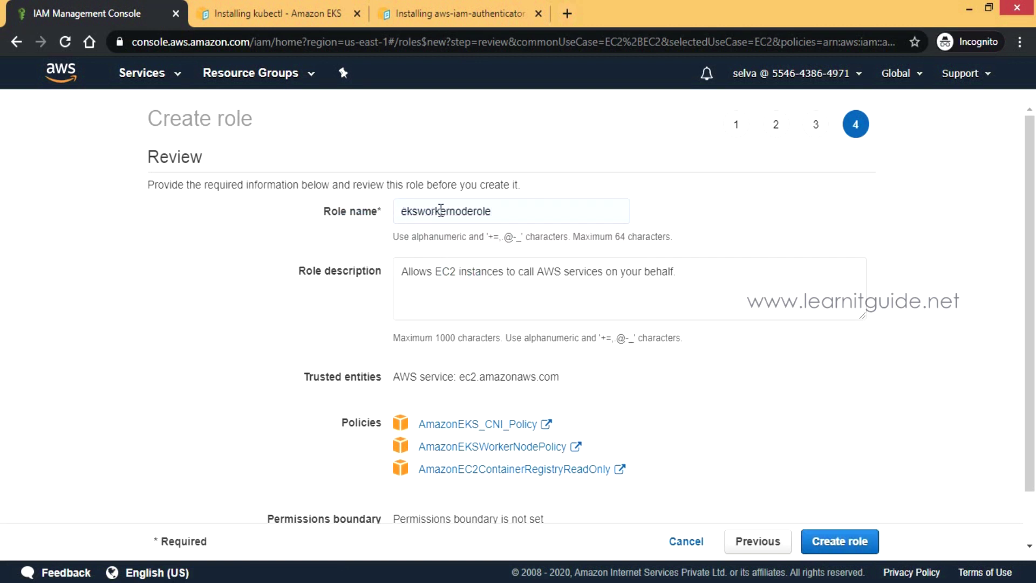
{"action": "left_click", "coordinate": [443, 302]}
{"action": "key", "text": "ctrl+a"}
{"action": "type", "text": "Am"}
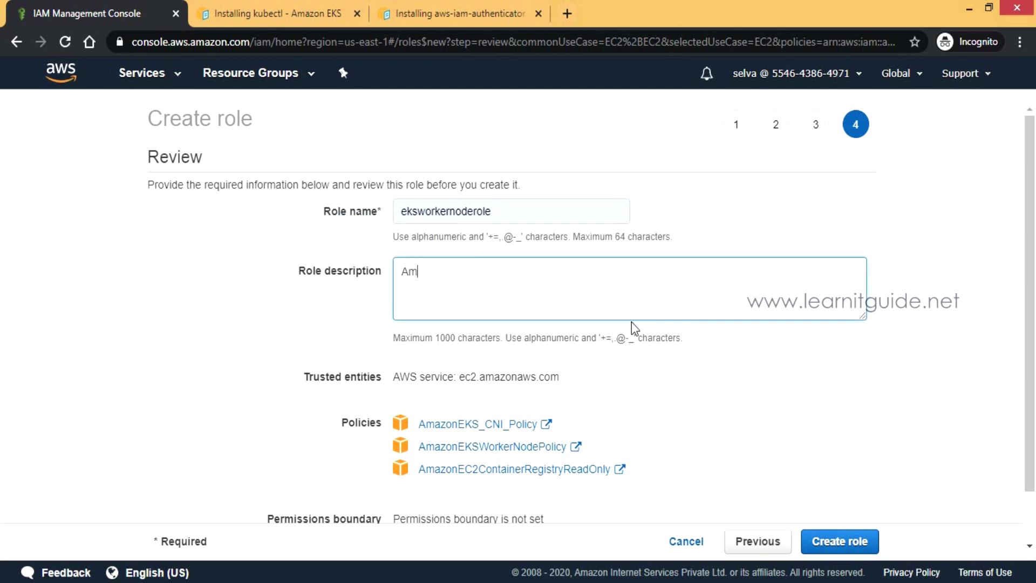
{"action": "type", "text": "azon EKS Role"}
{"action": "left_click", "coordinate": [845, 540]}
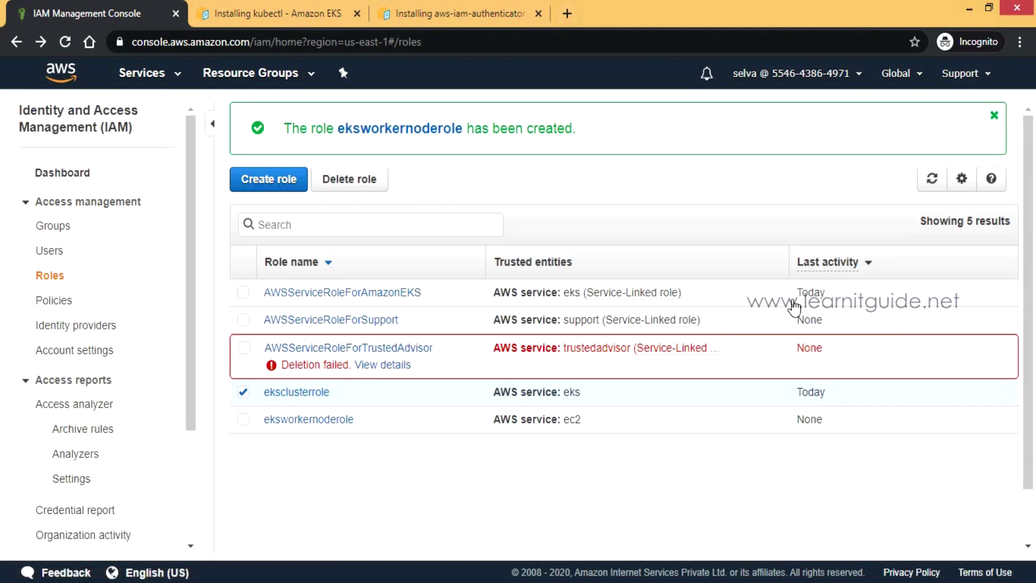
Step: Return to Elastic Kubernetes Service and open the Compute details of eks-cluster
{"action": "left_click", "coordinate": [390, 129]}
{"action": "left_click", "coordinate": [243, 393]}
{"action": "left_click", "coordinate": [161, 79]}
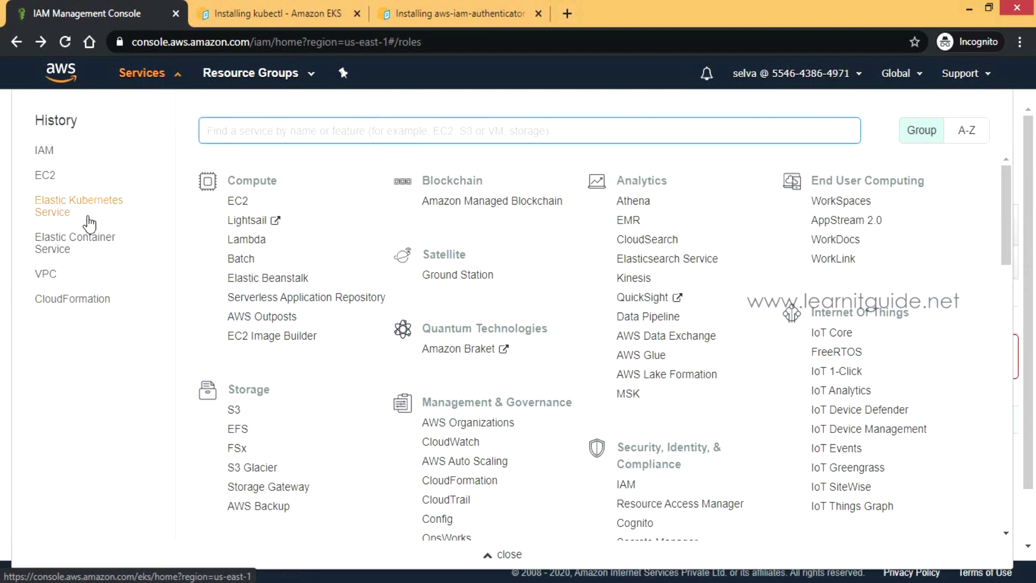
{"action": "left_click", "coordinate": [76, 208]}
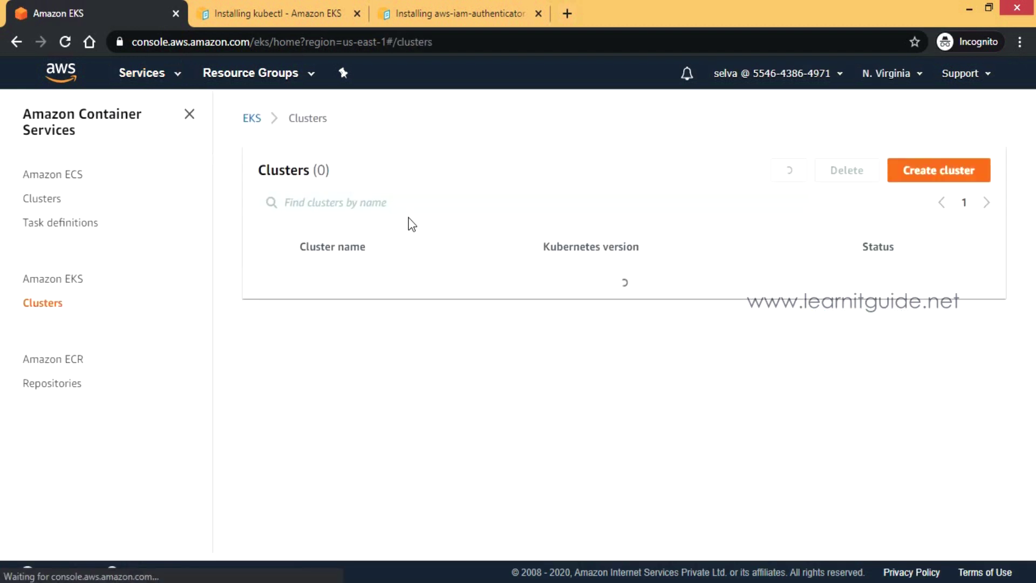
{"action": "left_click", "coordinate": [324, 340]}
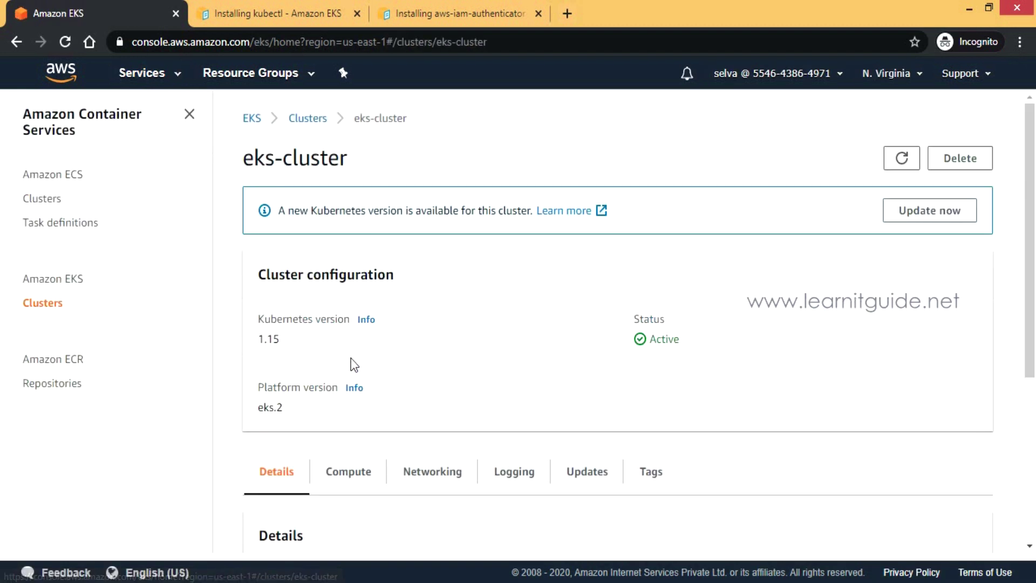
{"action": "scroll", "coordinate": [485, 345], "scroll_direction": "down", "scroll_amount": 4}
{"action": "left_click", "coordinate": [347, 234]}
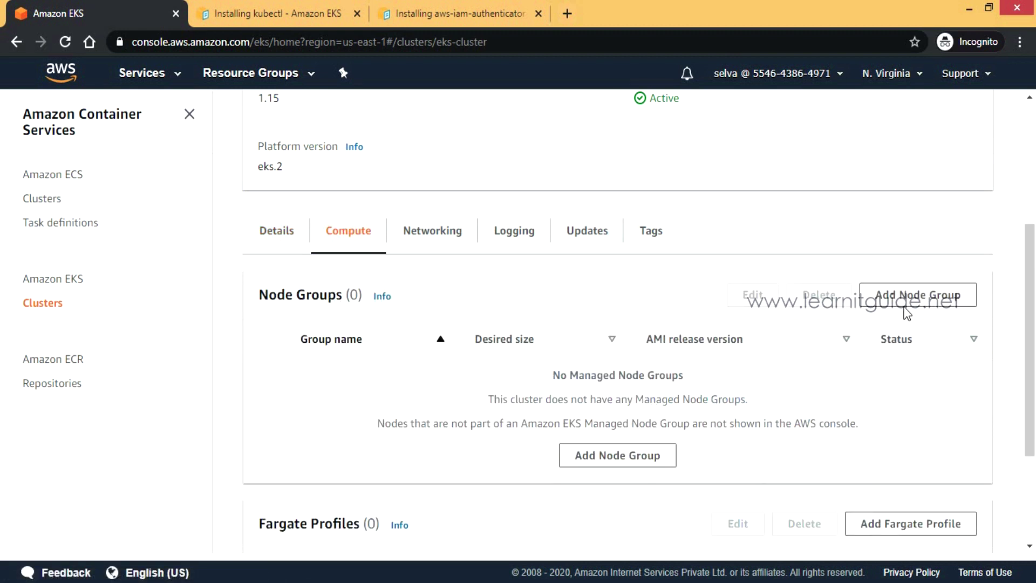
Step: Start adding a node group named eks-worker-node-group and assign eksworkernoderole as its node IAM role
{"action": "left_click", "coordinate": [914, 297]}
{"action": "scroll", "coordinate": [356, 350], "scroll_direction": "down", "scroll_amount": 2}
{"action": "left_click", "coordinate": [356, 350]}
{"action": "type", "text": "eks-worker-node-group"}
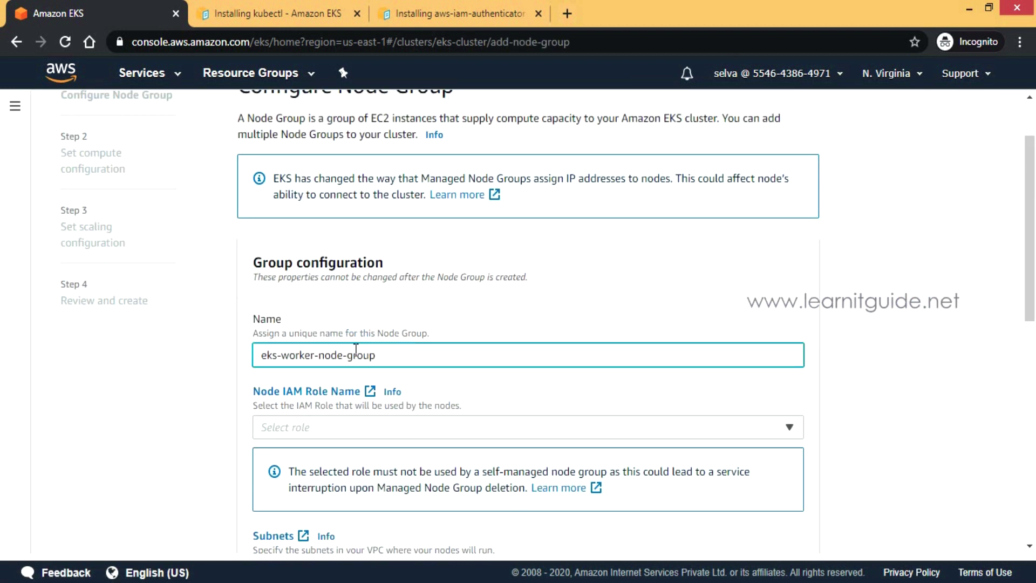
{"action": "scroll", "coordinate": [356, 351], "scroll_direction": "down", "scroll_amount": 1}
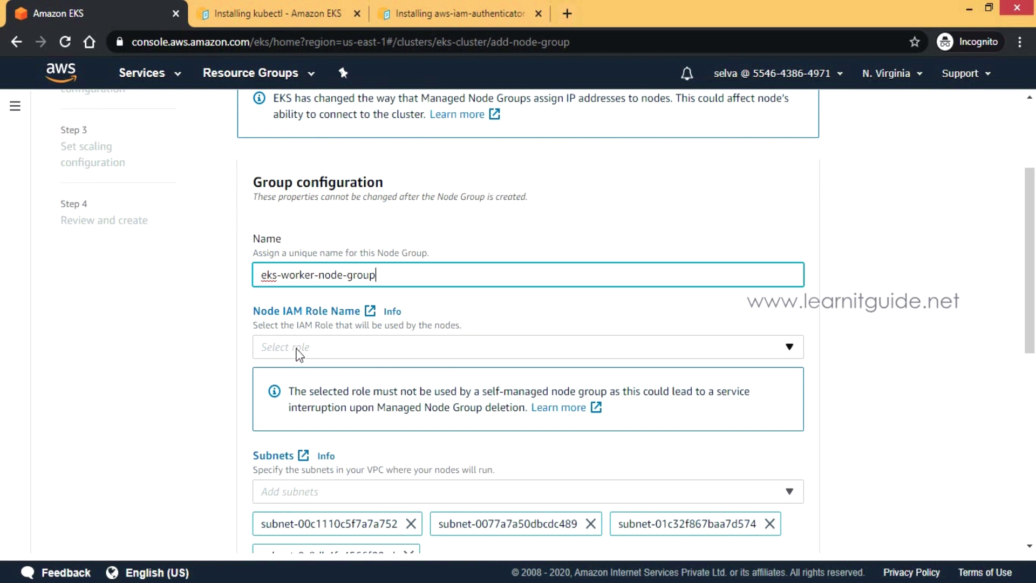
{"action": "left_click", "coordinate": [355, 347]}
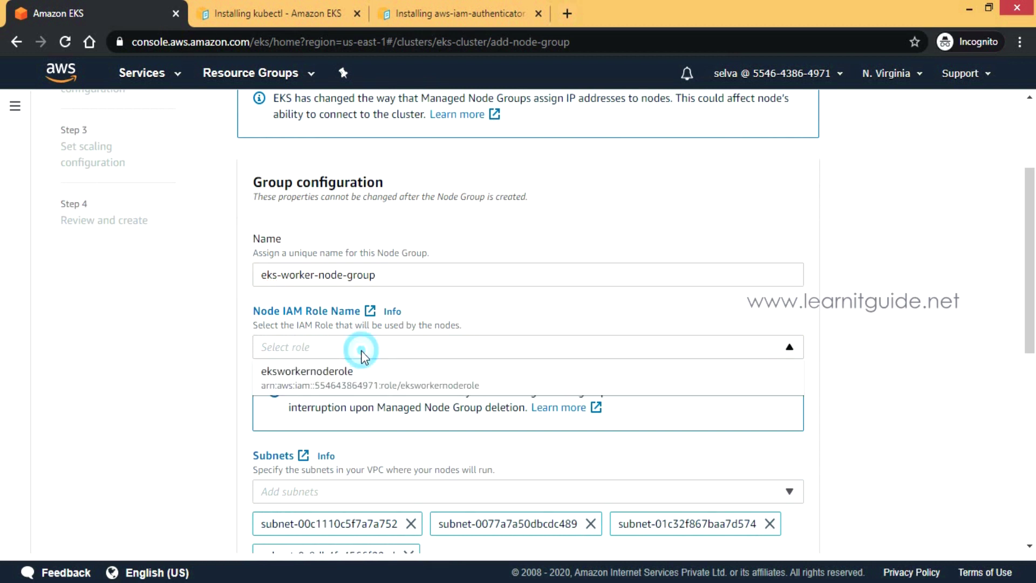
{"action": "left_click", "coordinate": [322, 385]}
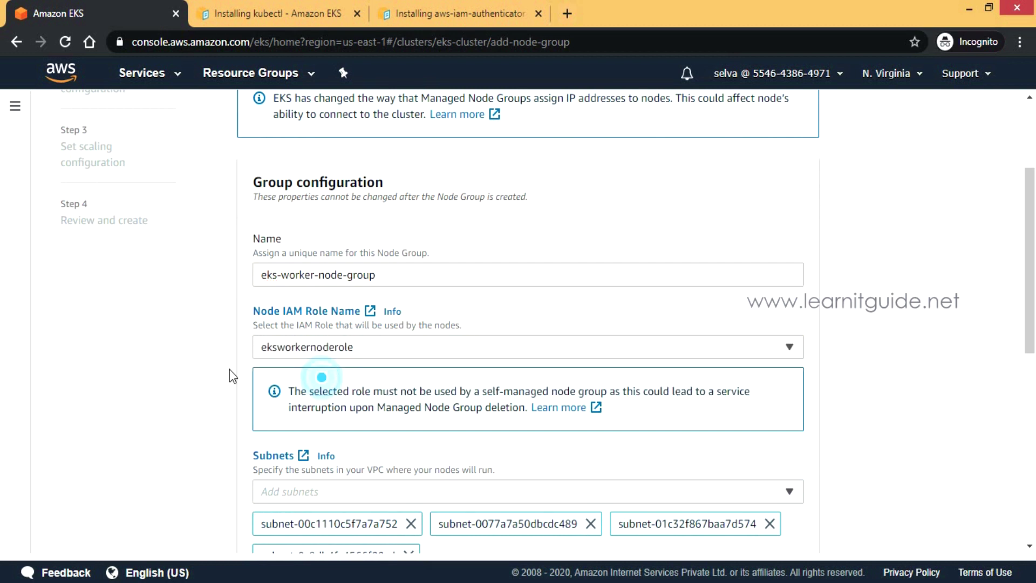
Step: Keep remote access to nodes enabled and assign the existing EC2 SSH key pair to the node group
{"action": "scroll", "coordinate": [199, 376], "scroll_direction": "down", "scroll_amount": 4}
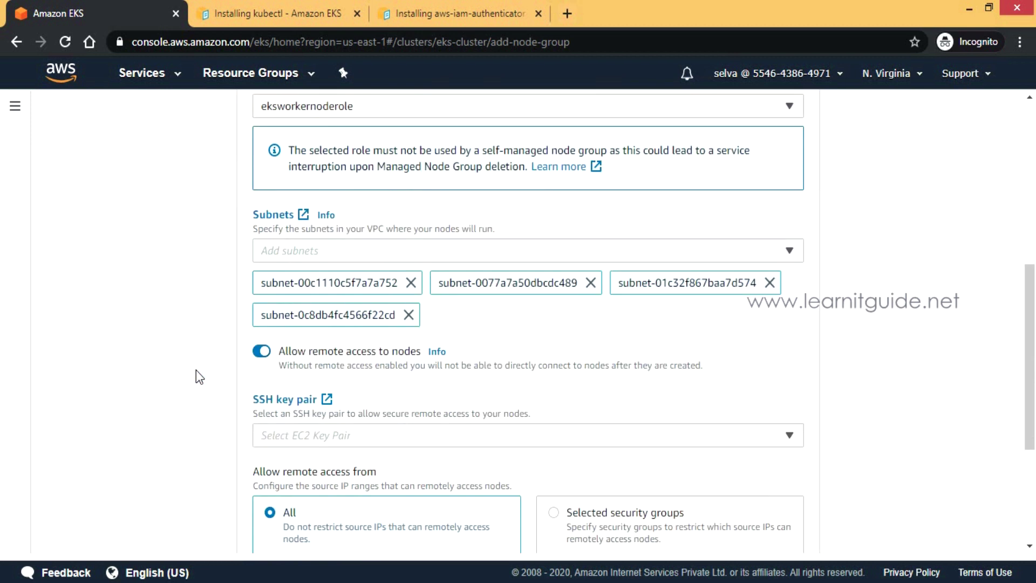
{"action": "left_click", "coordinate": [261, 354]}
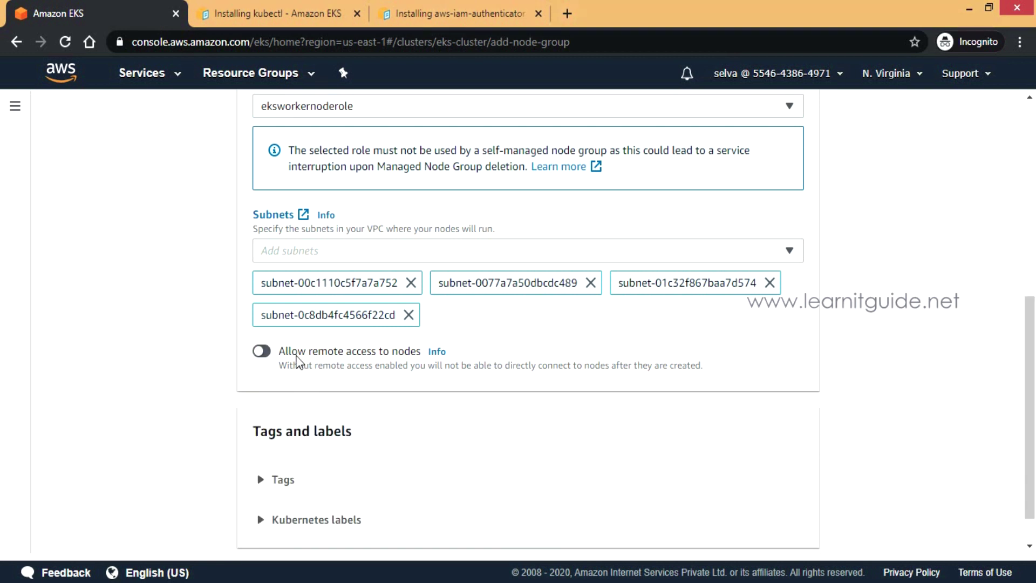
{"action": "left_click_drag", "start_coordinate": [346, 367], "coordinate": [573, 365]}
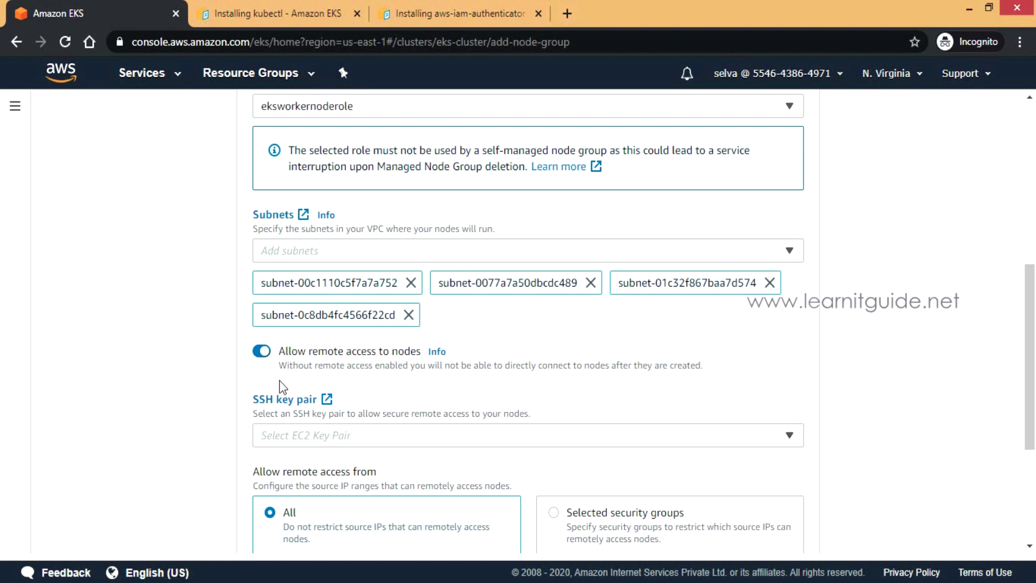
{"action": "scroll", "coordinate": [180, 386], "scroll_direction": "down", "scroll_amount": 4}
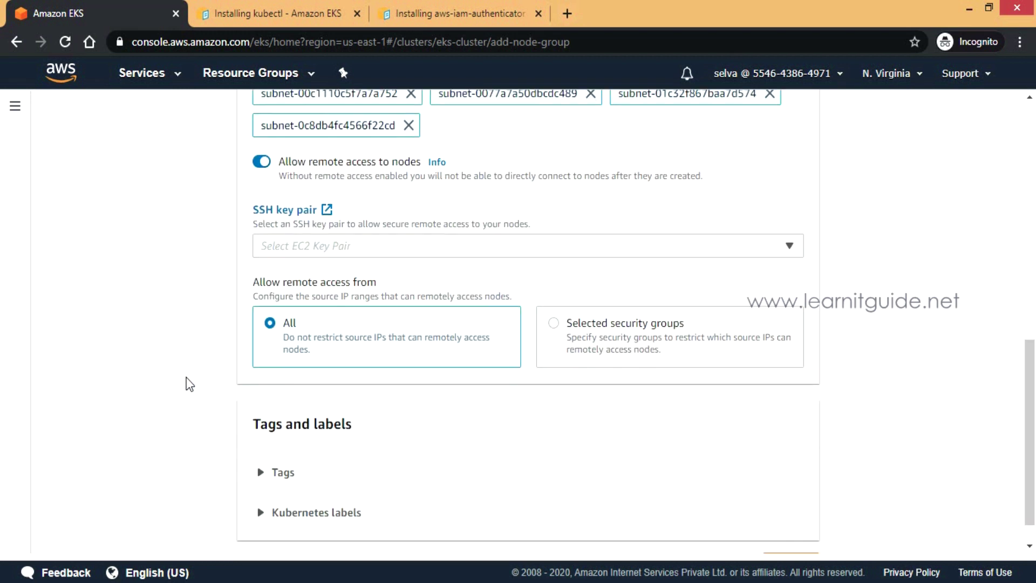
{"action": "left_click", "coordinate": [340, 214]}
{"action": "left_click", "coordinate": [331, 233]}
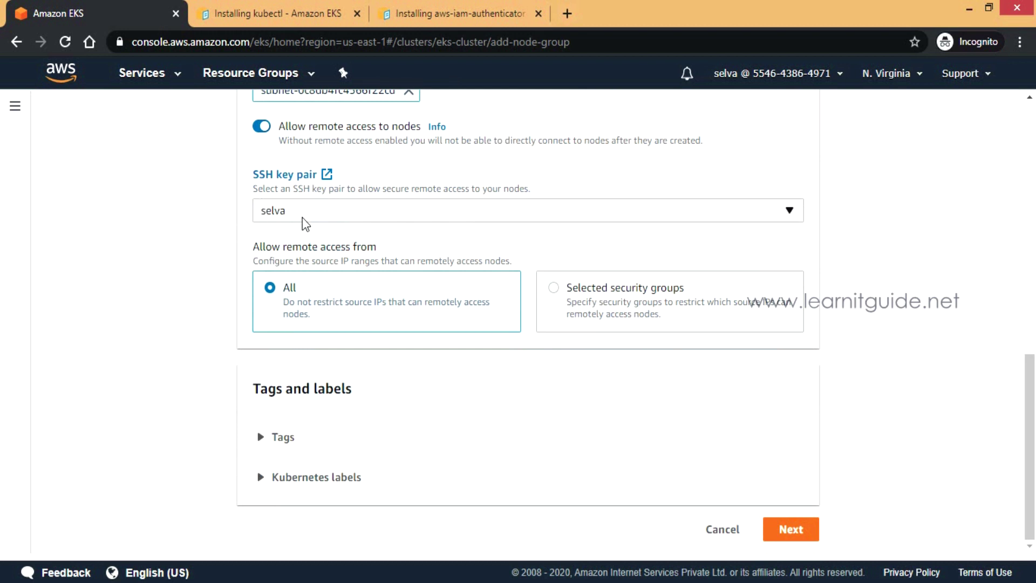
Step: Restrict the nodes' remote access to the default security group and continue to the compute configuration
{"action": "left_click", "coordinate": [553, 287]}
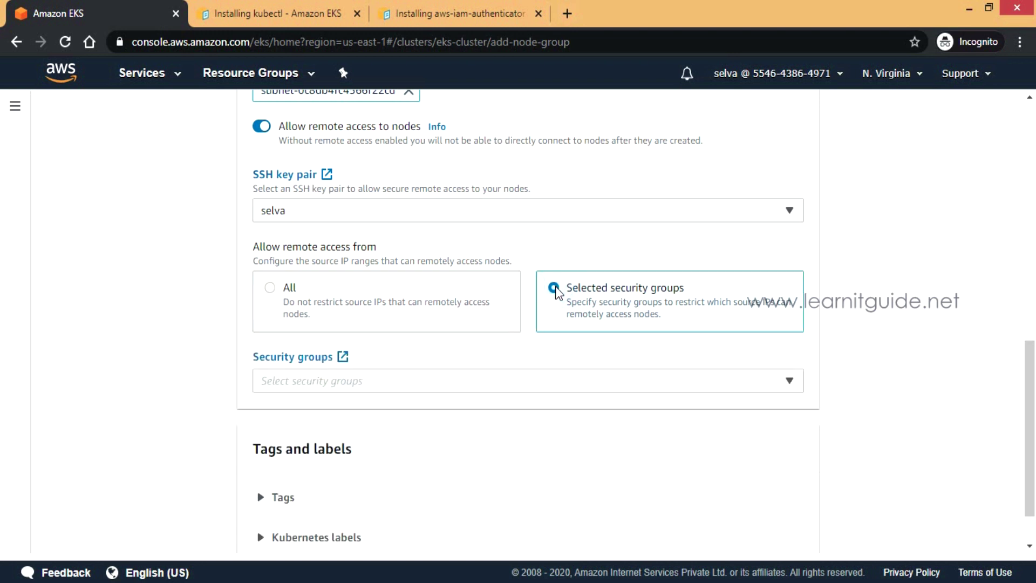
{"action": "left_click", "coordinate": [432, 380]}
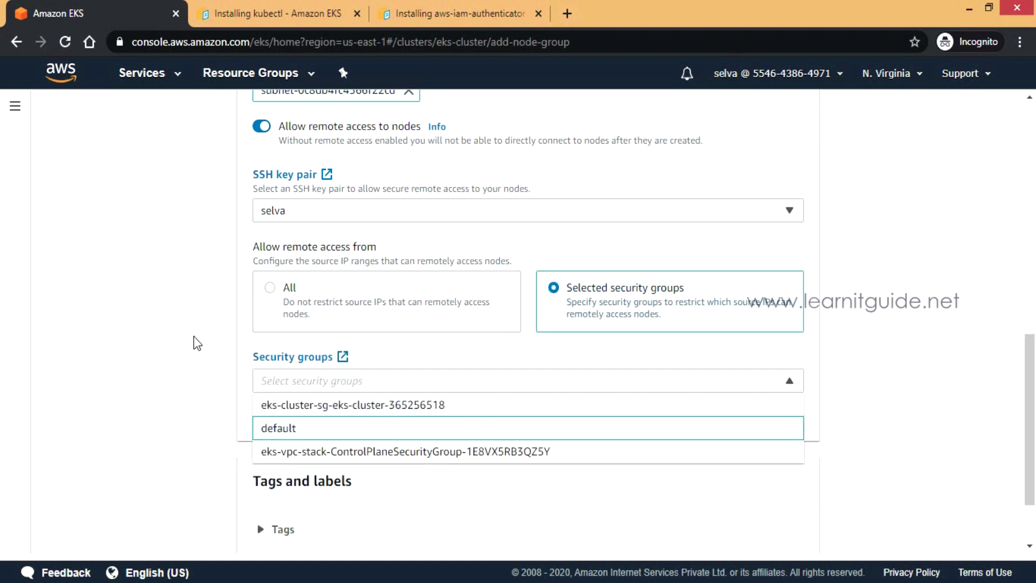
{"action": "left_click", "coordinate": [199, 357]}
{"action": "scroll", "coordinate": [819, 432], "scroll_direction": "down", "scroll_amount": 3}
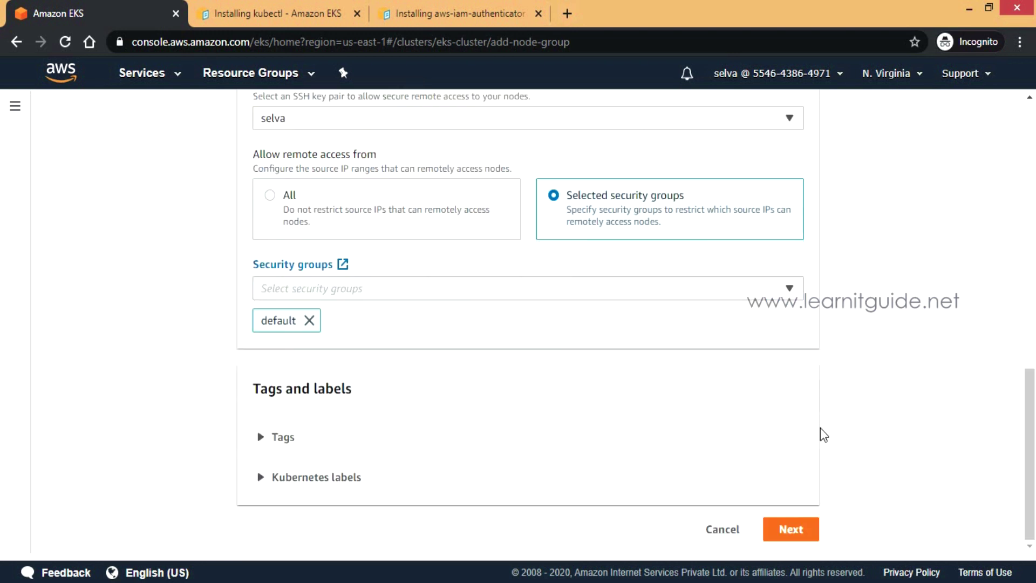
{"action": "left_click", "coordinate": [812, 528]}
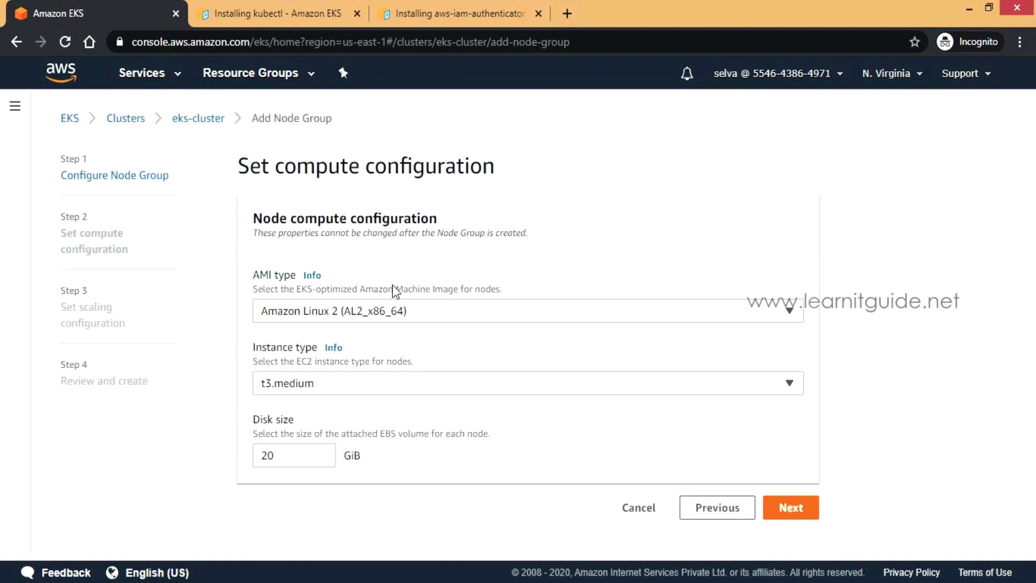
Step: Keep the Amazon Linux 2 (AL2_x86_64) AMI, t3.medium instance type and 20 GiB disk, and continue to the scaling configuration
{"action": "left_click_drag", "start_coordinate": [258, 219], "coordinate": [438, 219]}
{"action": "left_click", "coordinate": [504, 220]}
{"action": "left_click", "coordinate": [335, 387]}
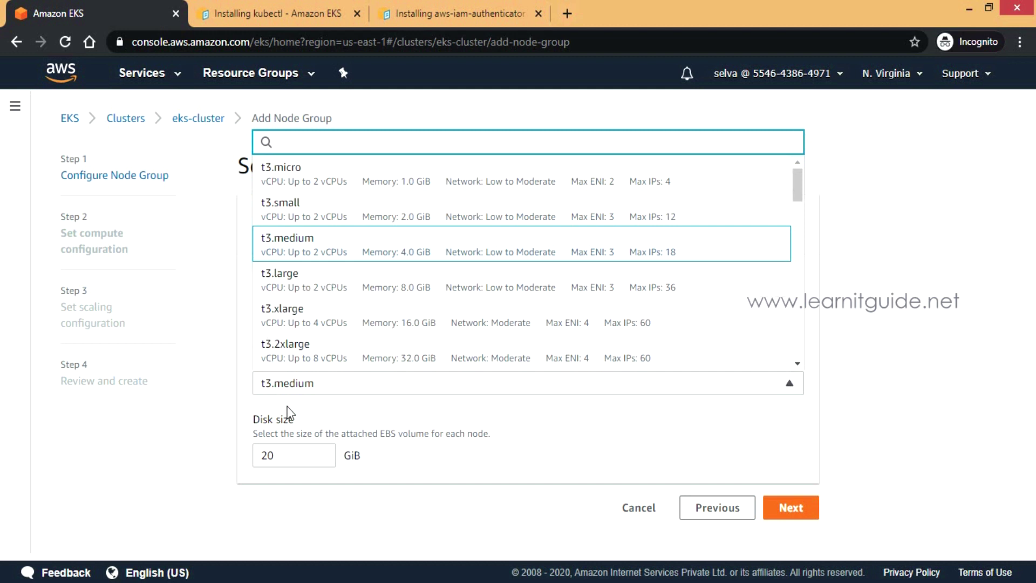
{"action": "left_click", "coordinate": [337, 422]}
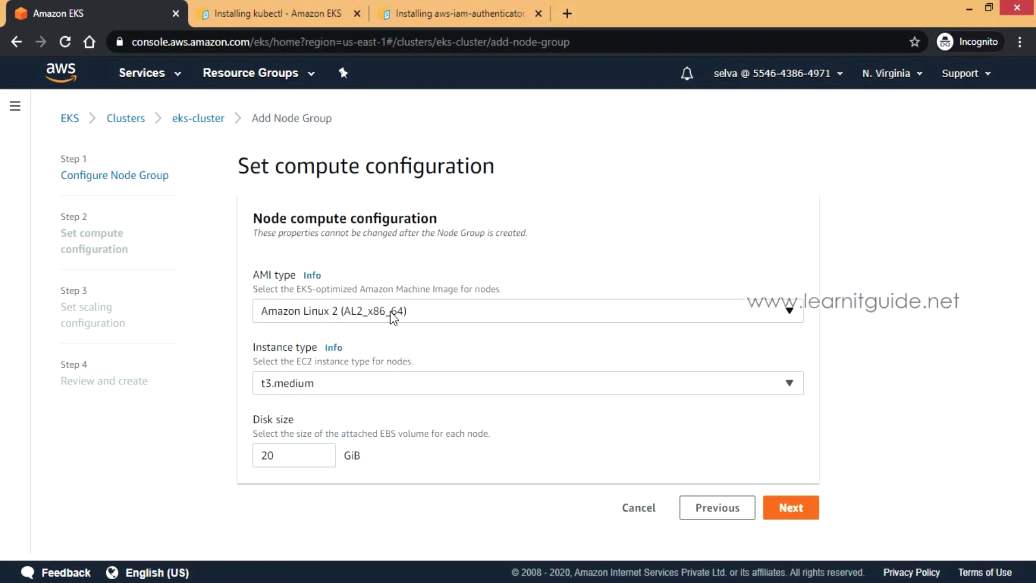
{"action": "left_click", "coordinate": [788, 510]}
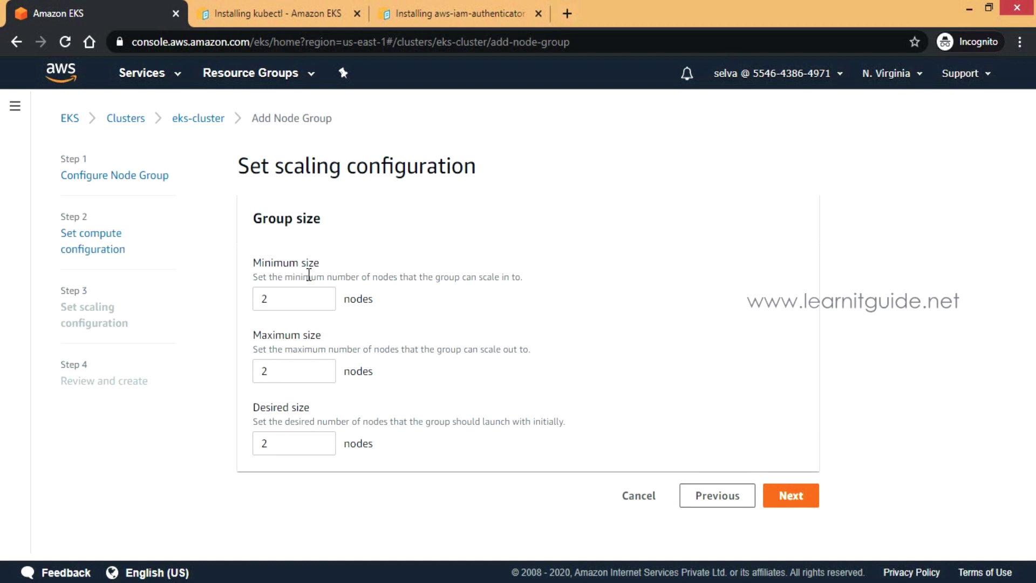
Step: Set the node group's maximum size to 2 nodes, keep the minimum and desired sizes at 2, and continue to the review
{"action": "left_click_drag", "start_coordinate": [277, 164], "coordinate": [576, 190]}
{"action": "left_click", "coordinate": [576, 190]}
{"action": "left_click_drag", "start_coordinate": [279, 366], "coordinate": [246, 381]}
{"action": "type", "text": "4"}
{"action": "left_click", "coordinate": [467, 336]}
{"action": "double_click", "coordinate": [266, 370]}
{"action": "type", "text": "2"}
{"action": "left_click", "coordinate": [555, 389]}
{"action": "left_click", "coordinate": [810, 496]}
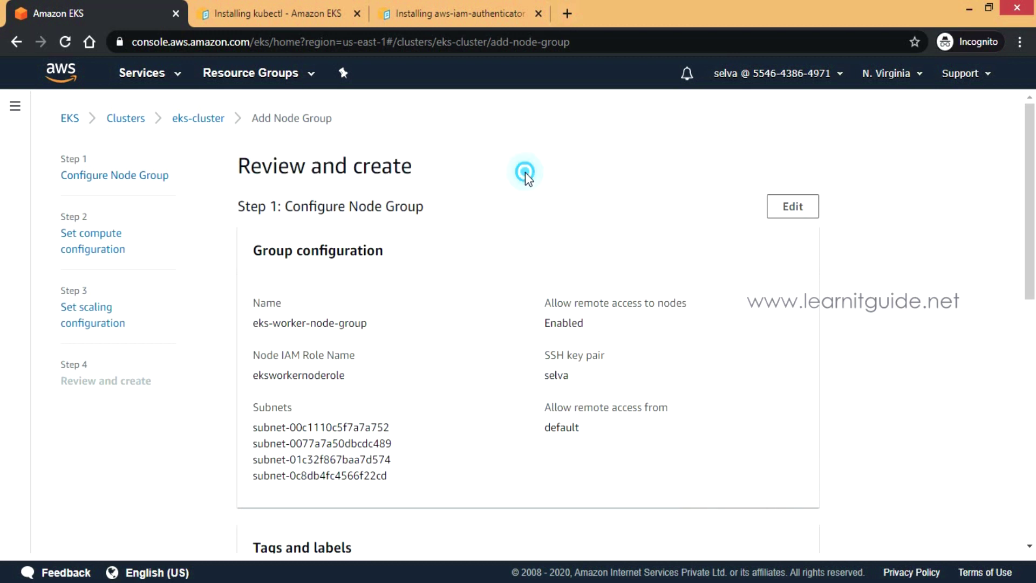
Step: Review the node group settings and create eks-worker-node-group
{"action": "scroll", "coordinate": [543, 219], "scroll_direction": "down", "scroll_amount": 4}
{"action": "scroll", "coordinate": [540, 225], "scroll_direction": "down", "scroll_amount": 5}
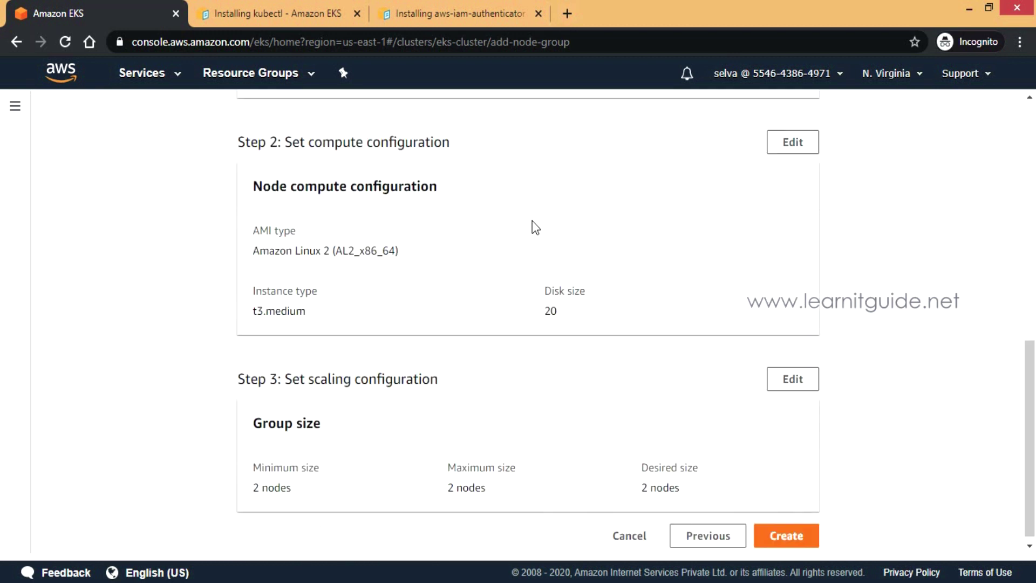
{"action": "left_click", "coordinate": [777, 539]}
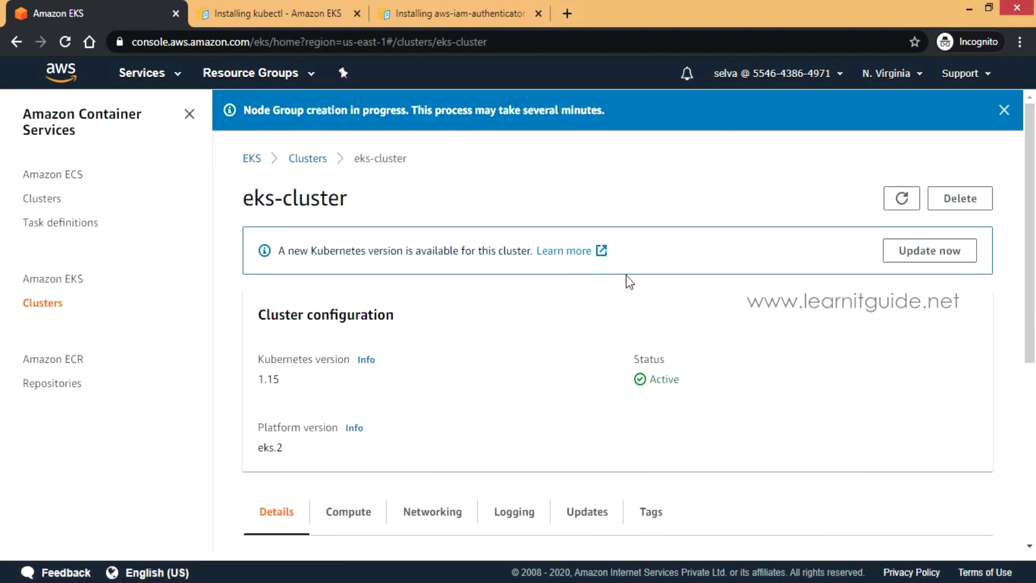
Step: Open the Compute details of eks-cluster and check the status of eks-worker-node-group
{"action": "scroll", "coordinate": [539, 313], "scroll_direction": "down", "scroll_amount": 3}
{"action": "left_click", "coordinate": [351, 359]}
{"action": "scroll", "coordinate": [524, 367], "scroll_direction": "down", "scroll_amount": 3}
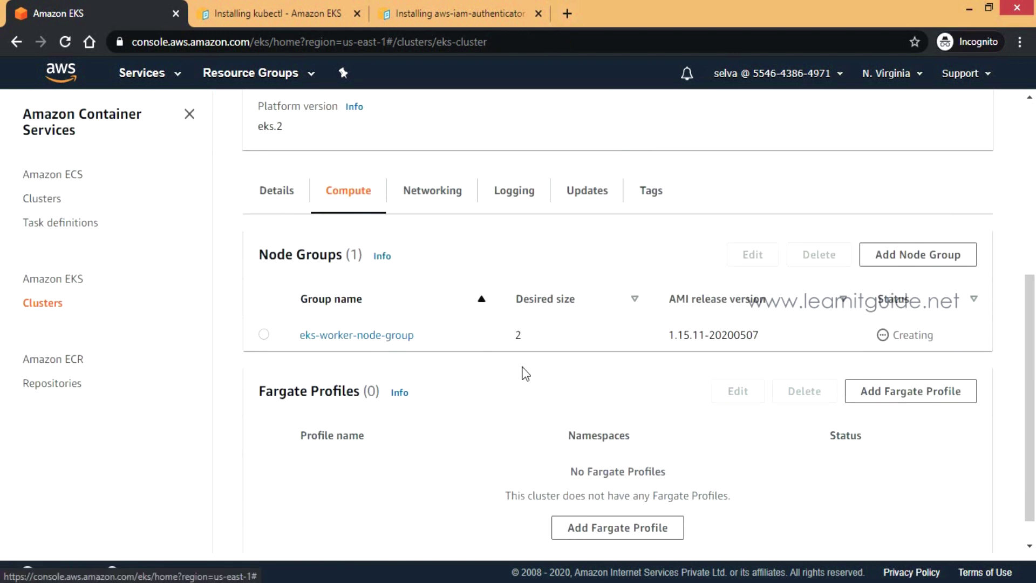
{"action": "left_click_drag", "start_coordinate": [435, 346], "coordinate": [335, 337]}
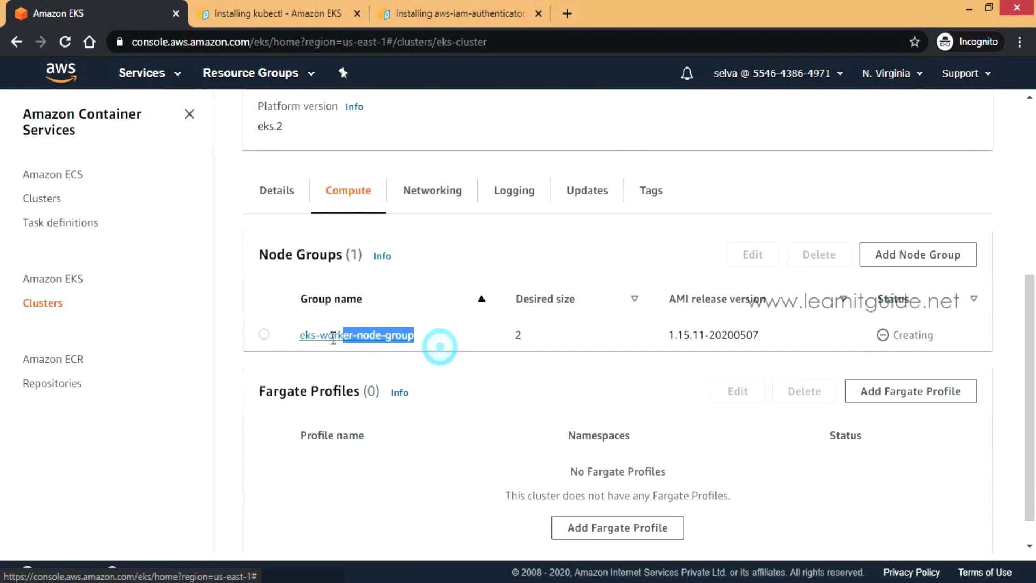
{"action": "left_click", "coordinate": [567, 335]}
{"action": "double_click", "coordinate": [911, 335]}
{"action": "left_click", "coordinate": [592, 337]}
Step: Open eks-worker-node-group and examine its configuration and details
{"action": "left_click", "coordinate": [353, 337]}
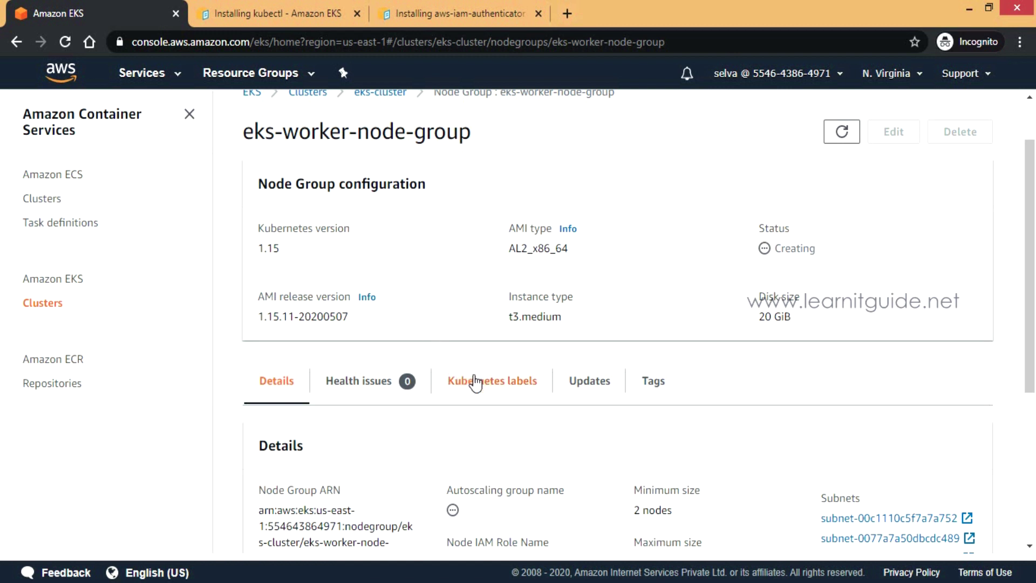
{"action": "scroll", "coordinate": [559, 389], "scroll_direction": "down", "scroll_amount": 1}
{"action": "scroll", "coordinate": [557, 388], "scroll_direction": "down", "scroll_amount": 2}
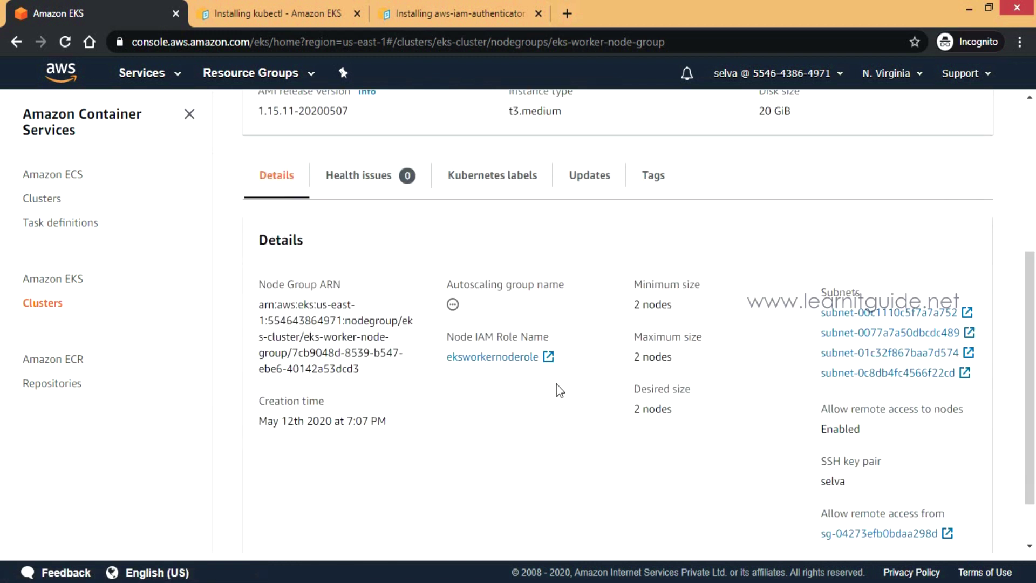
{"action": "scroll", "coordinate": [782, 458], "scroll_direction": "up", "scroll_amount": 2}
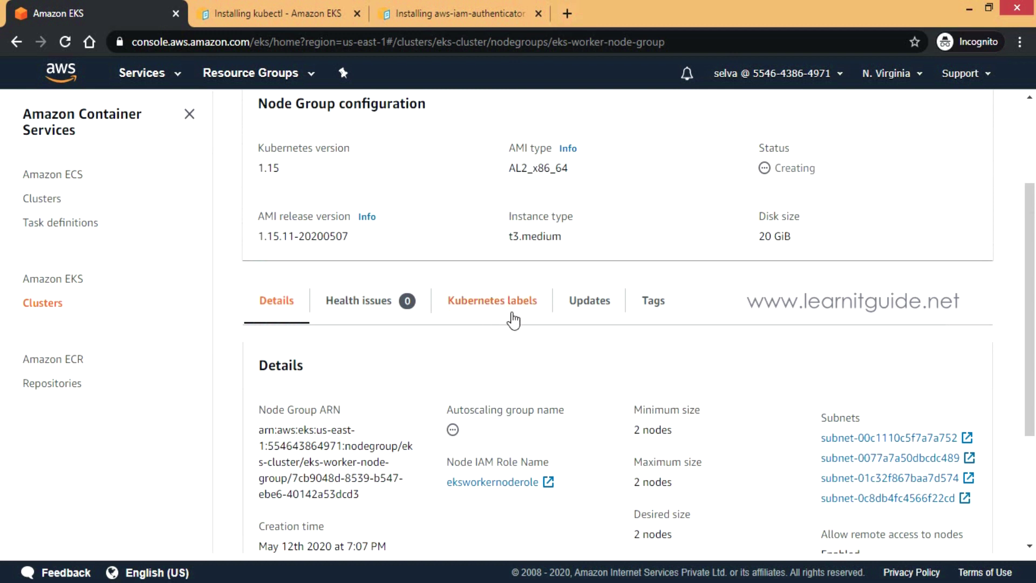
{"action": "scroll", "coordinate": [772, 299], "scroll_direction": "up", "scroll_amount": 1}
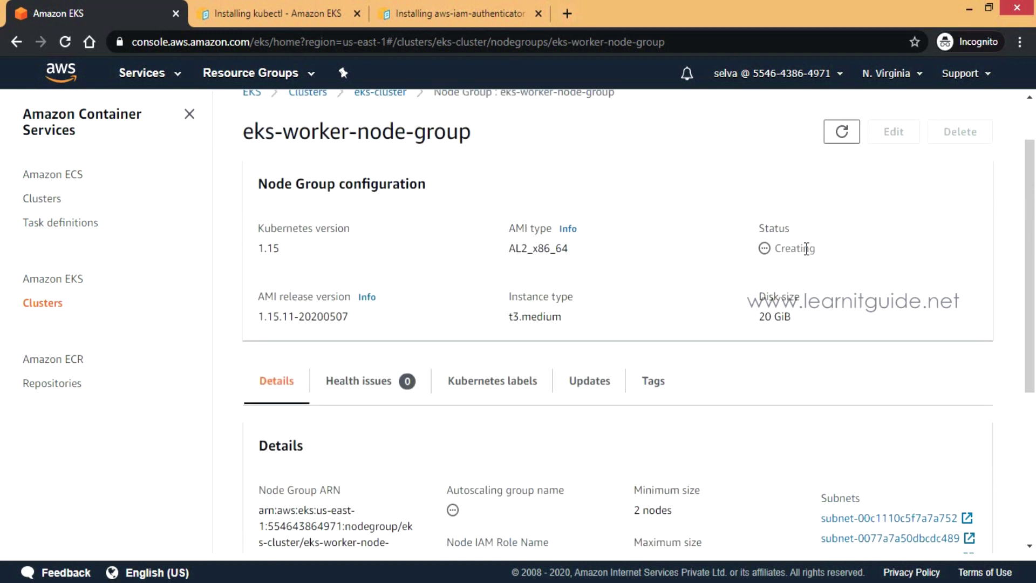
Step: Refresh eks-worker-node-group, check its status, and return to the eks-cluster page
{"action": "left_click", "coordinate": [841, 132]}
{"action": "scroll", "coordinate": [710, 273], "scroll_direction": "up", "scroll_amount": 1}
{"action": "left_click", "coordinate": [843, 158]}
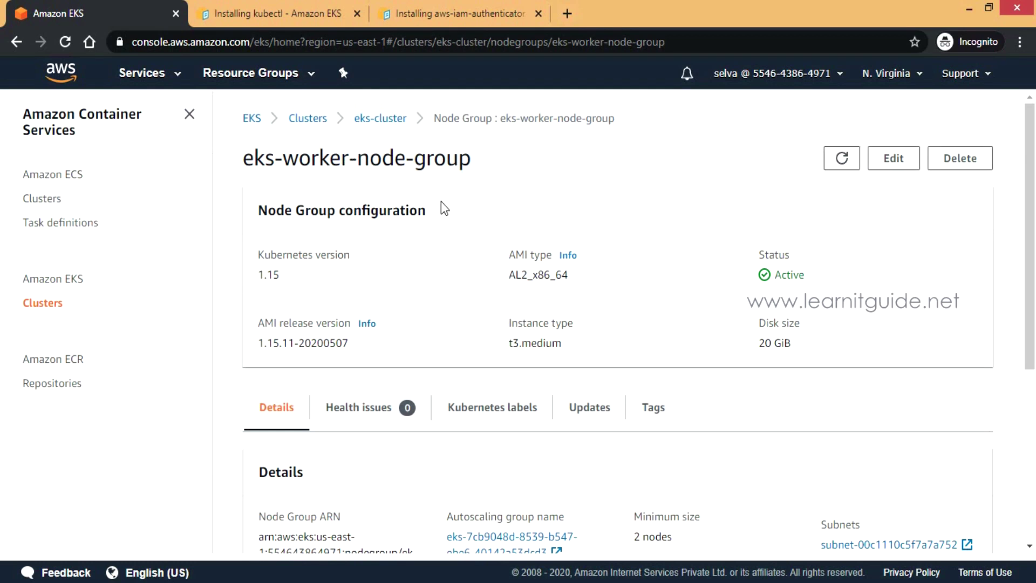
{"action": "double_click", "coordinate": [798, 278]}
{"action": "key", "text": "alt+Left"}
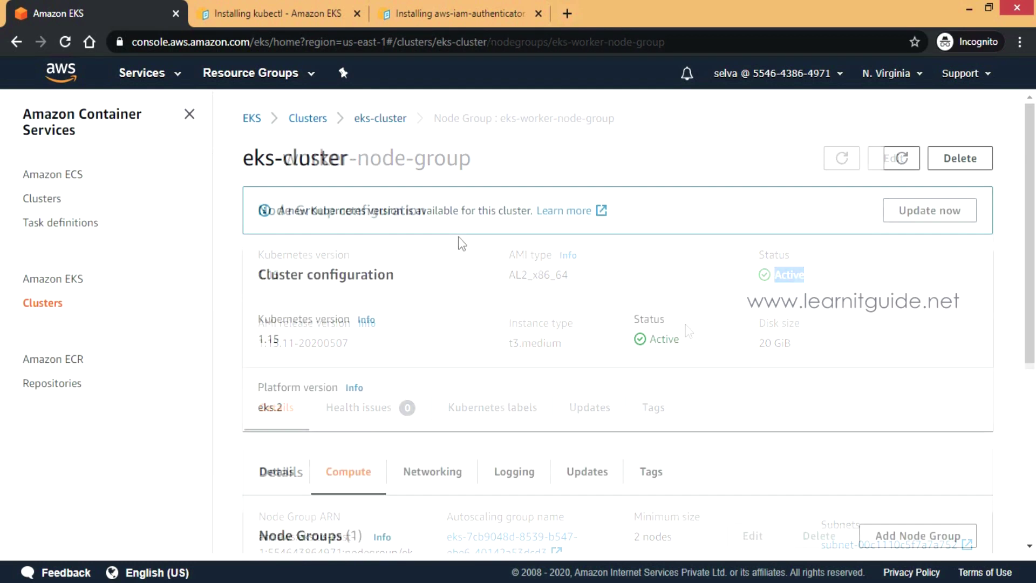
Step: Open the running EC2 instances and sort them by instance type to inspect the t3.medium worker nodes
{"action": "left_click", "coordinate": [139, 73]}
{"action": "left_click", "coordinate": [46, 187]}
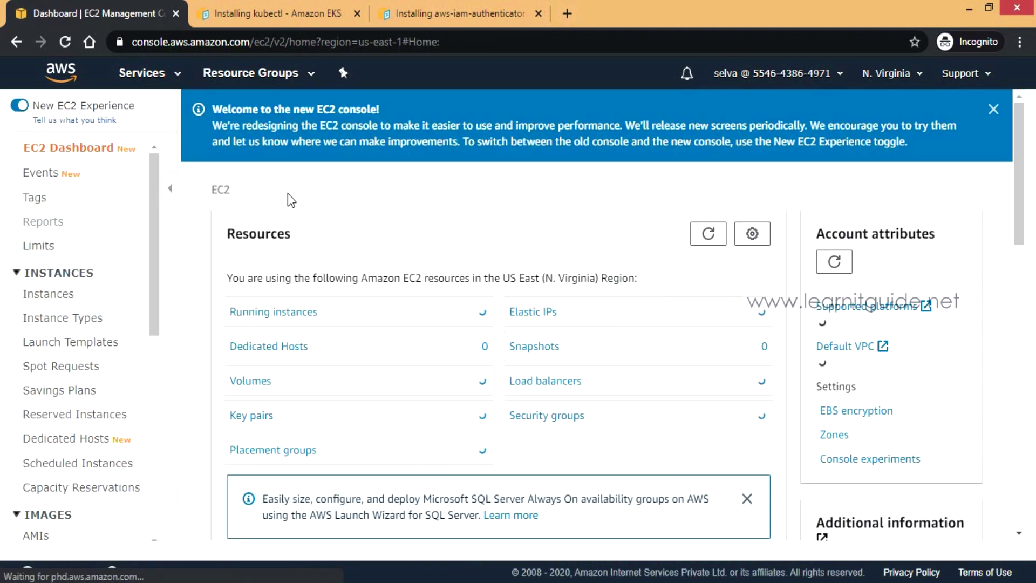
{"action": "left_click", "coordinate": [293, 318]}
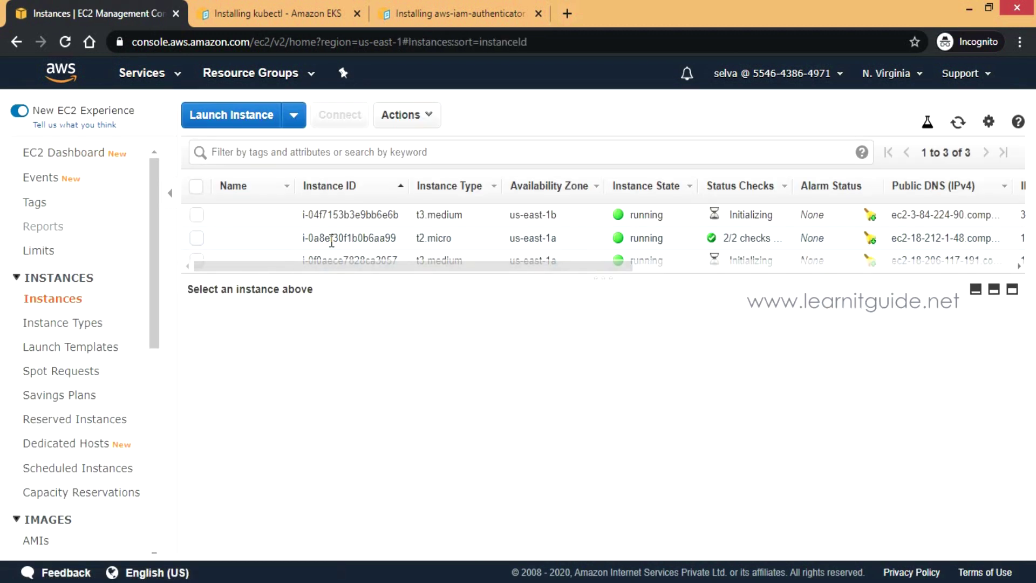
{"action": "left_click_drag", "start_coordinate": [381, 273], "coordinate": [386, 305]}
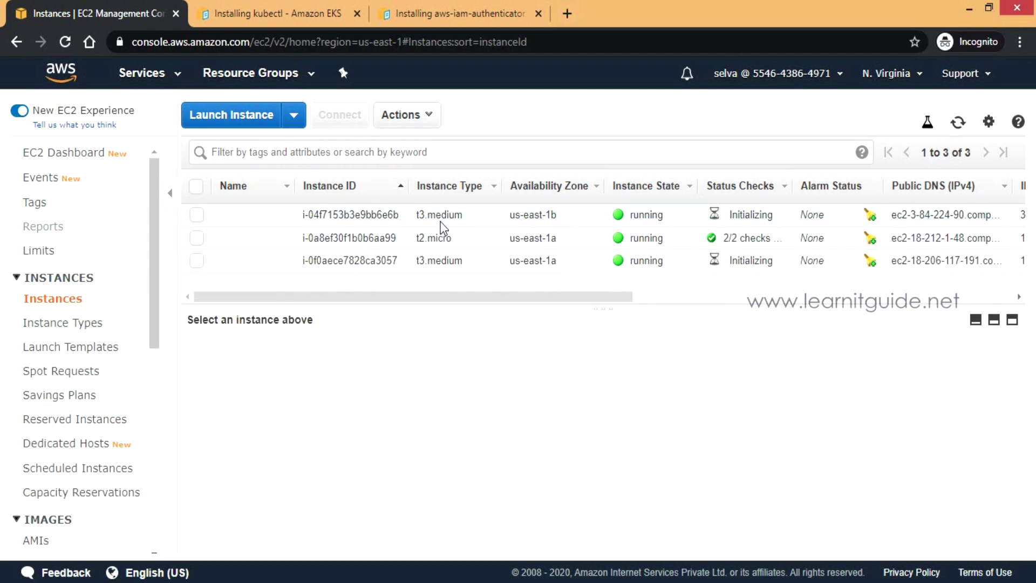
{"action": "left_click", "coordinate": [440, 186]}
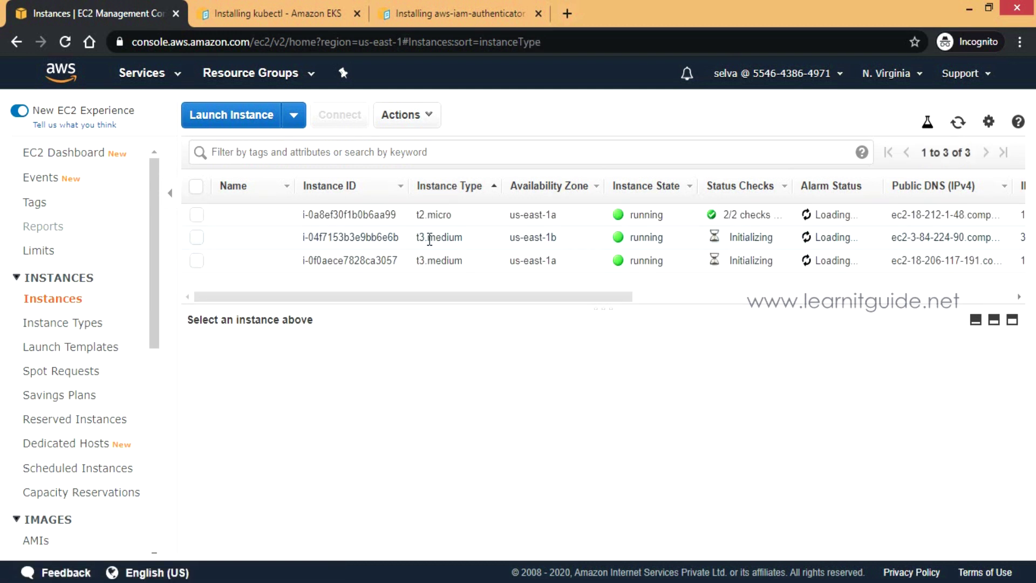
{"action": "left_click", "coordinate": [429, 239]}
{"action": "left_click", "coordinate": [432, 260]}
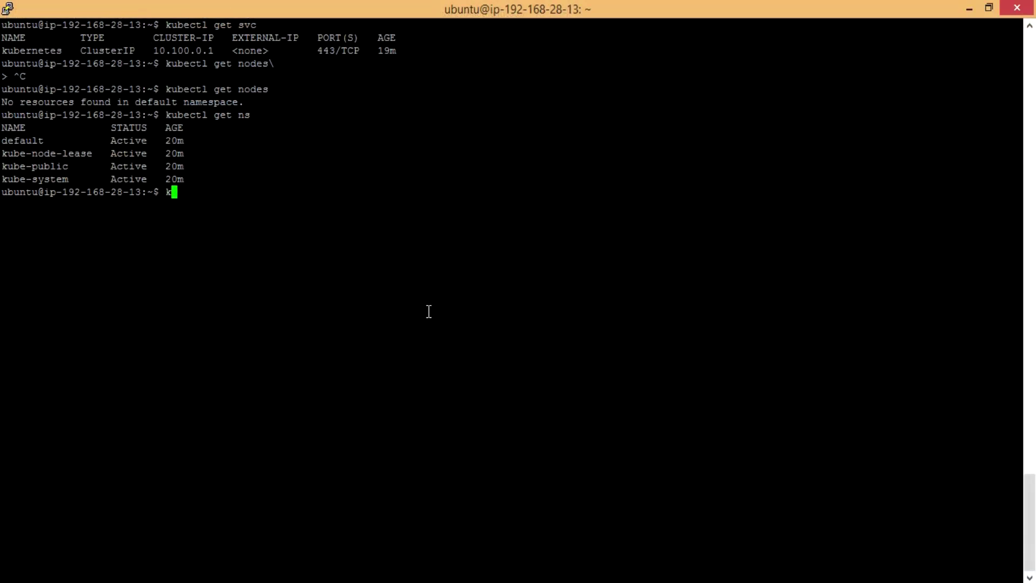
Step: Switch to the Ubuntu client terminal and watch the cluster nodes with kubectl get nodes --watch
{"action": "type", "text": "ubectl get nod"}
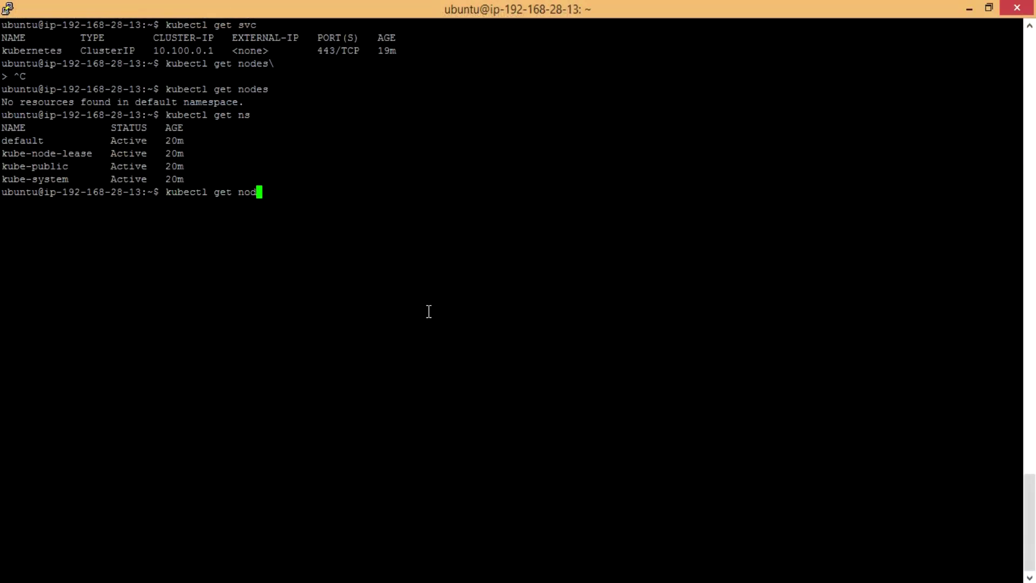
{"action": "type", "text": "es --watch"}
{"action": "key", "text": "Return"}
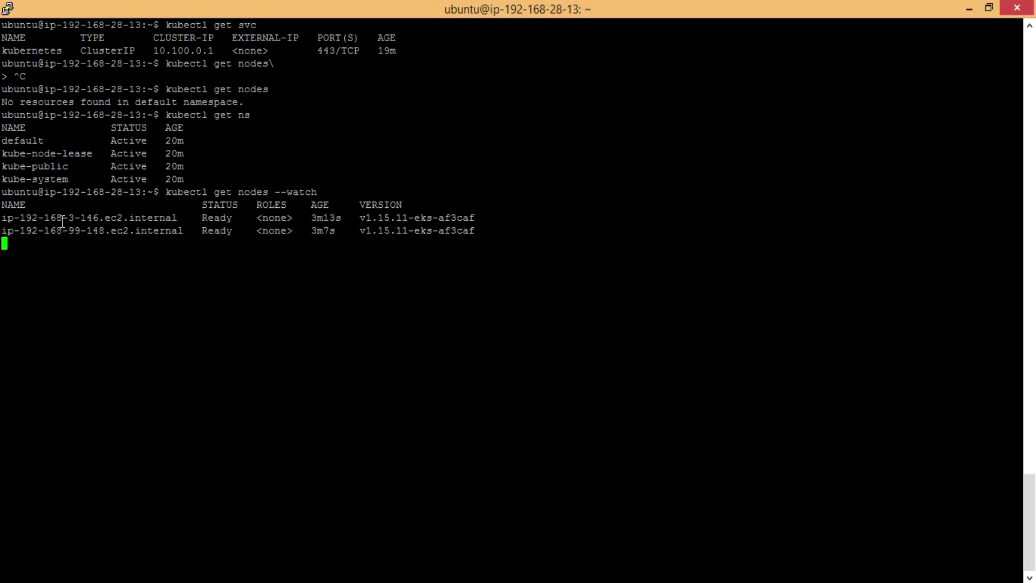
{"action": "left_click_drag", "start_coordinate": [2, 217], "coordinate": [470, 234]}
{"action": "left_click", "coordinate": [482, 279]}
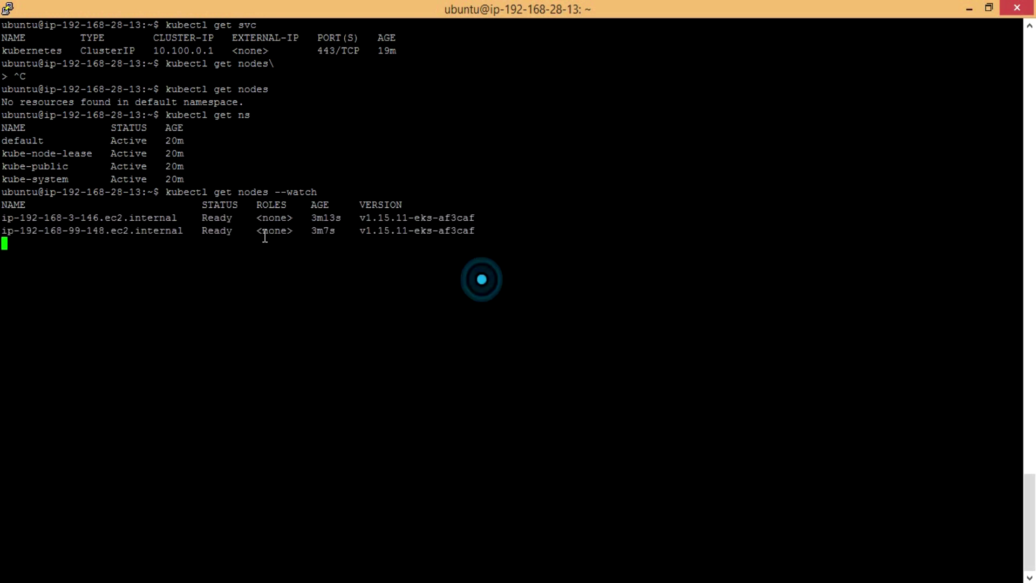
Step: Stop watching the nodes and list the cluster's services with kubectl get svc
{"action": "key", "text": "ctrl+c"}
{"action": "key", "text": "Up"}
{"action": "key", "text": "BackSpace"}
{"action": "key", "text": "BackSpace"}
{"action": "key", "text": "BackSpace"}
{"action": "key", "text": "BackSpace"}
{"action": "key", "text": "BackSpace"}
{"action": "key", "text": "BackSpace"}
{"action": "key", "text": "BackSpace"}
{"action": "key", "text": "BackSpace"}
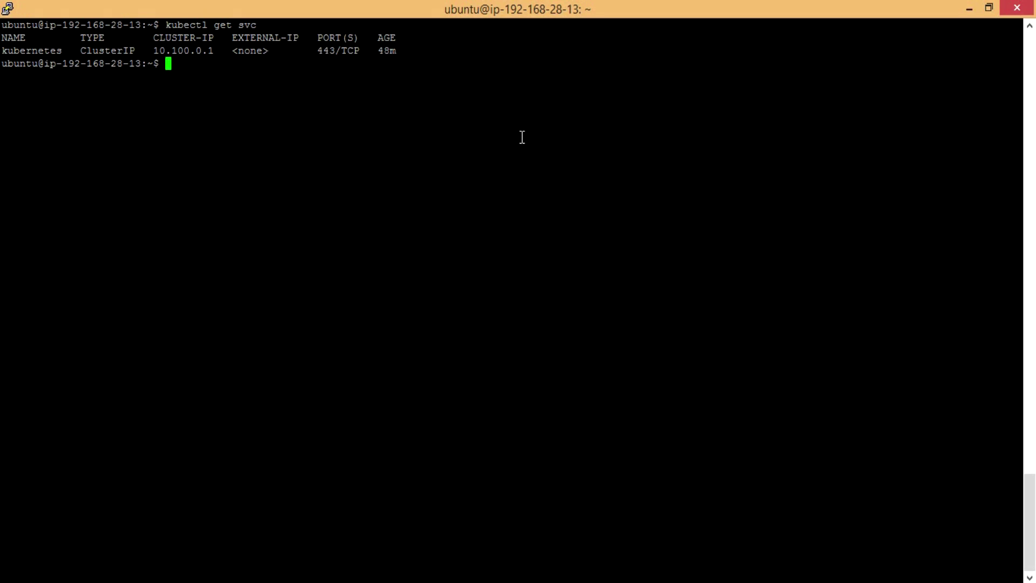
Step: List the pods in the default namespace with kubectl get pods
{"action": "key", "text": "Up"}
{"action": "key", "text": "BackSpace"}
{"action": "key", "text": "BackSpace"}
{"action": "key", "text": "BackSpace"}
{"action": "type", "text": "pods"}
{"action": "key", "text": "Return"}
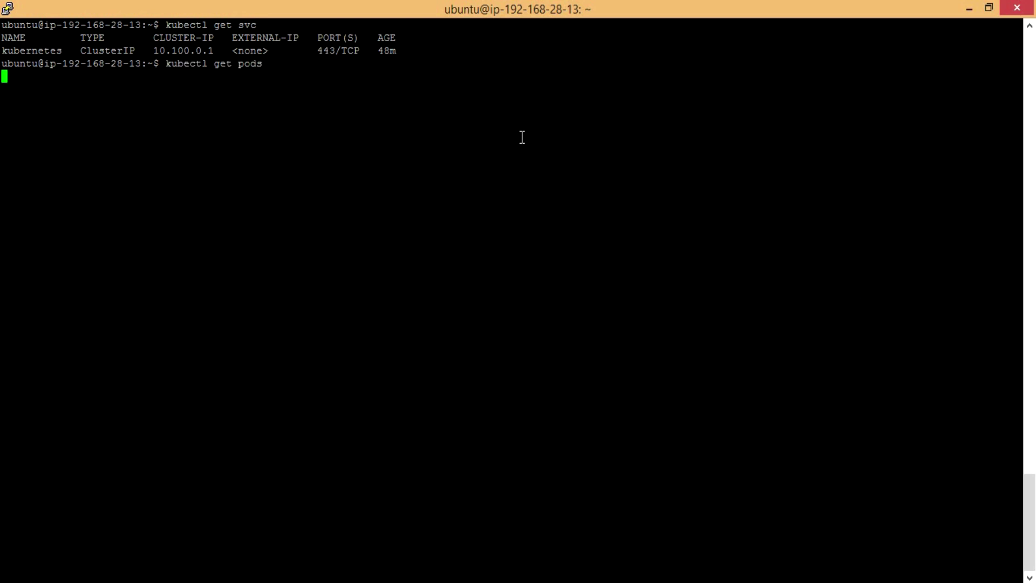
Step: List the deployments in the default namespace with kubectl get deploy
{"action": "key", "text": "Up"}
{"action": "key", "text": "Down"}
{"action": "key", "text": "Up"}
{"action": "key", "text": "BackSpace"}
{"action": "key", "text": "BackSpace"}
{"action": "key", "text": "BackSpace"}
{"action": "key", "text": "BackSpace"}
{"action": "type", "text": "deploy"}
{"action": "key", "text": "Return"}
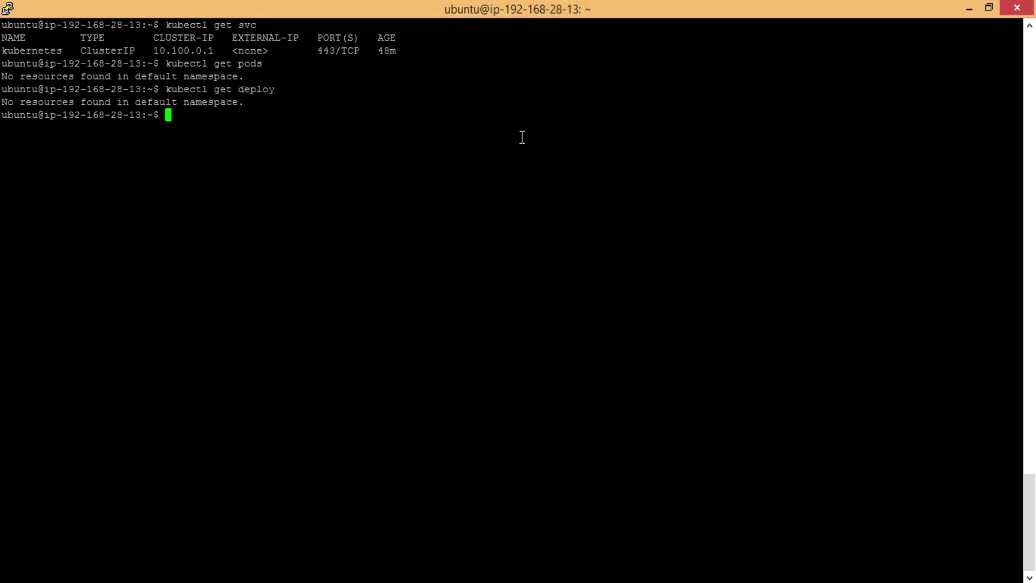
{"action": "type", "text": "git clone"}
{"action": "right_click", "coordinate": [522, 137]}
{"action": "key", "text": "Return"}
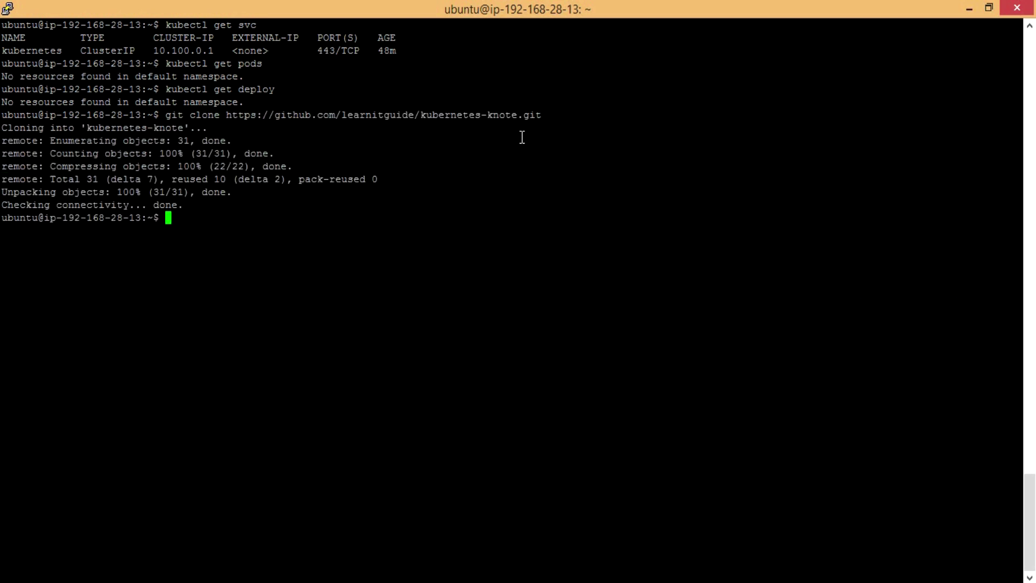
Step: Change into the cloned kubernetes-knote directory and list its files
{"action": "type", "text": "cd kub"}
{"action": "key", "text": "Tab"}
{"action": "key", "text": "Return"}
{"action": "type", "text": "ls"}
{"action": "key", "text": "Return"}
Step: Review the deployment and service definitions in mongo.yaml with vim, and close the file without changes
{"action": "type", "text": "vim mongo.yaml"}
{"action": "key", "text": "Return"}
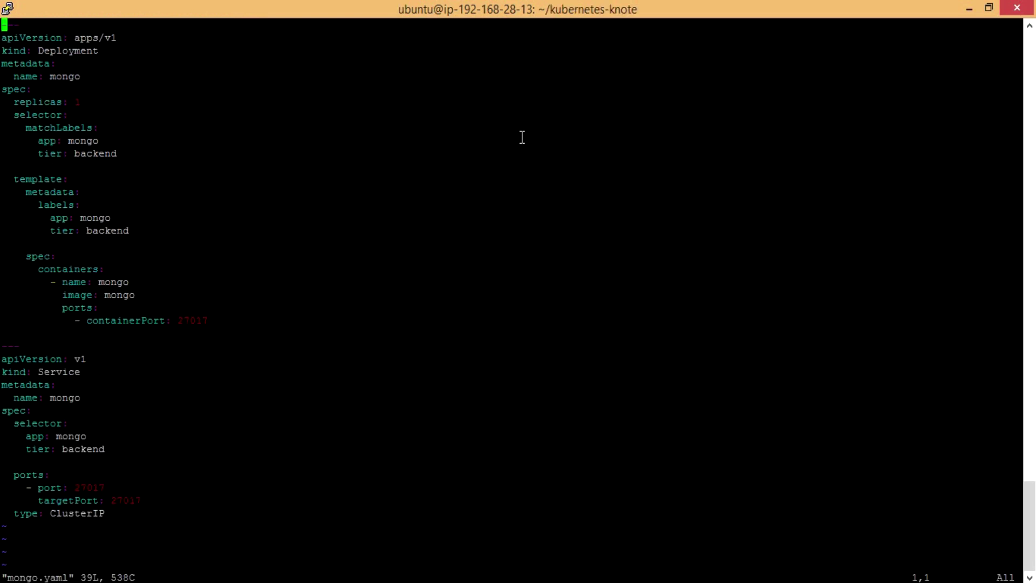
{"action": "key", "text": "ctrl+f"}
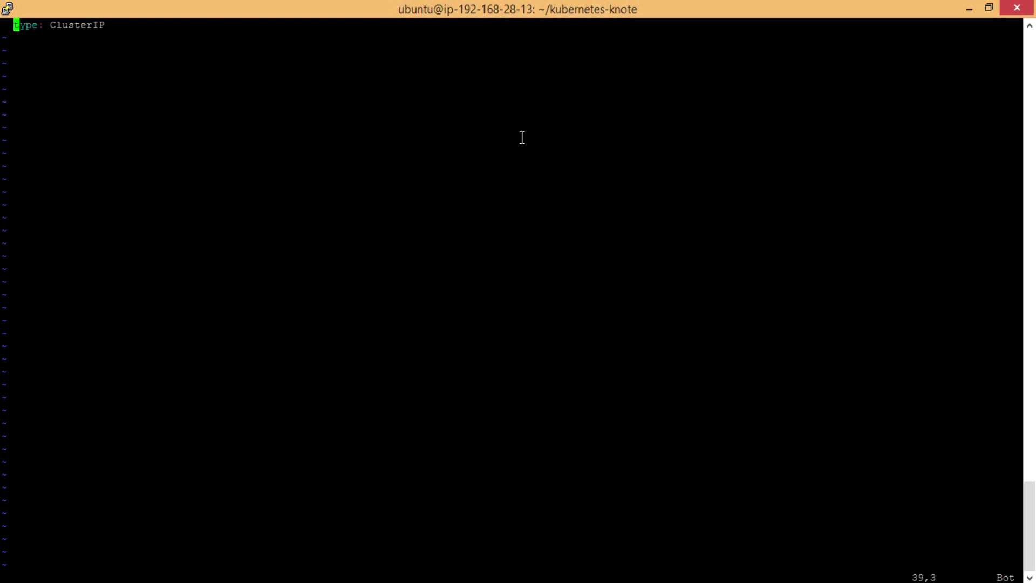
{"action": "type", "text": ":q"}
{"action": "key", "text": "Return"}
Step: Edit knote.yaml in vim and set the knote service's type to LoadBalancer
{"action": "type", "text": "vim knote.yaml"}
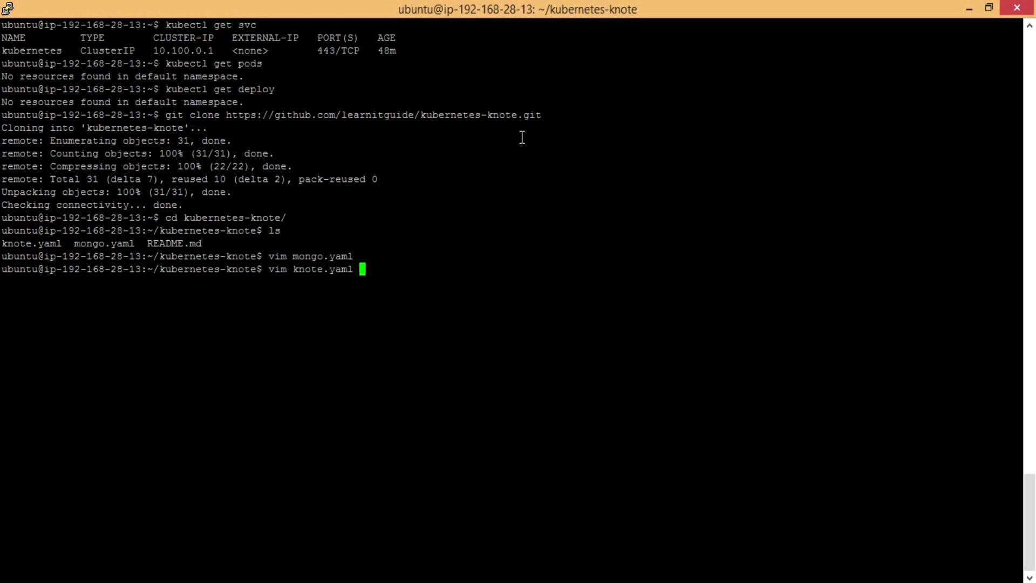
{"action": "key", "text": "Return"}
{"action": "key", "text": "A"}
{"action": "key", "text": "BackSpace"}
{"action": "key", "text": "BackSpace"}
{"action": "key", "text": "BackSpace"}
{"action": "key", "text": "BackSpace"}
{"action": "key", "text": "BackSpace"}
{"action": "key", "text": "BackSpace"}
{"action": "key", "text": "BackSpace"}
{"action": "key", "text": "BackSpace"}
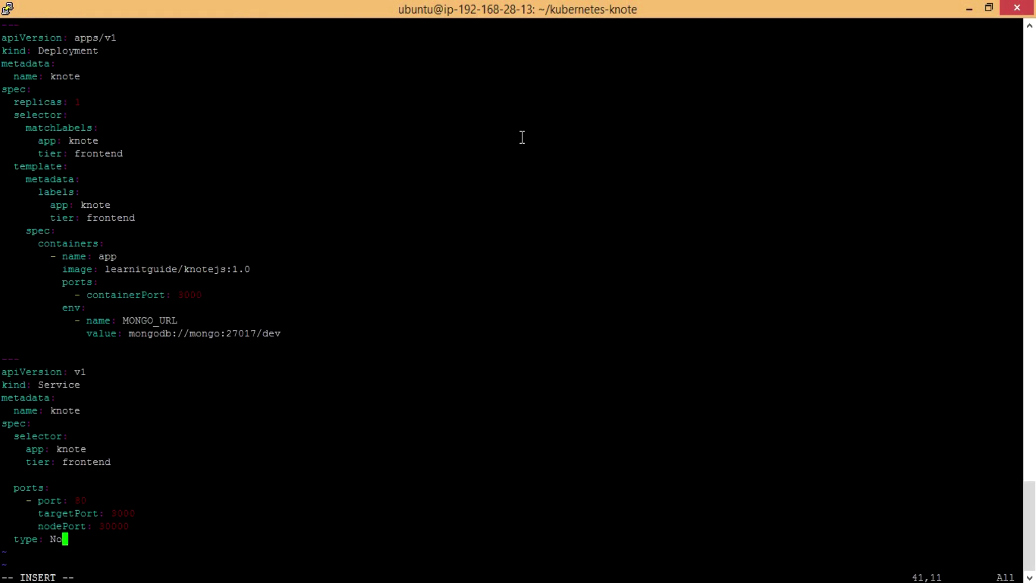
{"action": "type", "text": "LoadBalancer"}
{"action": "key", "text": "Escape"}
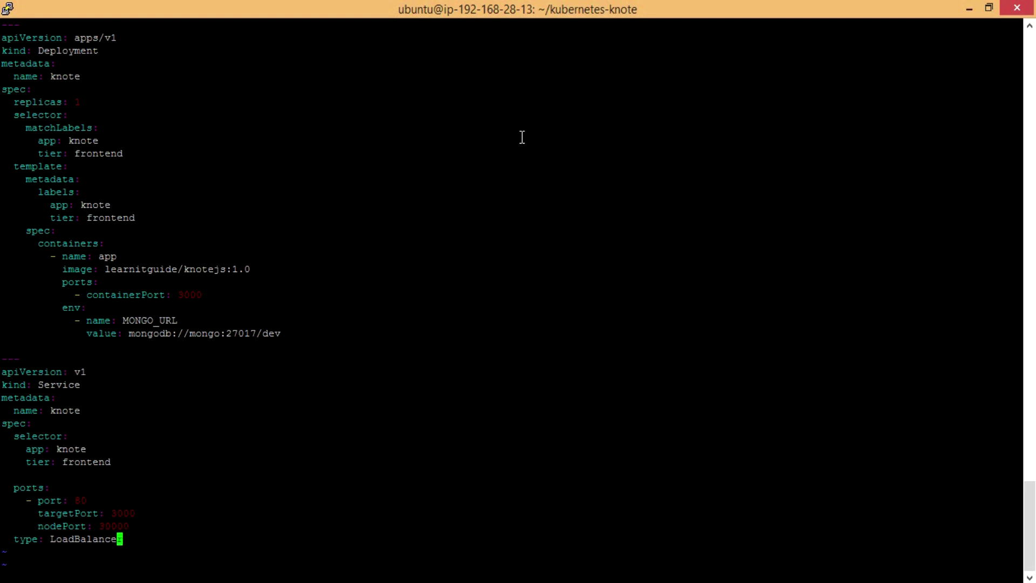
Step: Set the knote deployment's replicas to 2 in knote.yaml, and save and close the file
{"action": "type", "text": ":wq"}
{"action": "key", "text": "Escape"}
{"action": "key", "text": "Up"}
{"action": "key", "text": "Up"}
{"action": "key", "text": "Up"}
{"action": "key", "text": "Up"}
{"action": "key", "text": "Up"}
{"action": "key", "text": "Up"}
{"action": "key", "text": "Up"}
{"action": "key", "text": "Up"}
{"action": "key", "text": "Up"}
{"action": "key", "text": "Up"}
{"action": "key", "text": "Up"}
{"action": "key", "text": "Up"}
{"action": "key", "text": "Up"}
{"action": "key", "text": "Up"}
{"action": "key", "text": "Up"}
{"action": "key", "text": "Up"}
{"action": "key", "text": "Up"}
{"action": "key", "text": "Up"}
{"action": "key", "text": "Up"}
{"action": "key", "text": "Up"}
{"action": "key", "text": "BackSpace"}
{"action": "type", "text": "2"}
{"action": "key", "text": "Escape"}
{"action": "type", "text": ":wq"}
{"action": "key", "text": "Return"}
Step: Set the mongo deployment's replicas to 2 in mongo.yaml with vim, and save and close the file
{"action": "type", "text": "v"}
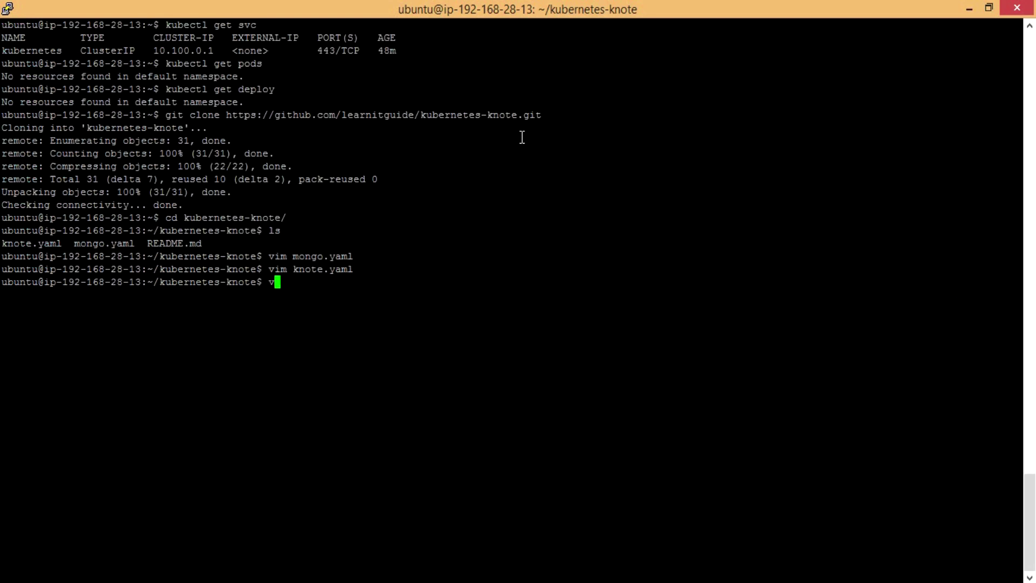
{"action": "type", "text": "im mongo.yaml"}
{"action": "key", "text": "Return"}
{"action": "key", "text": "Down"}
{"action": "key", "text": "Down"}
{"action": "key", "text": "Down"}
{"action": "key", "text": "Down"}
{"action": "key", "text": "Down"}
{"action": "key", "text": "Down"}
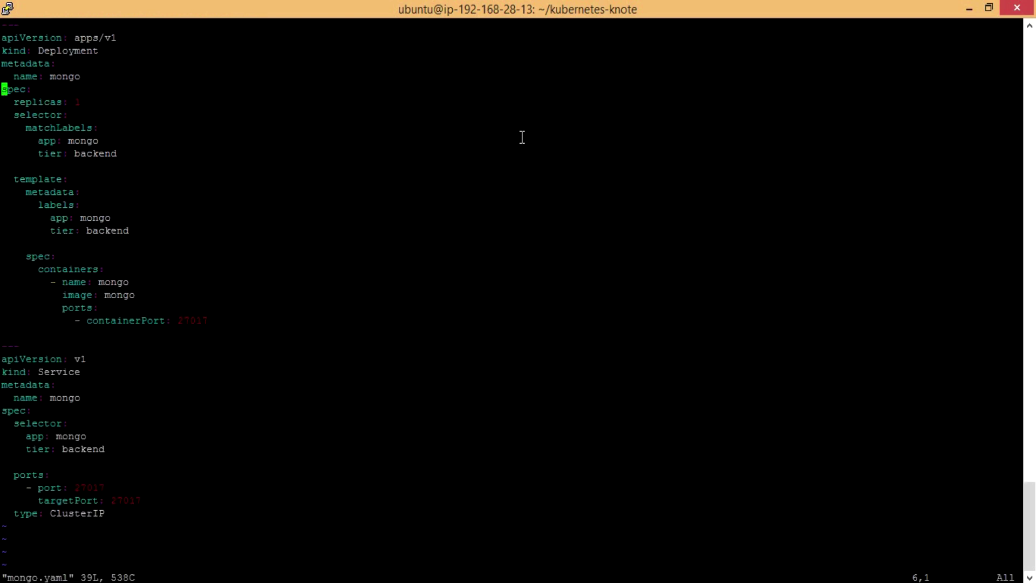
{"action": "key", "text": "A"}
{"action": "key", "text": "BackSpace"}
{"action": "type", "text": "2"}
{"action": "key", "text": "Escape"}
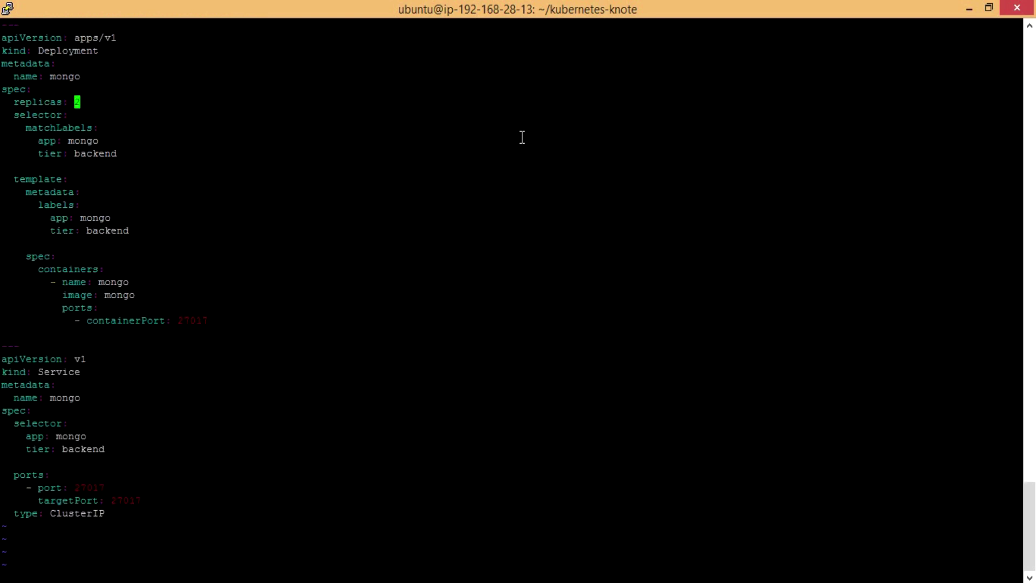
{"action": "type", "text": ":wq"}
{"action": "key", "text": "Return"}
Step: Deploy mongo.yaml and knote.yaml to the cluster with kubectl apply -f, mongo first
{"action": "type", "text": "kubectl apply -f mongo.yaml"}
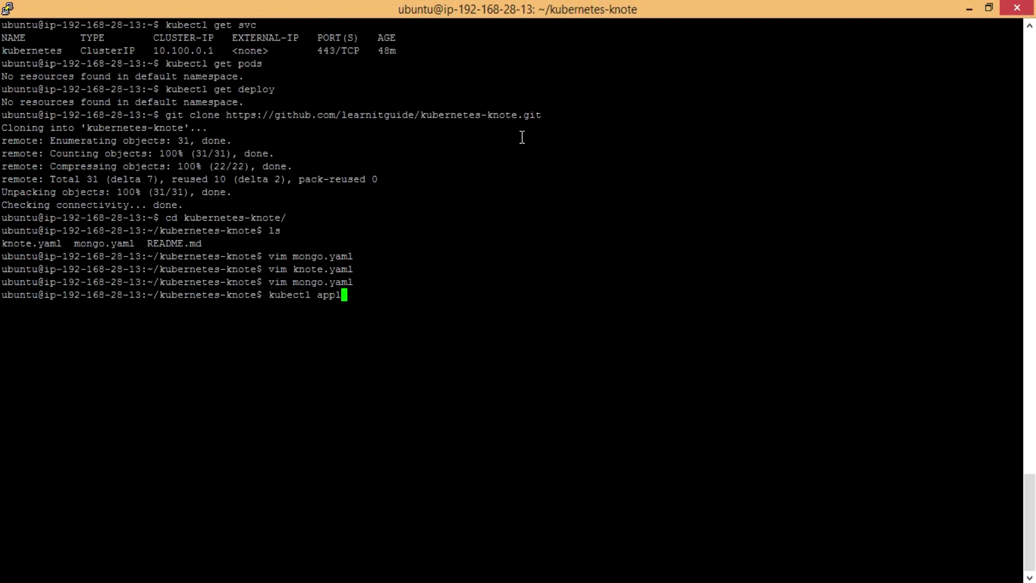
{"action": "key", "text": "Return"}
{"action": "key", "text": "Up"}
{"action": "key", "text": "BackSpace"}
{"action": "key", "text": "BackSpace"}
{"action": "key", "text": "BackSpace"}
{"action": "key", "text": "BackSpace"}
{"action": "key", "text": "BackSpace"}
{"action": "key", "text": "BackSpace"}
{"action": "key", "text": "BackSpace"}
{"action": "key", "text": "BackSpace"}
{"action": "key", "text": "BackSpace"}
{"action": "key", "text": "BackSpace"}
{"action": "type", "text": "kno"}
{"action": "key", "text": "Tab"}
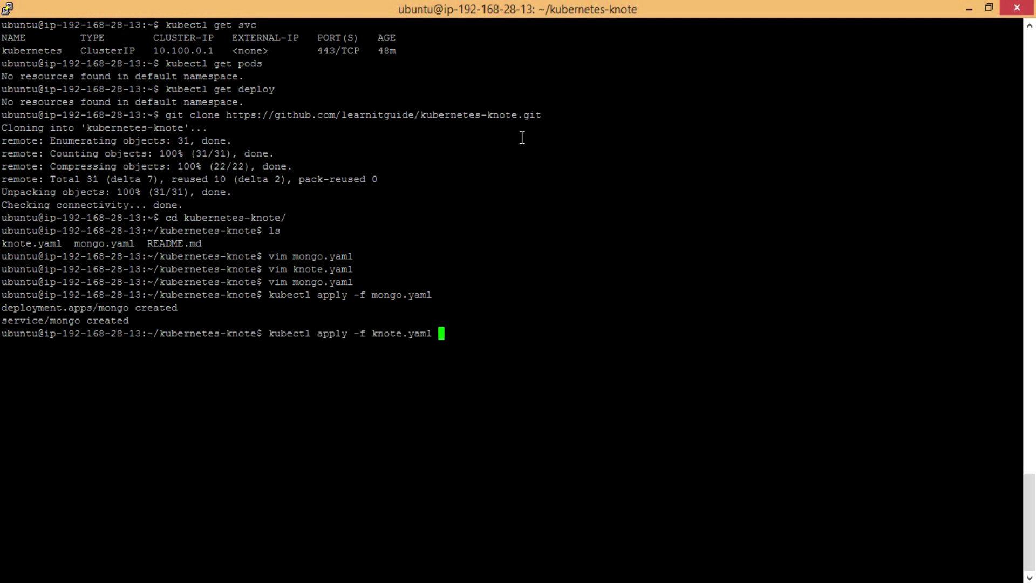
{"action": "key", "text": "Return"}
Step: List the cluster's services with kubectl get svc and its pods with kubectl get pods -o wide
{"action": "type", "text": "kubectl get svc"}
{"action": "key", "text": "Return"}
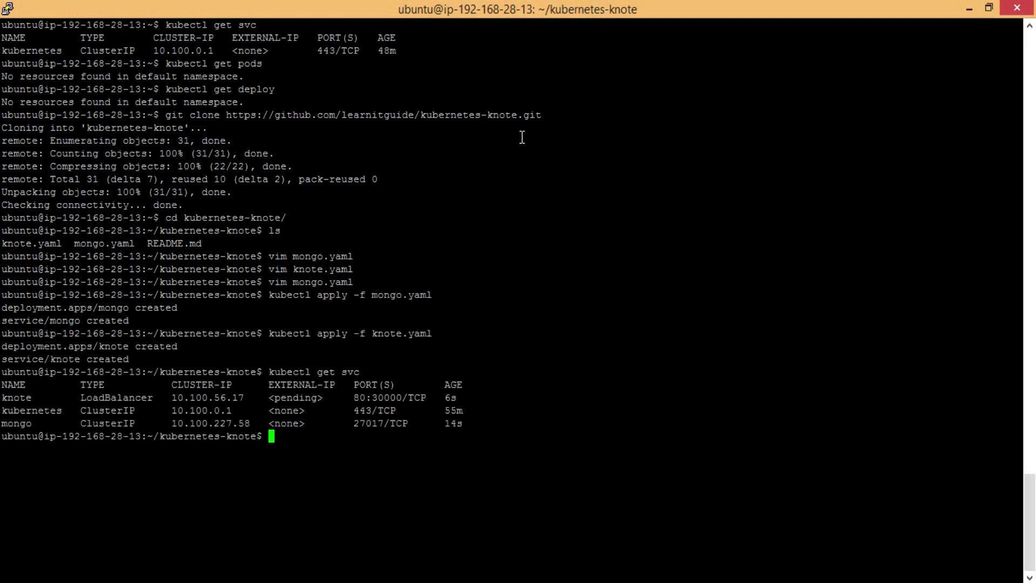
{"action": "key", "text": "Up"}
{"action": "key", "text": "BackSpace"}
{"action": "key", "text": "BackSpace"}
{"action": "key", "text": "BackSpace"}
{"action": "type", "text": "pods -o wide"}
{"action": "key", "text": "Return"}
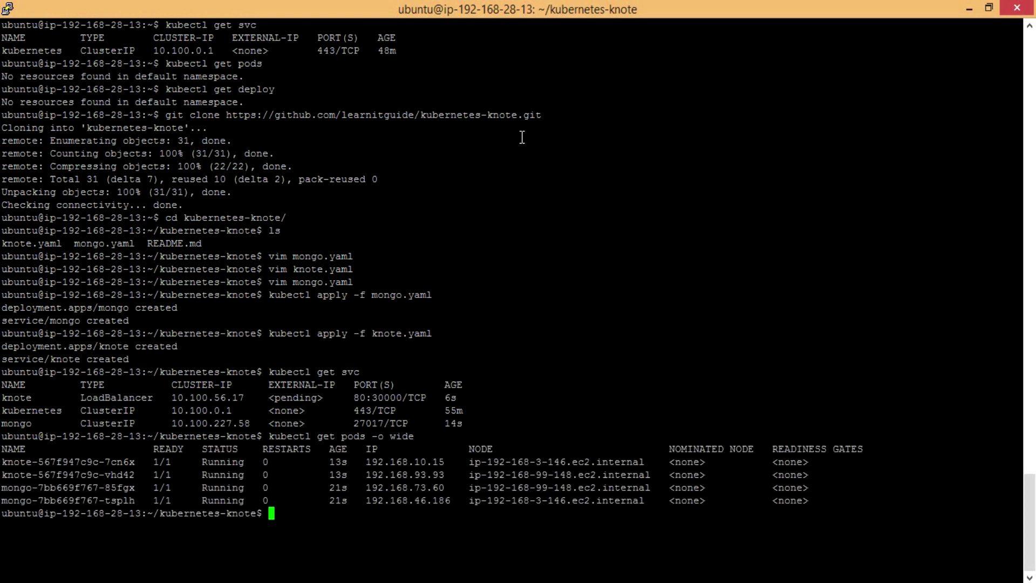
{"action": "double_click", "coordinate": [37, 465]}
{"action": "double_click", "coordinate": [53, 481]}
{"action": "left_click", "coordinate": [63, 501]}
Step: List the pods again in wide format with kubectl get pods -o wide
{"action": "key", "text": "Up"}
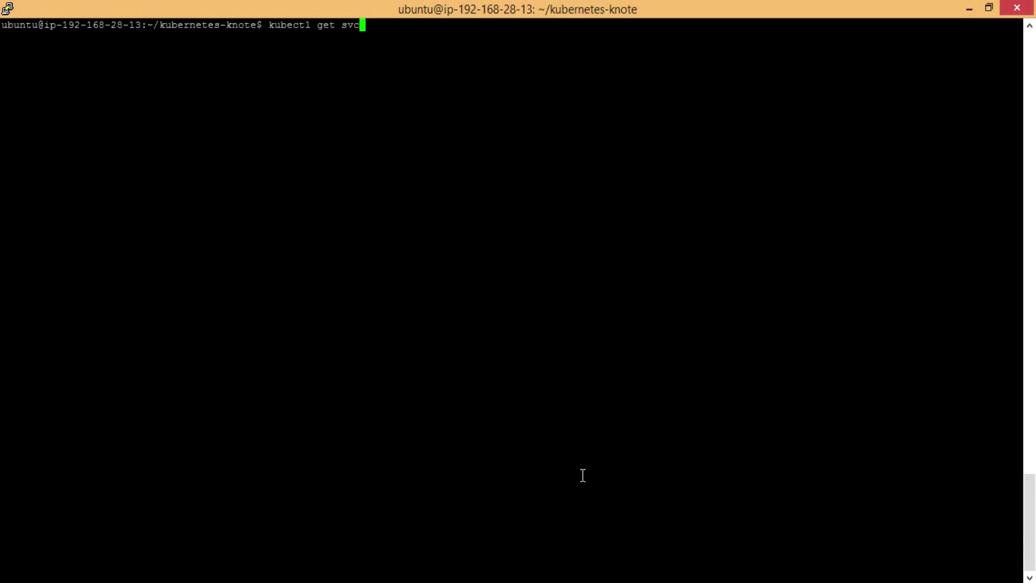
{"action": "key", "text": "Down"}
{"action": "key", "text": "Return"}
Step: List the services again with kubectl get svc to check the knote load balancer's external address
{"action": "key", "text": "Up"}
{"action": "key", "text": "BackSpace"}
{"action": "key", "text": "BackSpace"}
{"action": "key", "text": "BackSpace"}
{"action": "key", "text": "BackSpace"}
{"action": "key", "text": "BackSpace"}
{"action": "key", "text": "BackSpace"}
{"action": "key", "text": "BackSpace"}
{"action": "key", "text": "BackSpace"}
{"action": "key", "text": "BackSpace"}
{"action": "key", "text": "BackSpace"}
{"action": "key", "text": "BackSpace"}
{"action": "key", "text": "BackSpace"}
{"action": "type", "text": "svc"}
{"action": "key", "text": "Return"}
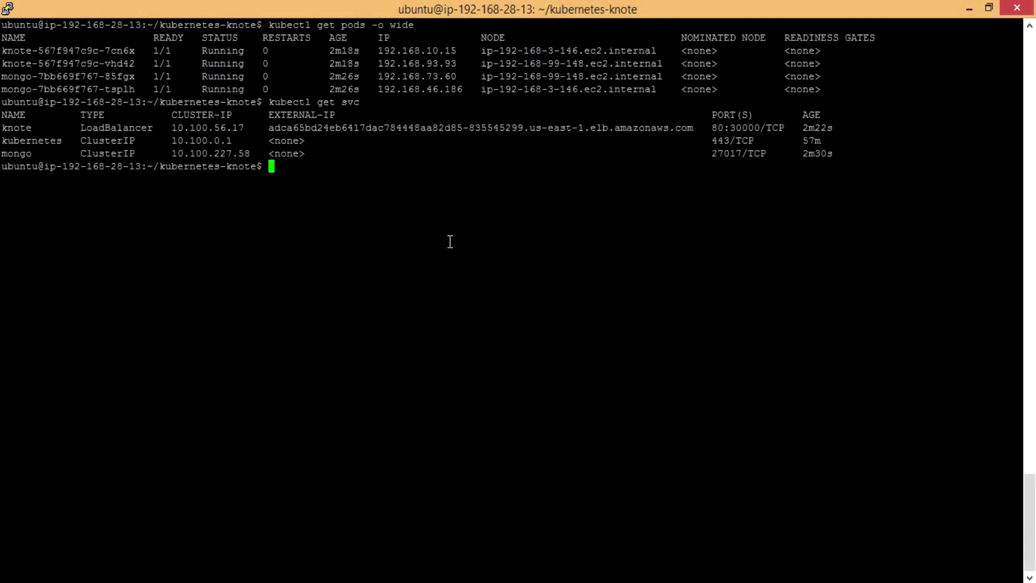
Step: Look up the knote load balancer's external hostname with nslookup
{"action": "double_click", "coordinate": [400, 128]}
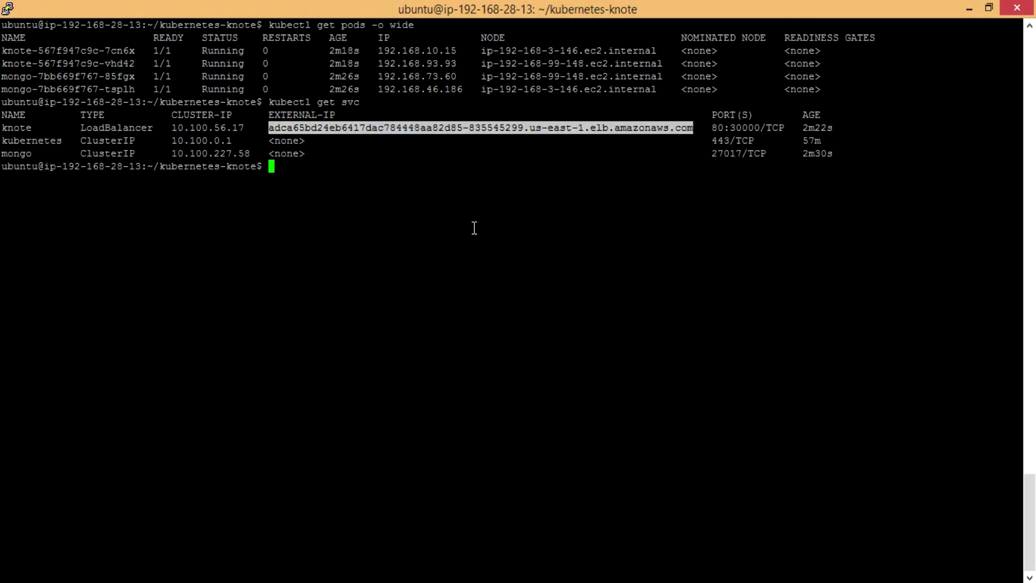
{"action": "type", "text": "nslookup"}
{"action": "right_click", "coordinate": [474, 227]}
{"action": "key", "text": "Return"}
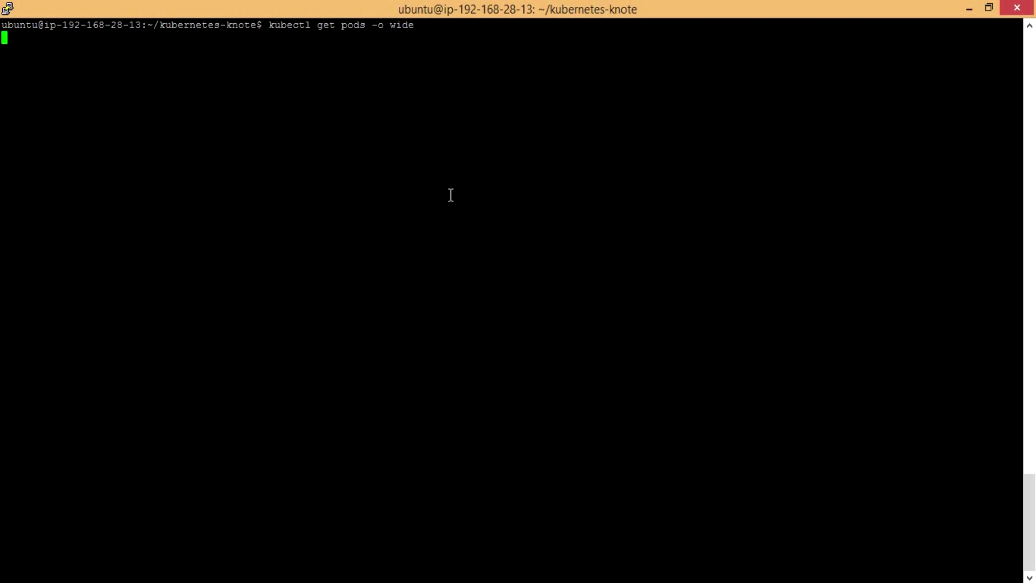
Step: Rerun kubectl get svc to list the external address of the knote service
{"action": "key", "text": "Up"}
{"action": "key", "text": "BackSpace"}
{"action": "key", "text": "BackSpace"}
{"action": "key", "text": "BackSpace"}
{"action": "key", "text": "BackSpace"}
{"action": "key", "text": "BackSpace"}
{"action": "key", "text": "BackSpace"}
{"action": "key", "text": "BackSpace"}
{"action": "key", "text": "BackSpace"}
{"action": "key", "text": "BackSpace"}
{"action": "key", "text": "BackSpace"}
{"action": "key", "text": "BackSpace"}
{"action": "key", "text": "BackSpace"}
{"action": "type", "text": "svc"}
{"action": "key", "text": "Return"}
Step: Copy the knote service's external hostname and resolve it with nslookup
{"action": "double_click", "coordinate": [308, 126]}
{"action": "key", "text": "ctrl+c"}
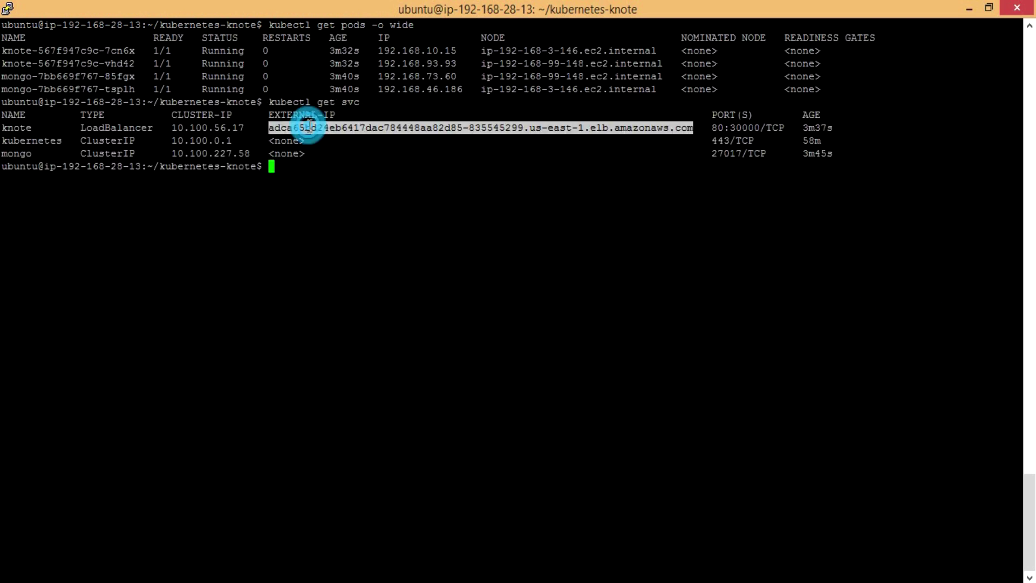
{"action": "type", "text": "nsllooku"}
{"action": "key", "text": "BackSpace"}
{"action": "key", "text": "BackSpace"}
{"action": "key", "text": "BackSpace"}
{"action": "key", "text": "BackSpace"}
{"action": "key", "text": "BackSpace"}
{"action": "type", "text": "ookup"}
{"action": "right_click", "coordinate": [383, 199]}
{"action": "key", "text": "Return"}
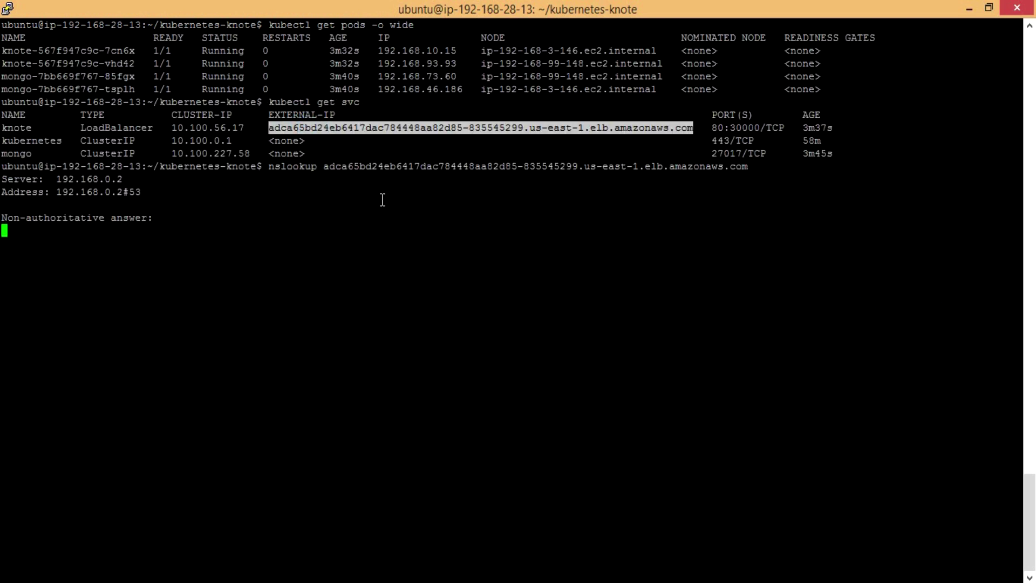
Step: Clear the terminal and request the knote load balancer's hostname with curl
{"action": "key", "text": "ctrl+l"}
{"action": "type", "text": "curl"}
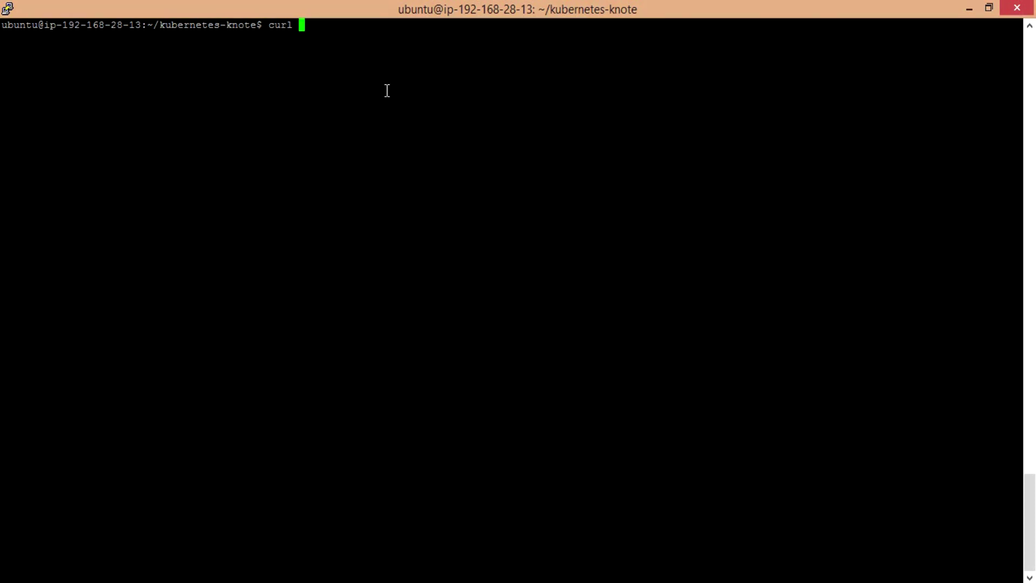
{"action": "right_click", "coordinate": [387, 91]}
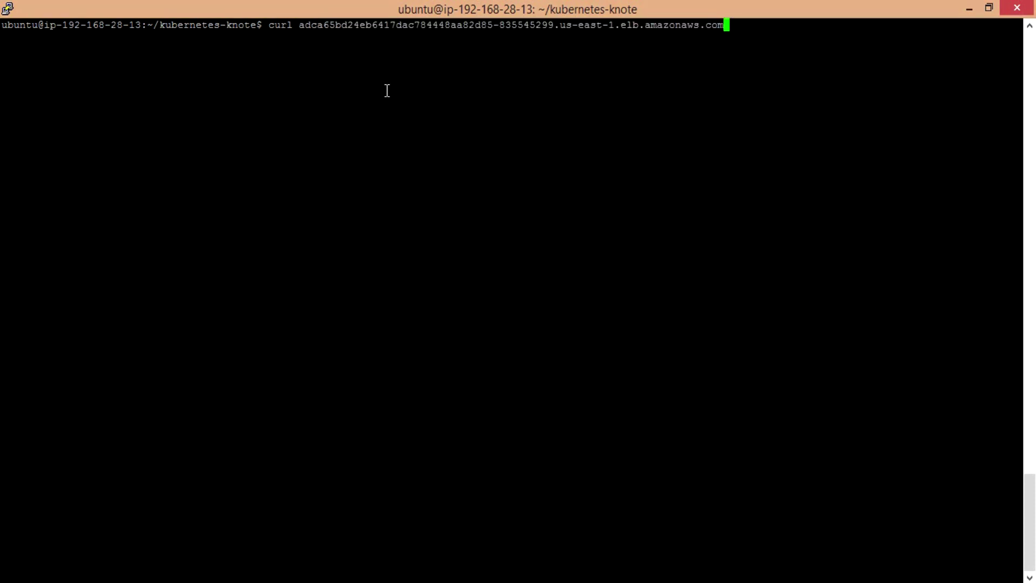
{"action": "key", "text": "Return"}
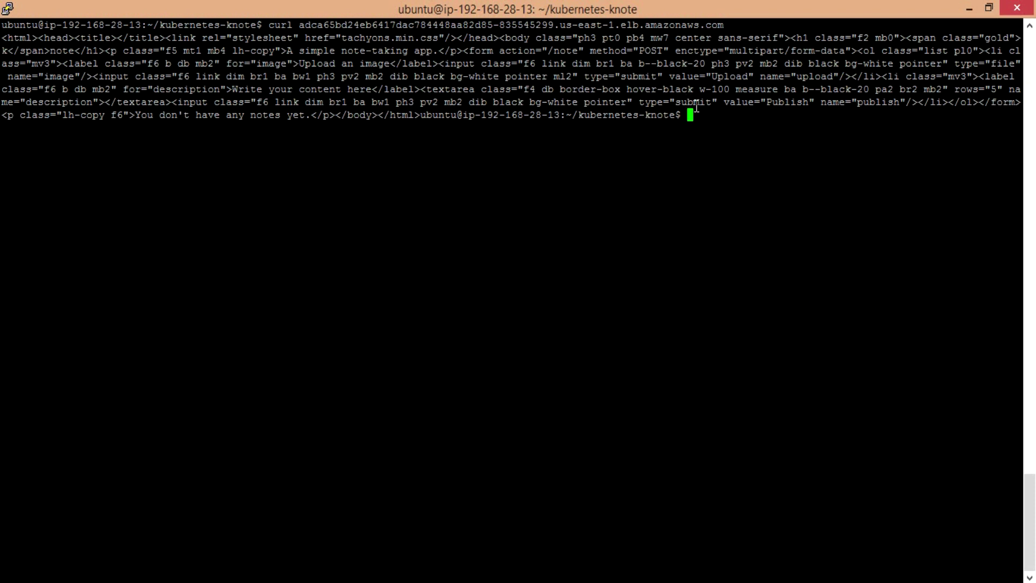
Step: Copy the load balancer hostname from the curl command, switch to Chrome and open that address
{"action": "double_click", "coordinate": [380, 24]}
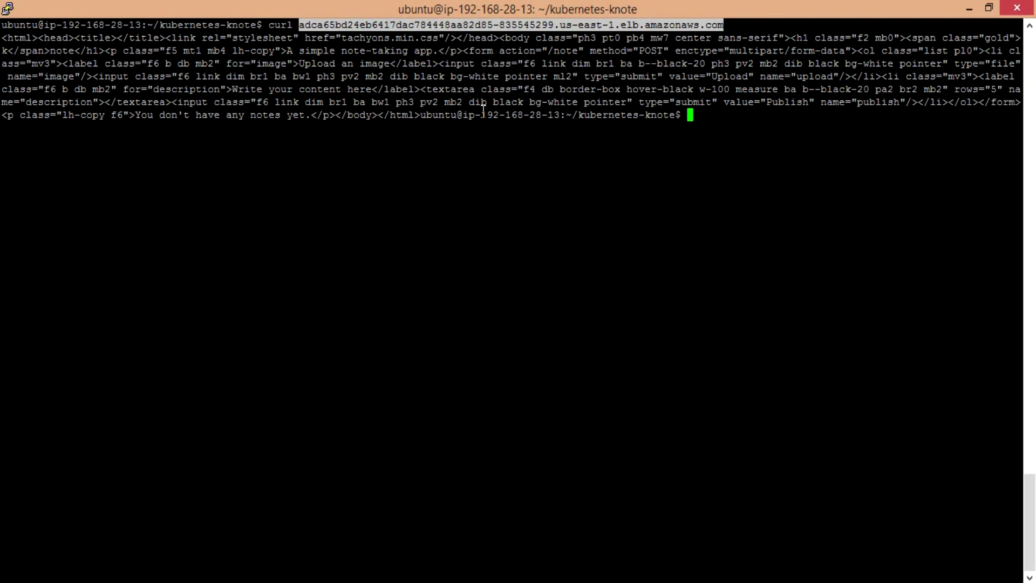
{"action": "key", "text": "alt+Tab"}
{"action": "left_click", "coordinate": [306, 43]}
{"action": "key", "text": "ctrl+v"}
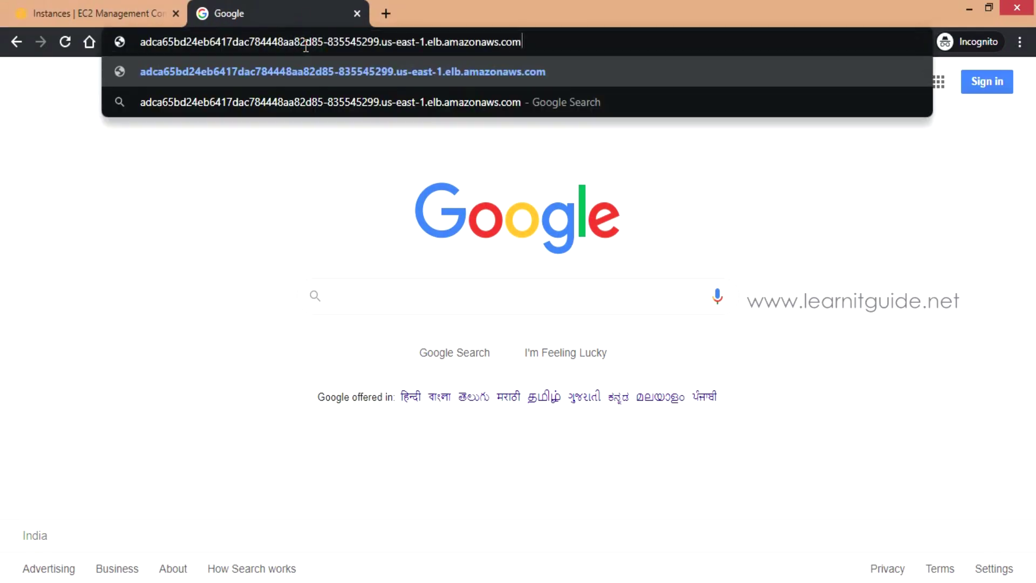
{"action": "key", "text": "Return"}
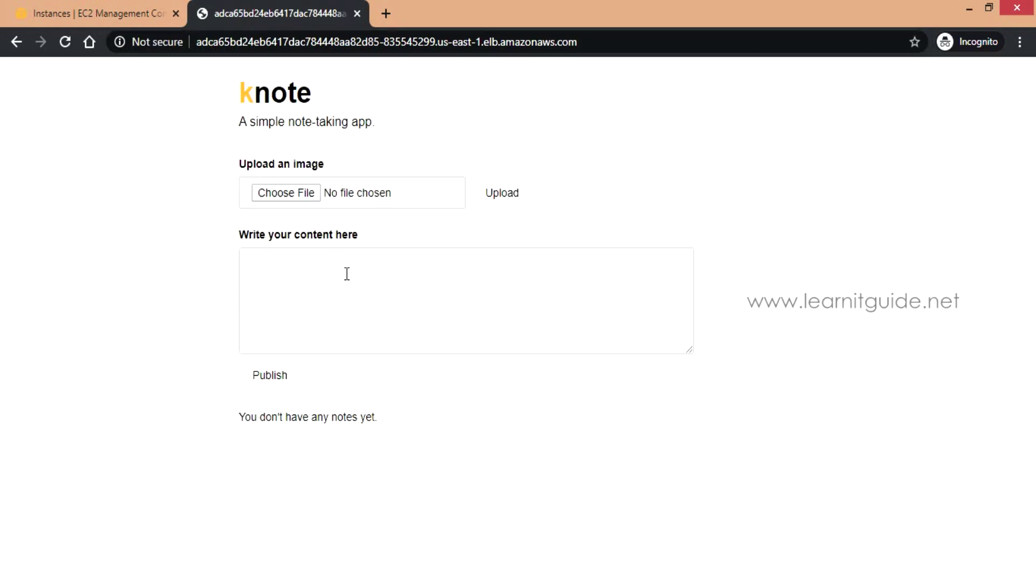
Step: Publish a note with the content "testing" in the knote app and check it under Notes
{"action": "left_click", "coordinate": [225, 96]}
{"action": "left_click", "coordinate": [520, 126]}
{"action": "left_click", "coordinate": [364, 298]}
{"action": "type", "text": "testing"}
{"action": "left_click", "coordinate": [278, 378]}
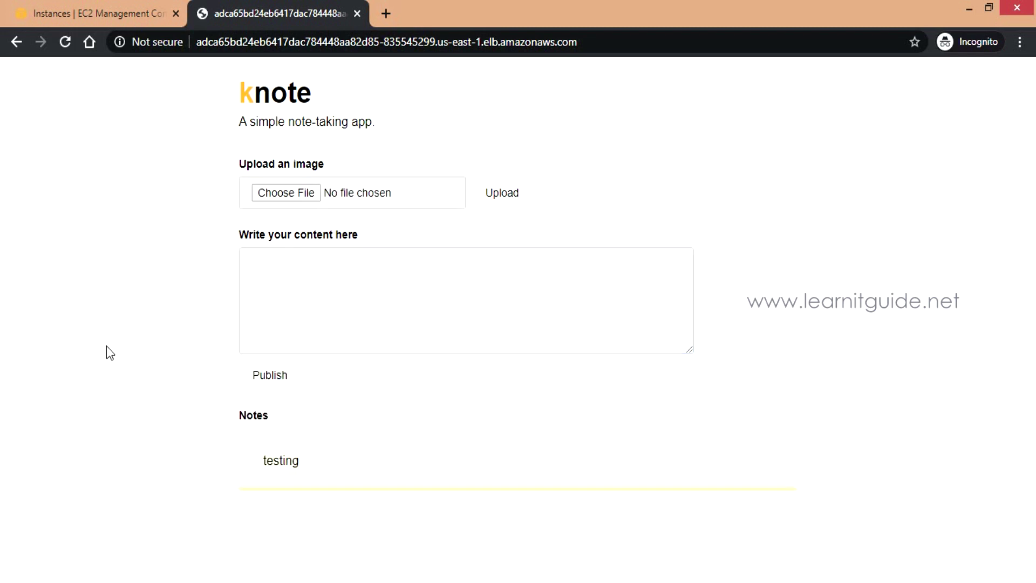
{"action": "left_click_drag", "start_coordinate": [260, 461], "coordinate": [414, 484]}
{"action": "left_click", "coordinate": [434, 481]}
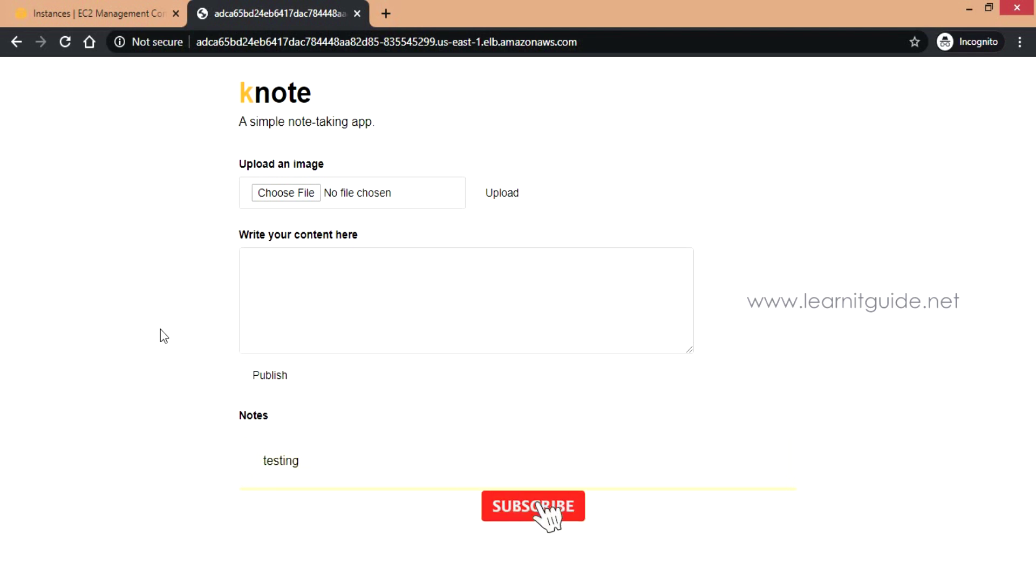